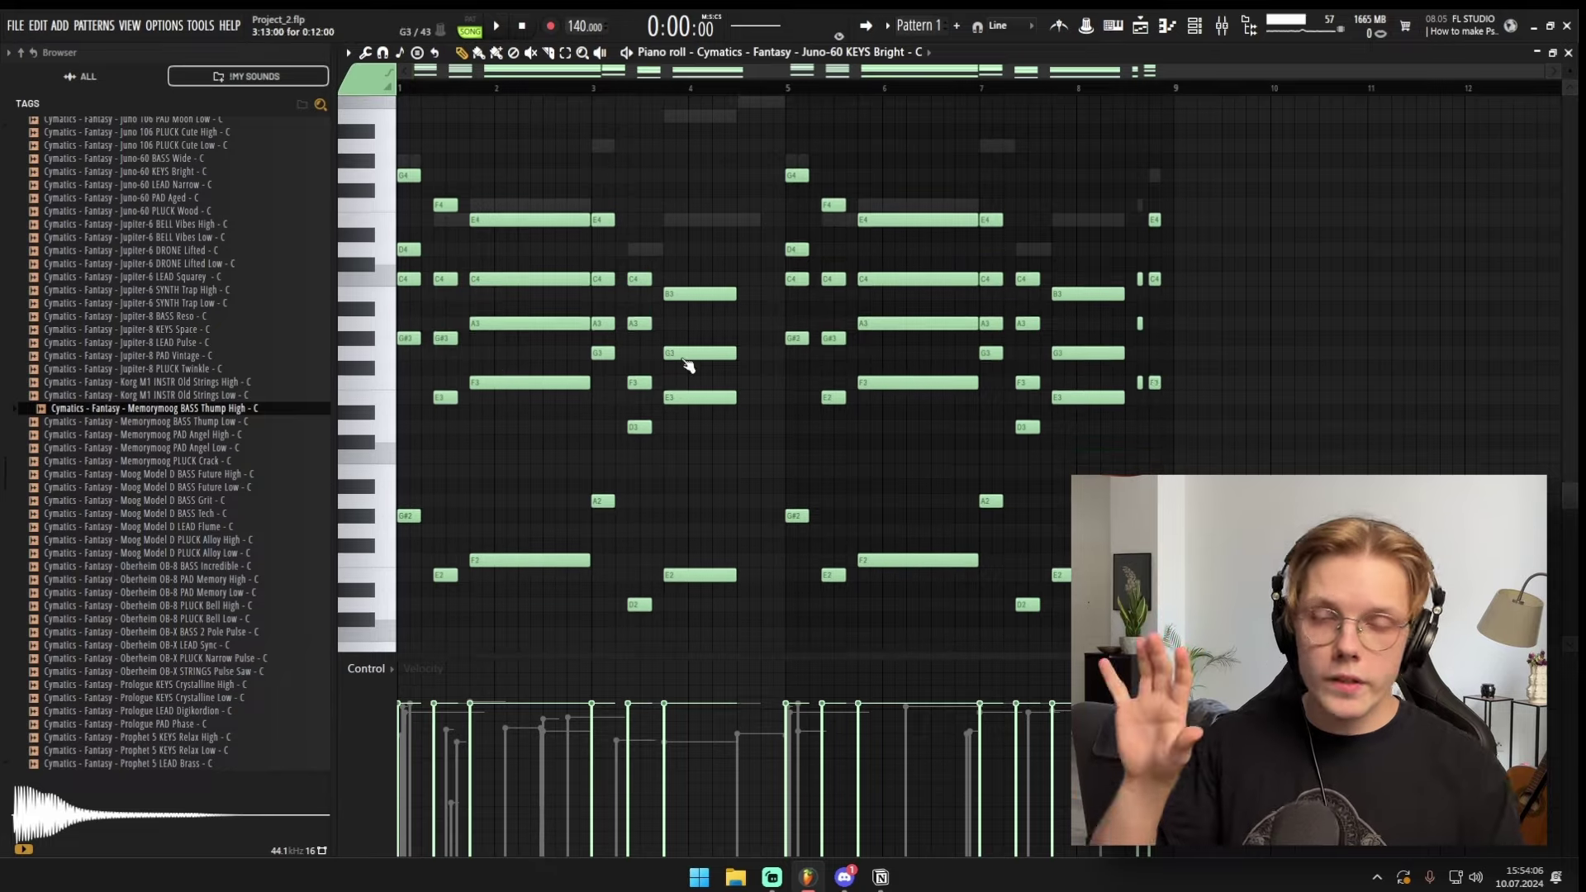
# Inspect the Juno-60 KEYS Bright channel's sample waveform and envelope settings.
pyautogui.press('F6')
pyautogui.click(596, 265)
pyautogui.click(456, 171)
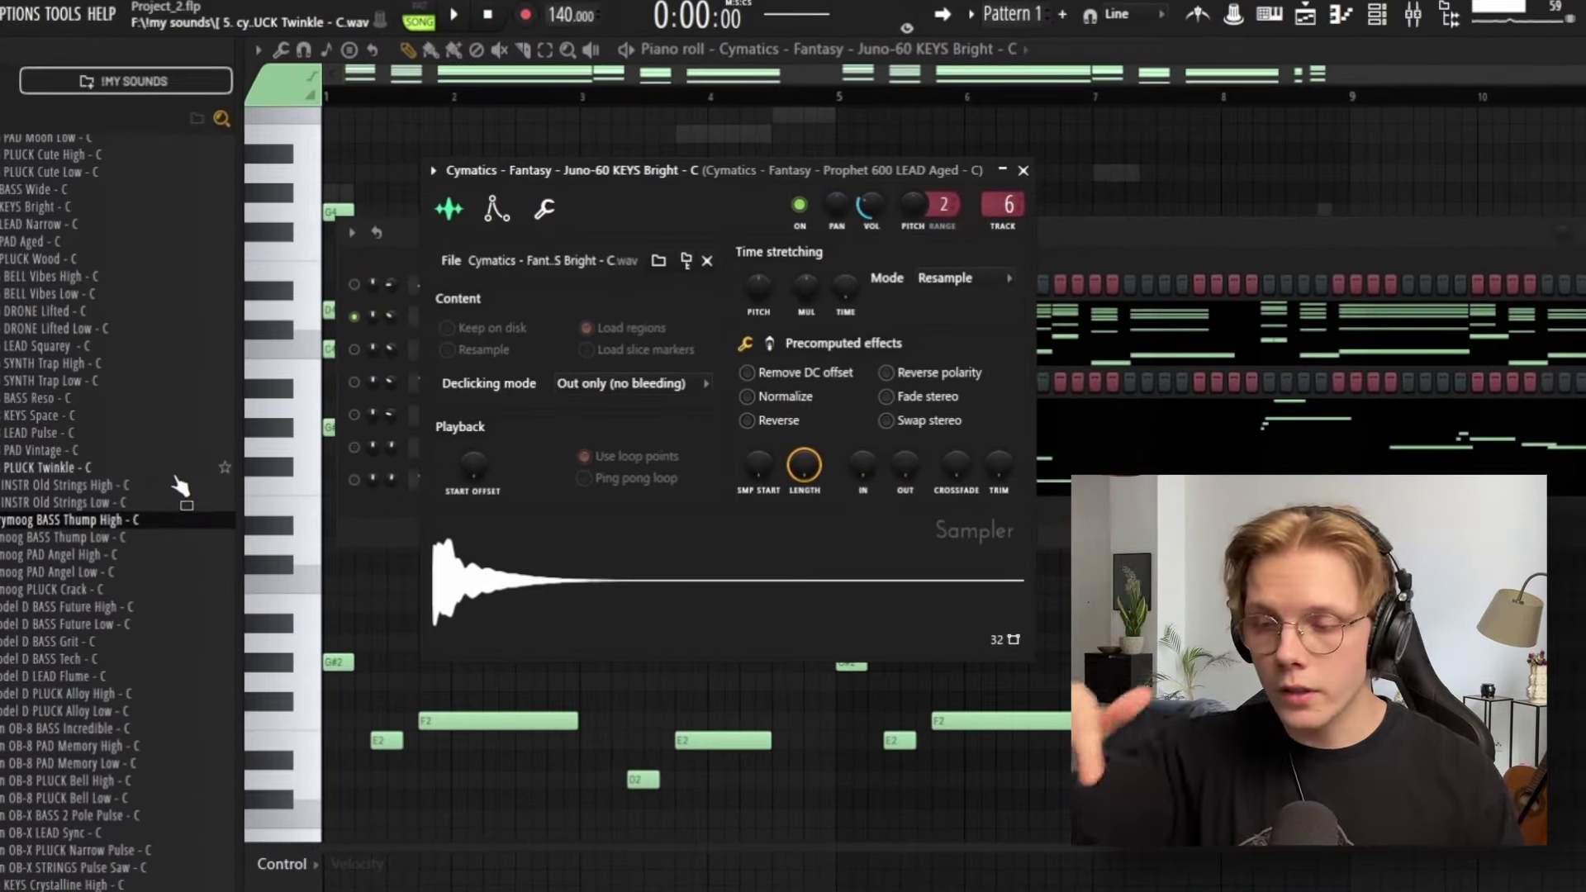
pyautogui.press('F7')
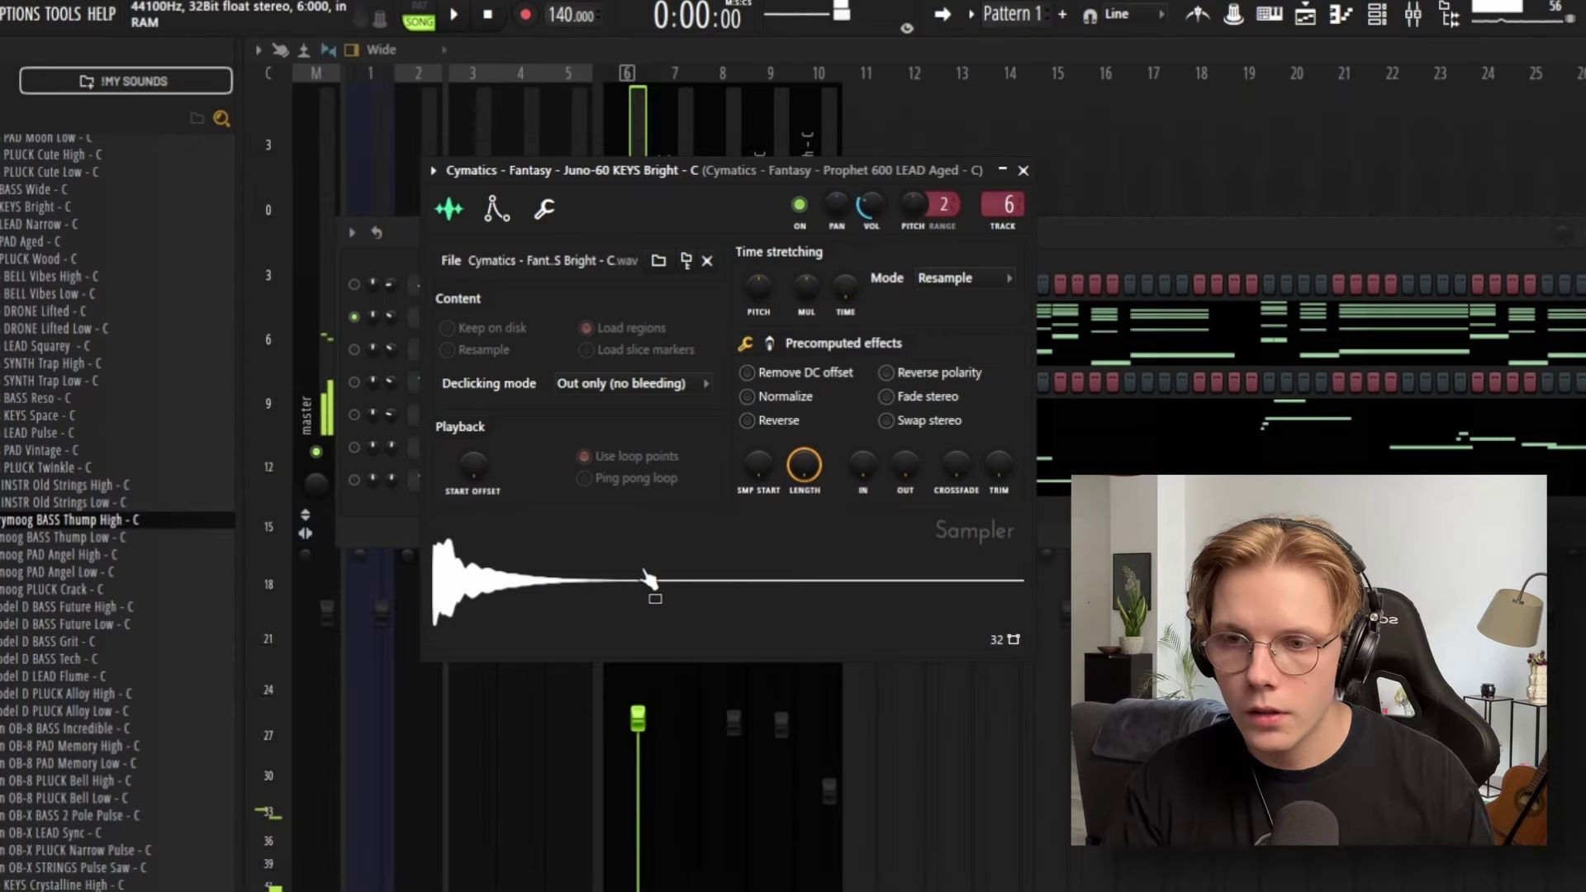
pyautogui.click(496, 210)
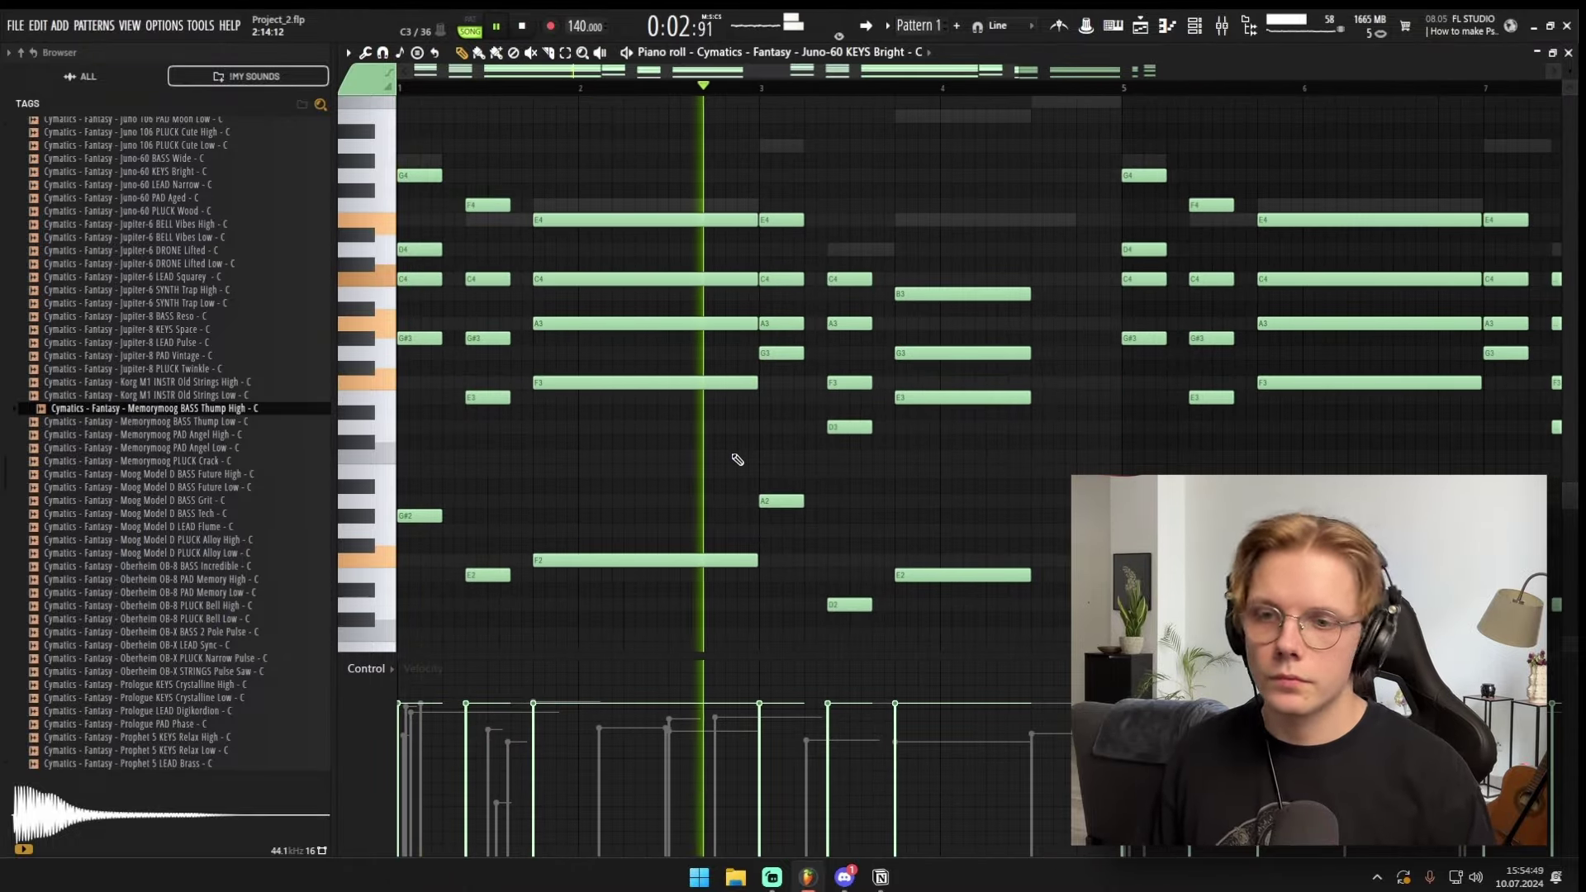
pyautogui.scroll(-2, 803, 485)
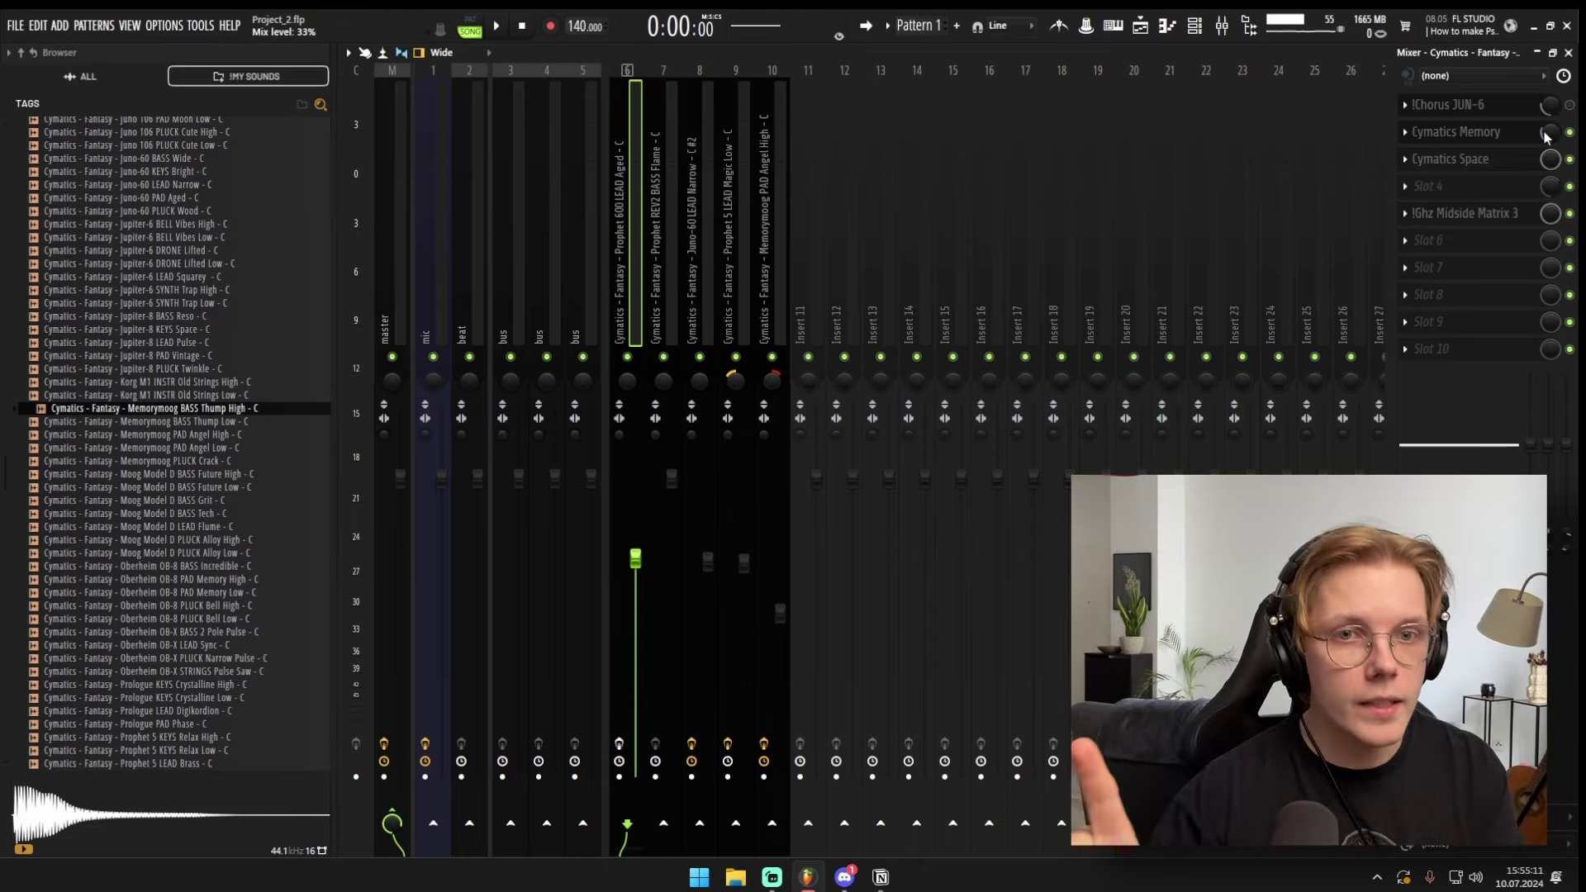
# Open and close insert 6's Cymatics Space reverb and Midside Matrix effects, stopping playback.
pyautogui.click(1454, 159)
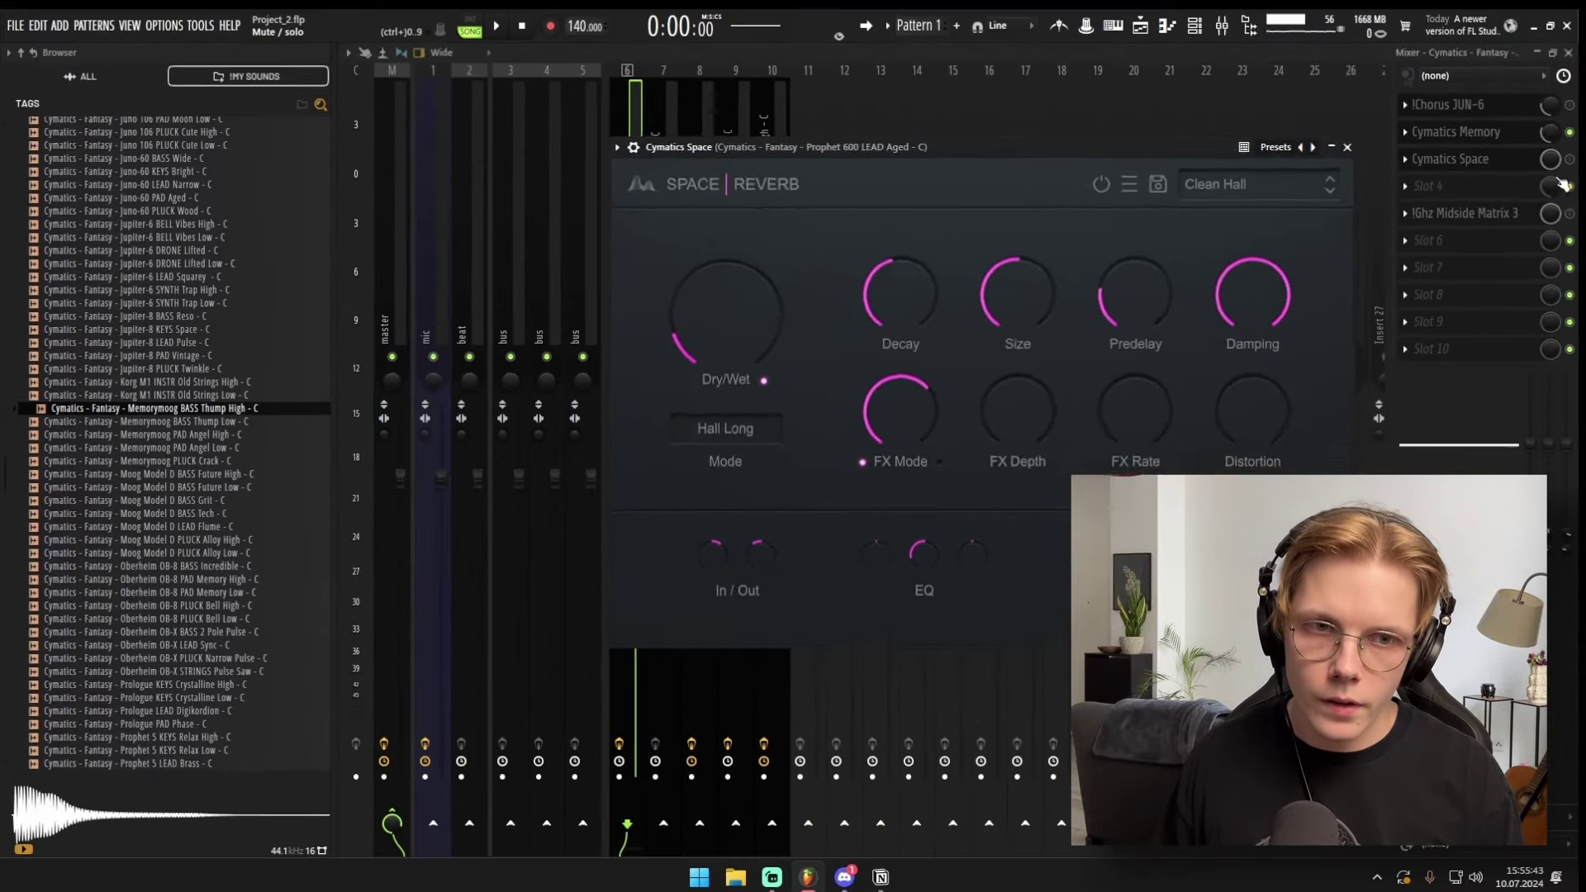
pyautogui.click(1306, 130)
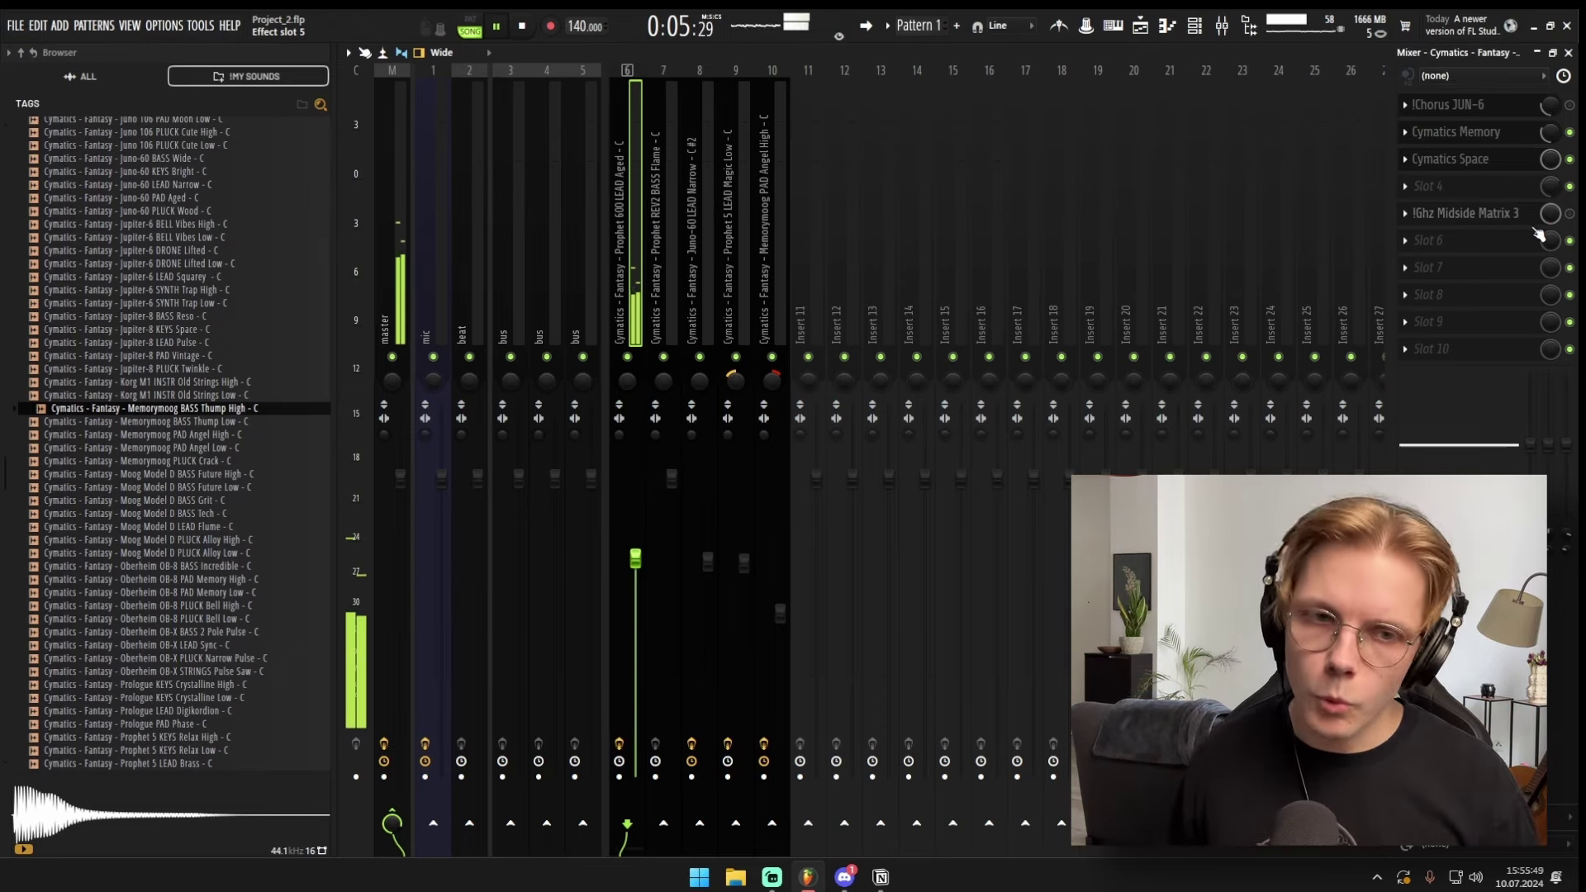
pyautogui.press('space')
pyautogui.click(1496, 220)
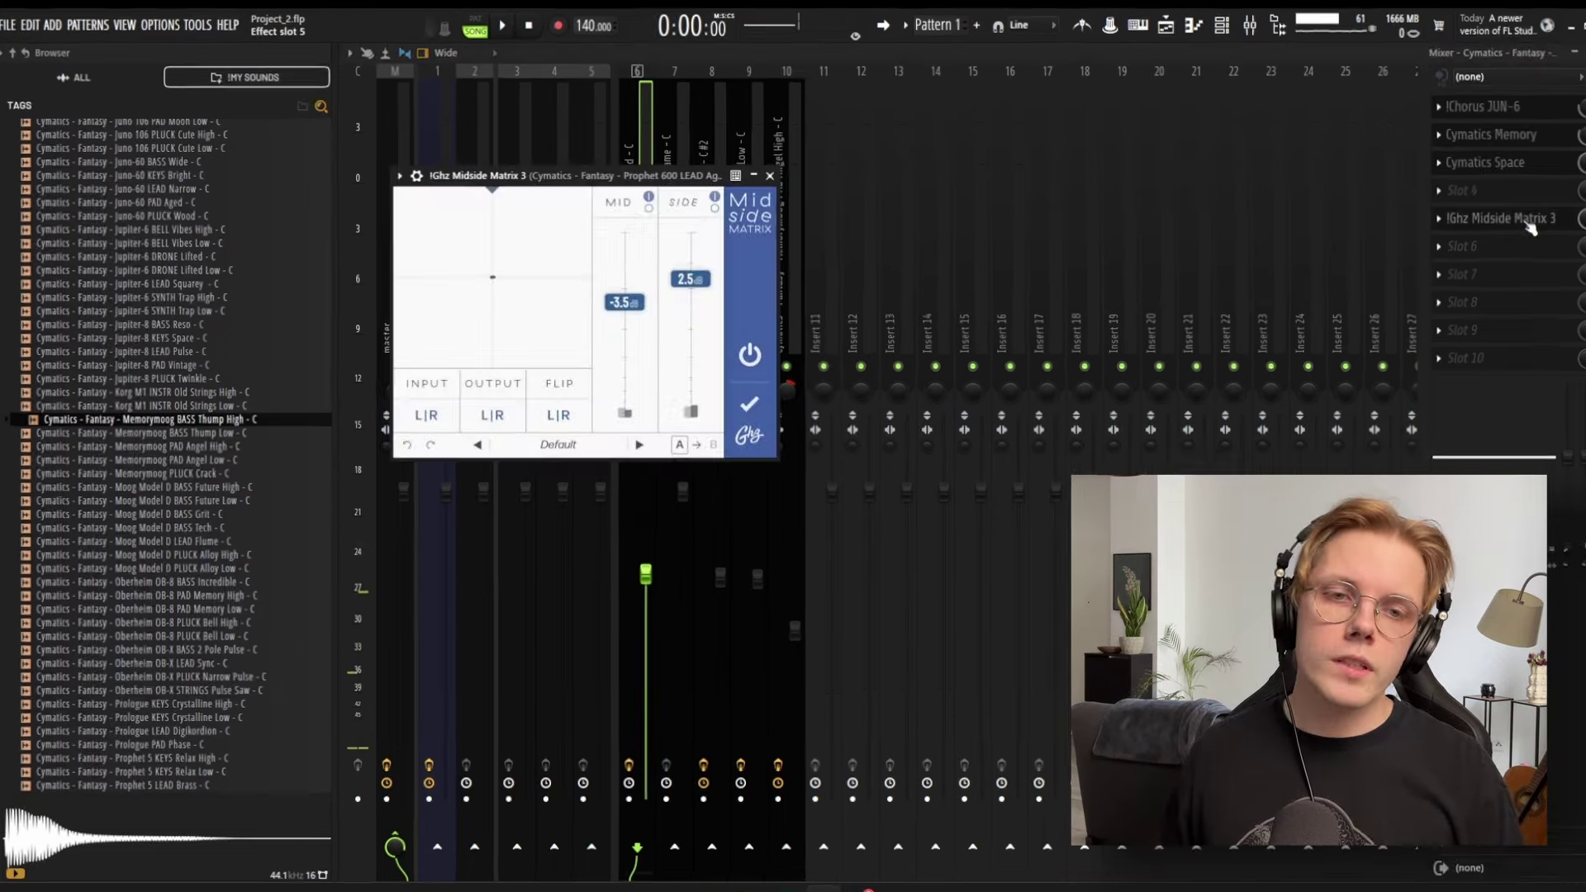
pyautogui.click(770, 175)
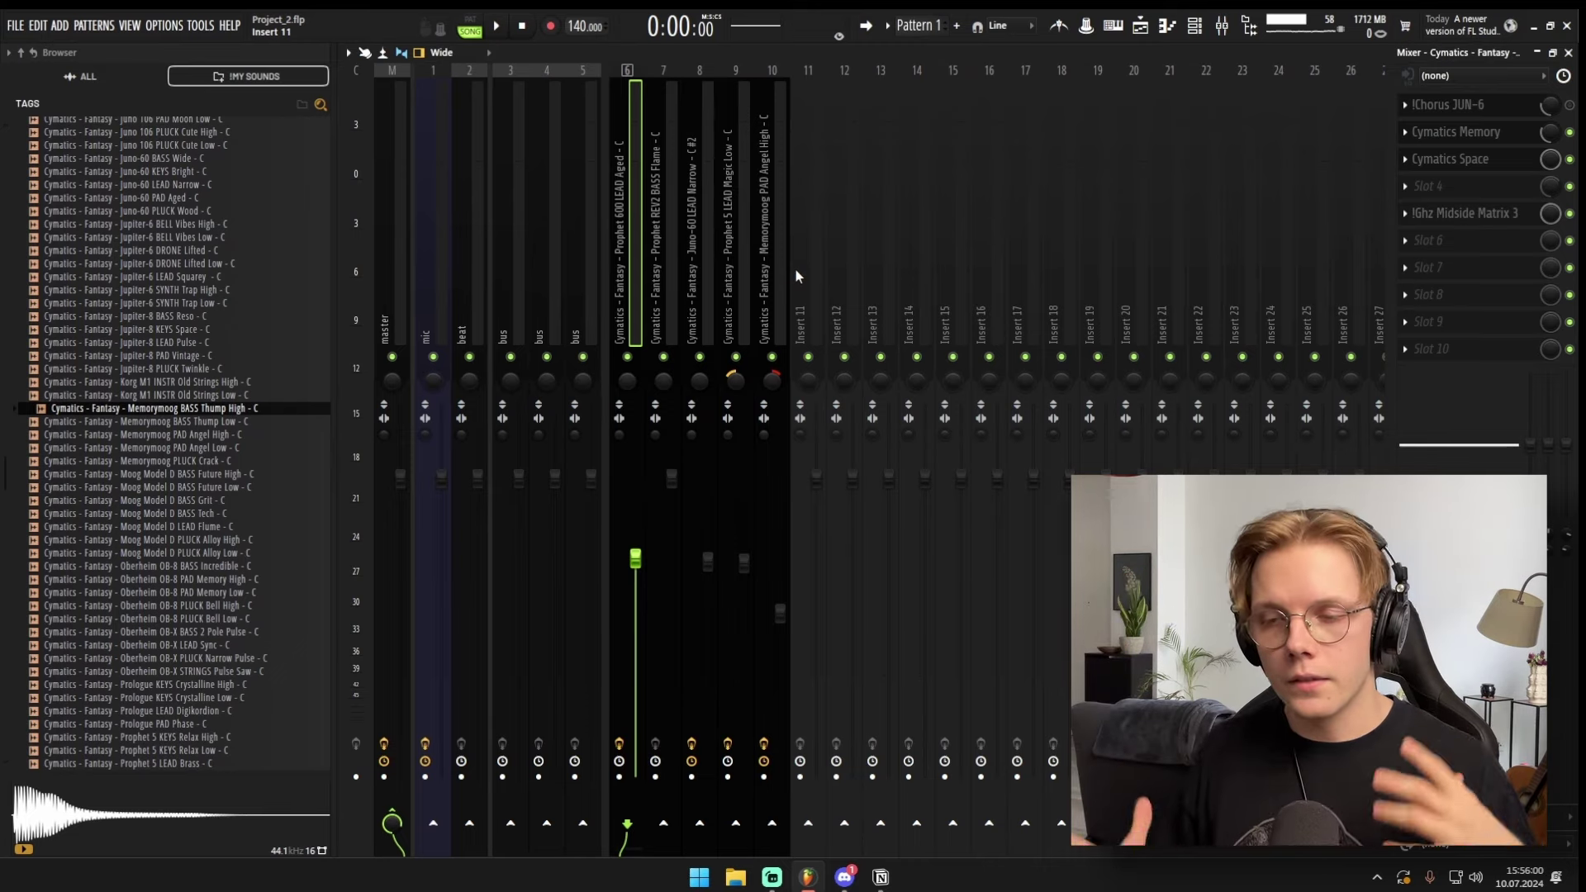
pyautogui.press('F6')
# Audition the Prophet REV2 BASS Flame sample in its Sampler tab.
pyautogui.click(661, 279)
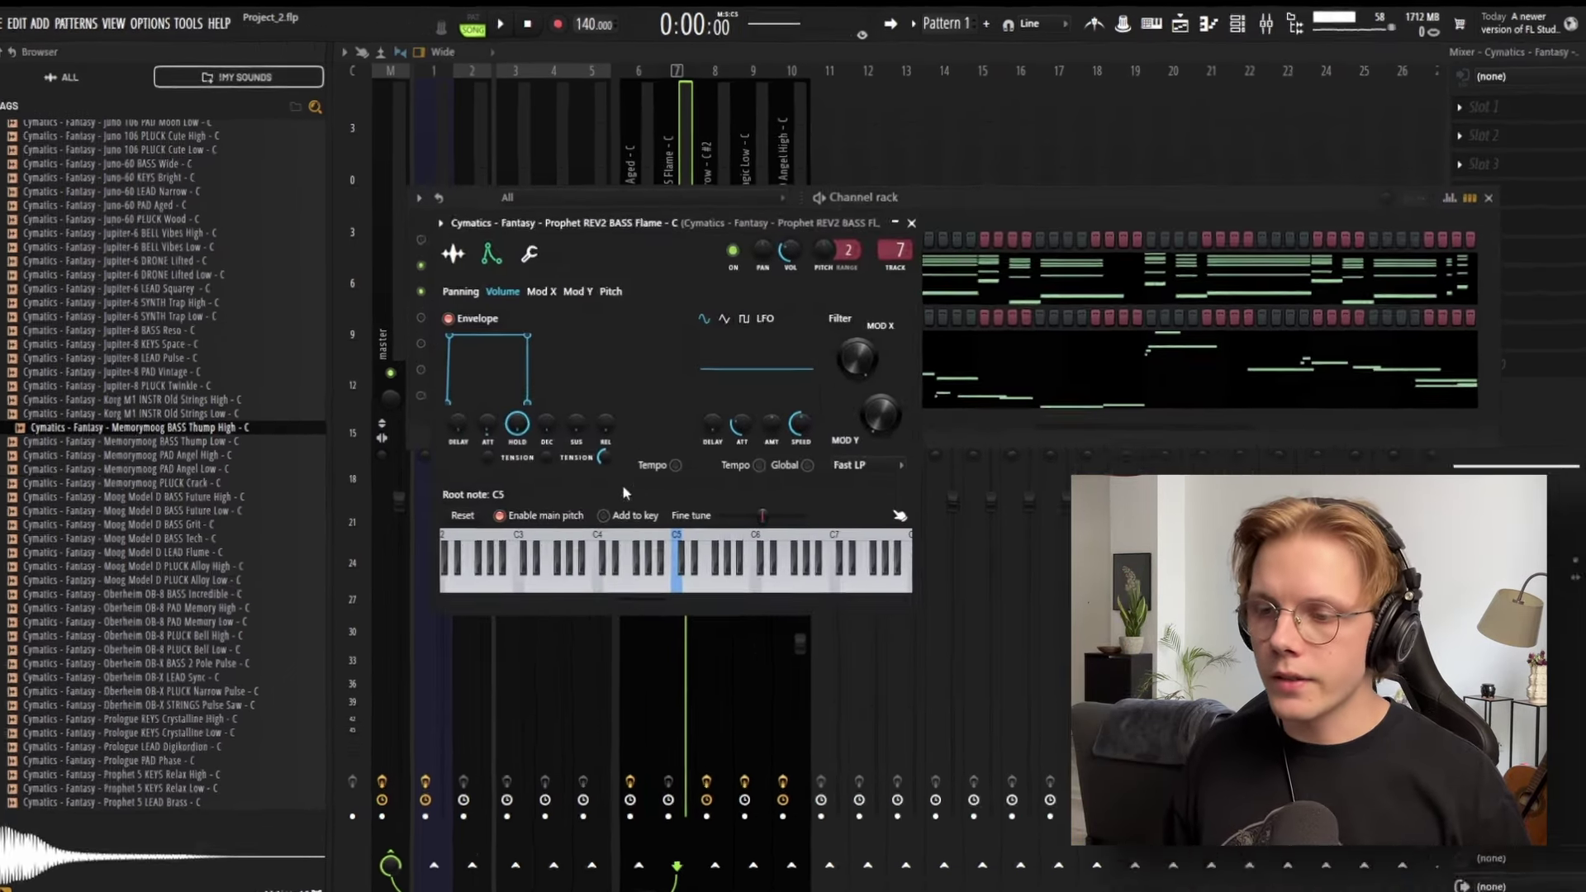
pyautogui.click(452, 240)
pyautogui.click(578, 517)
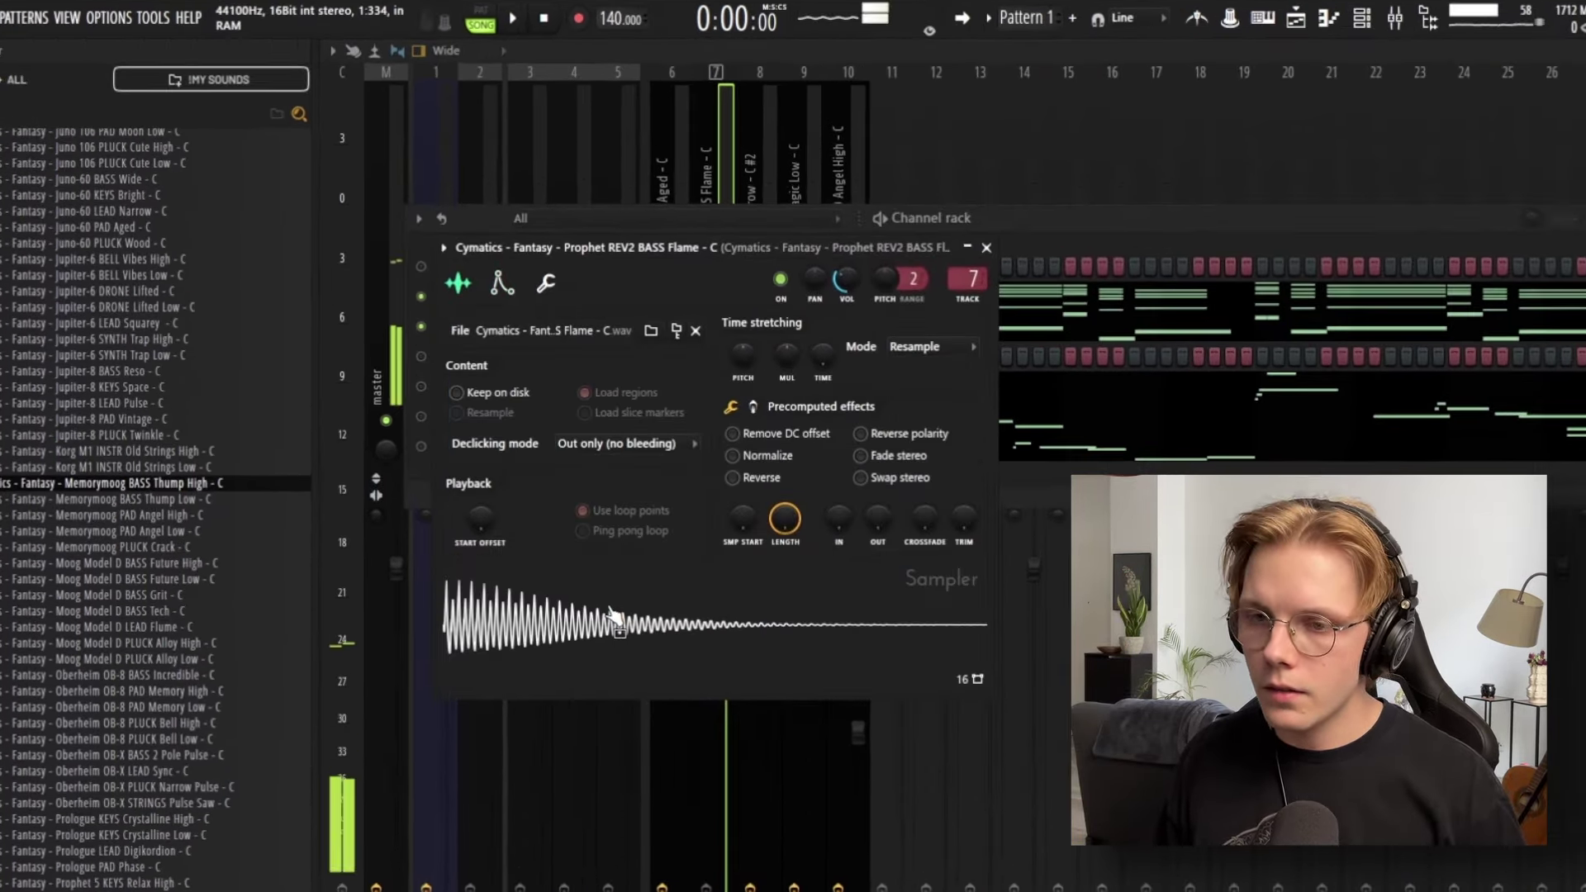
# Bring up the mixer on insert 10 and place the channel rack over it.
pyautogui.press('F7')
pyautogui.press('F9')
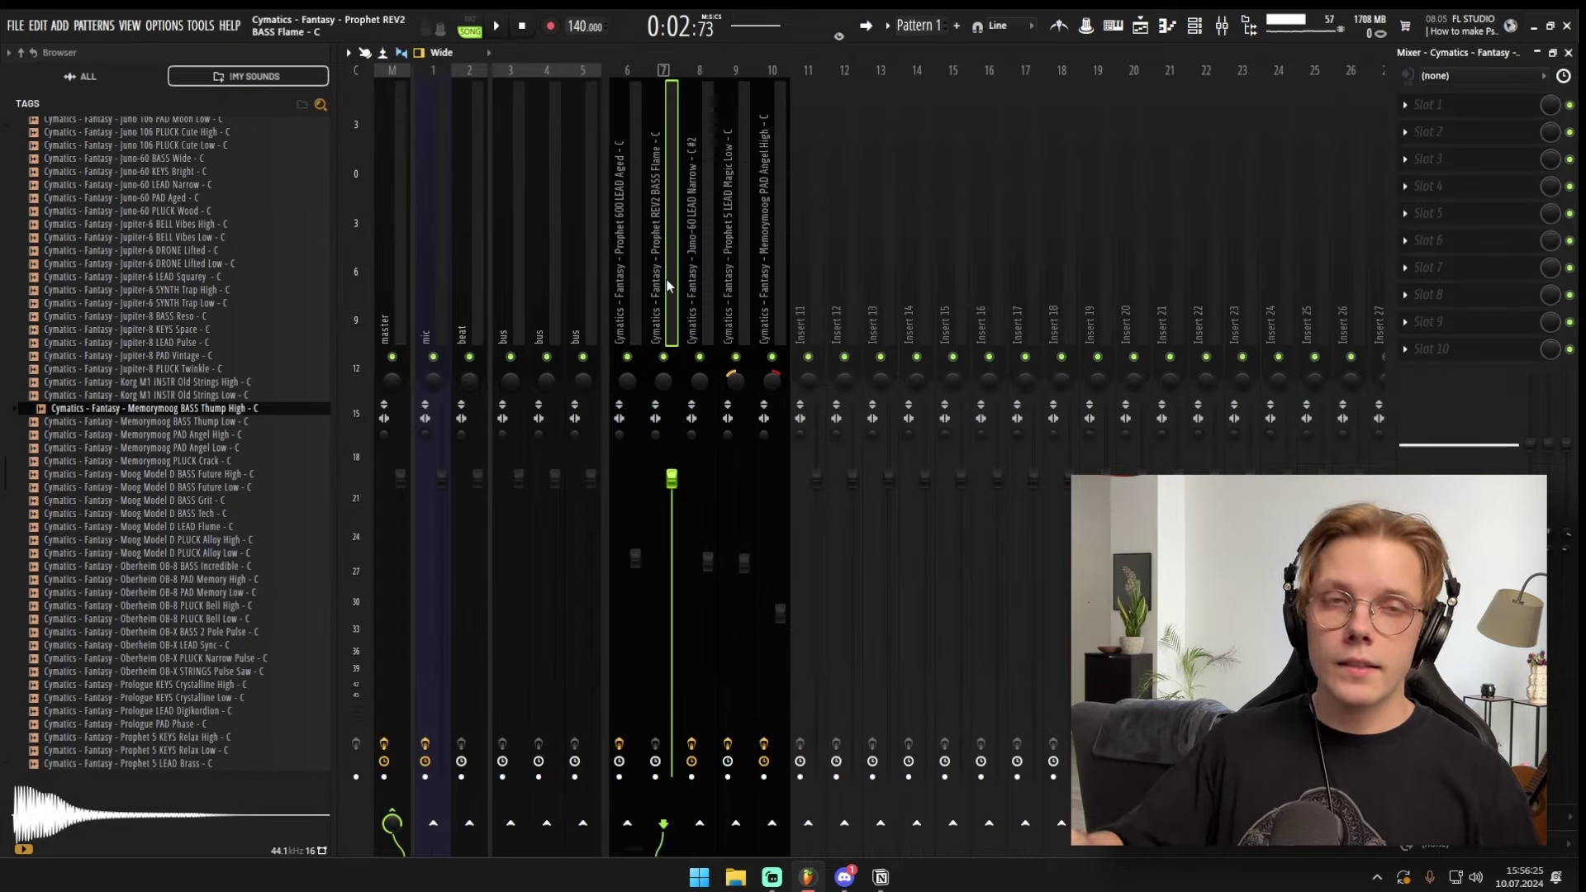
pyautogui.press('F6')
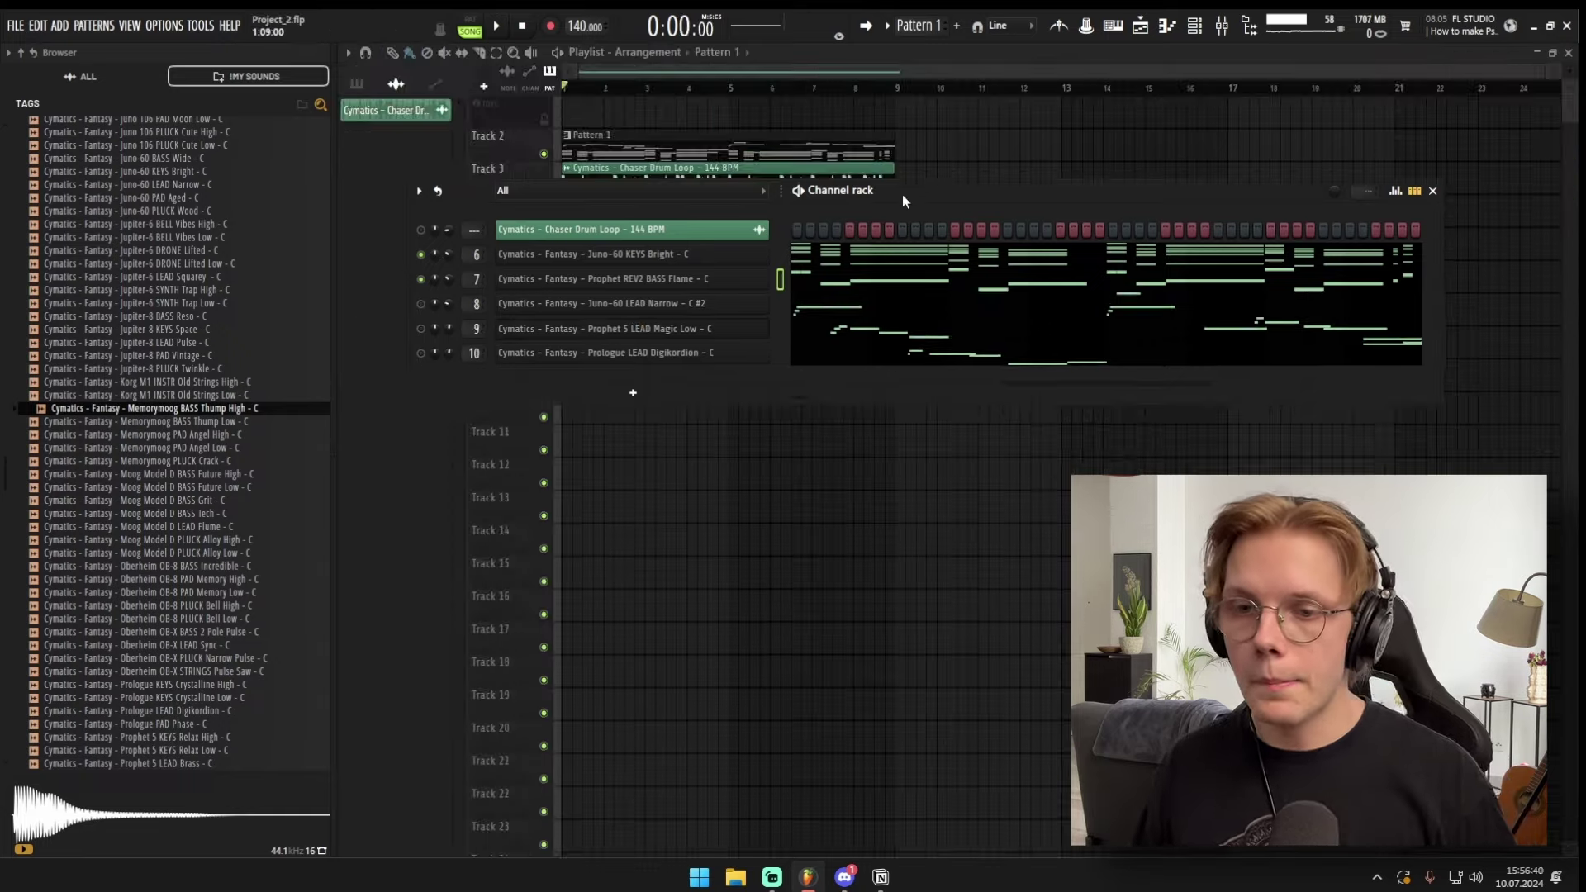
pyautogui.moveTo(902, 195); pyautogui.dragTo(975, 248)
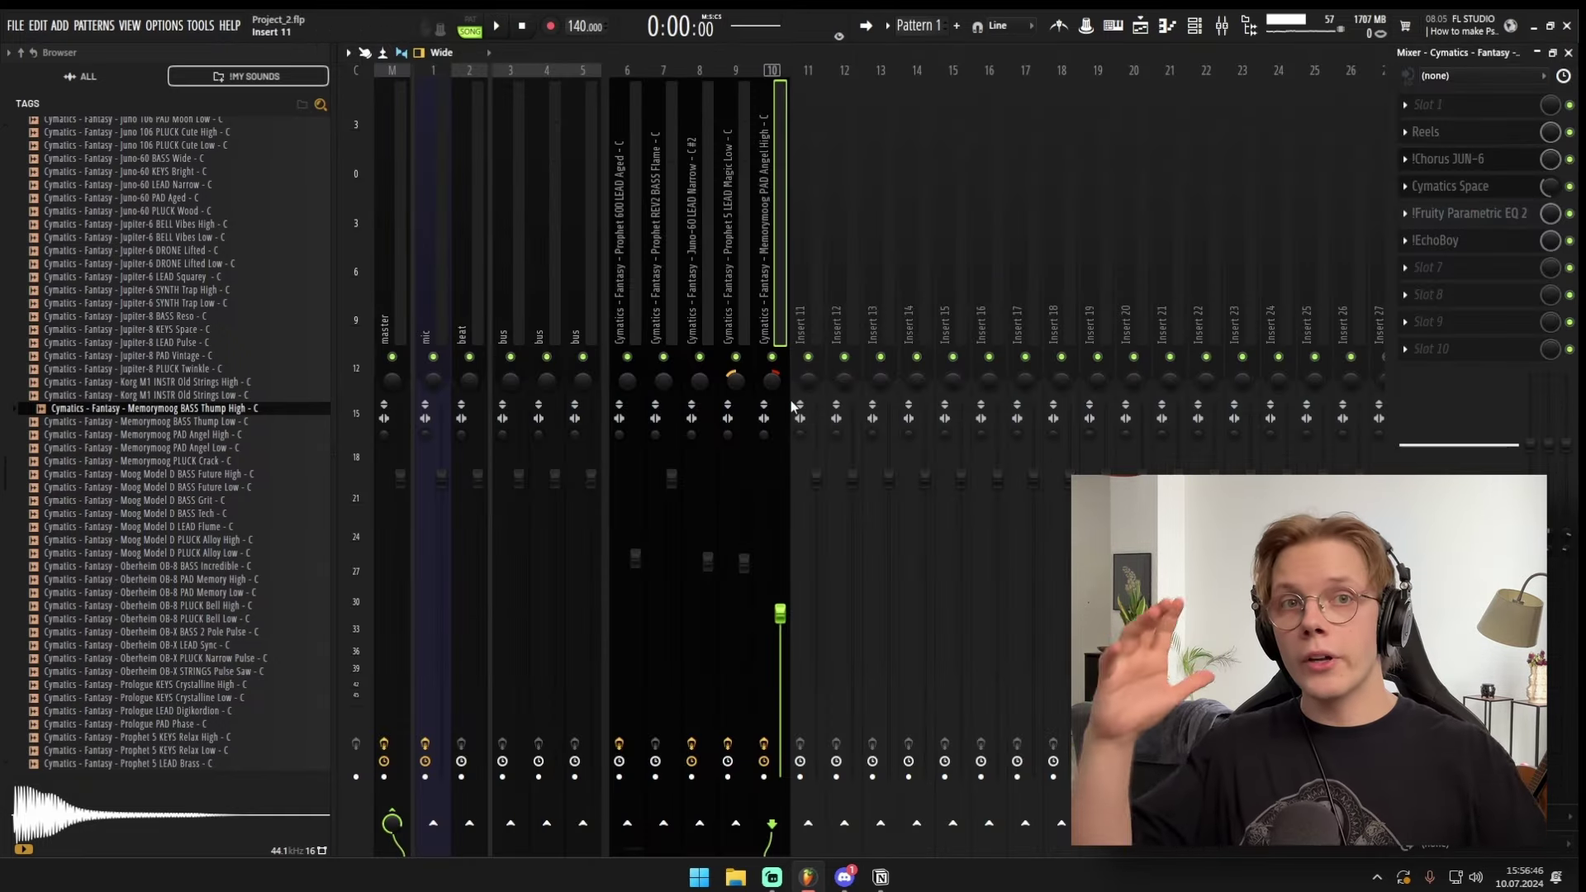
# Box-select the upper melody notes in the piano roll.
pyautogui.press('F6')
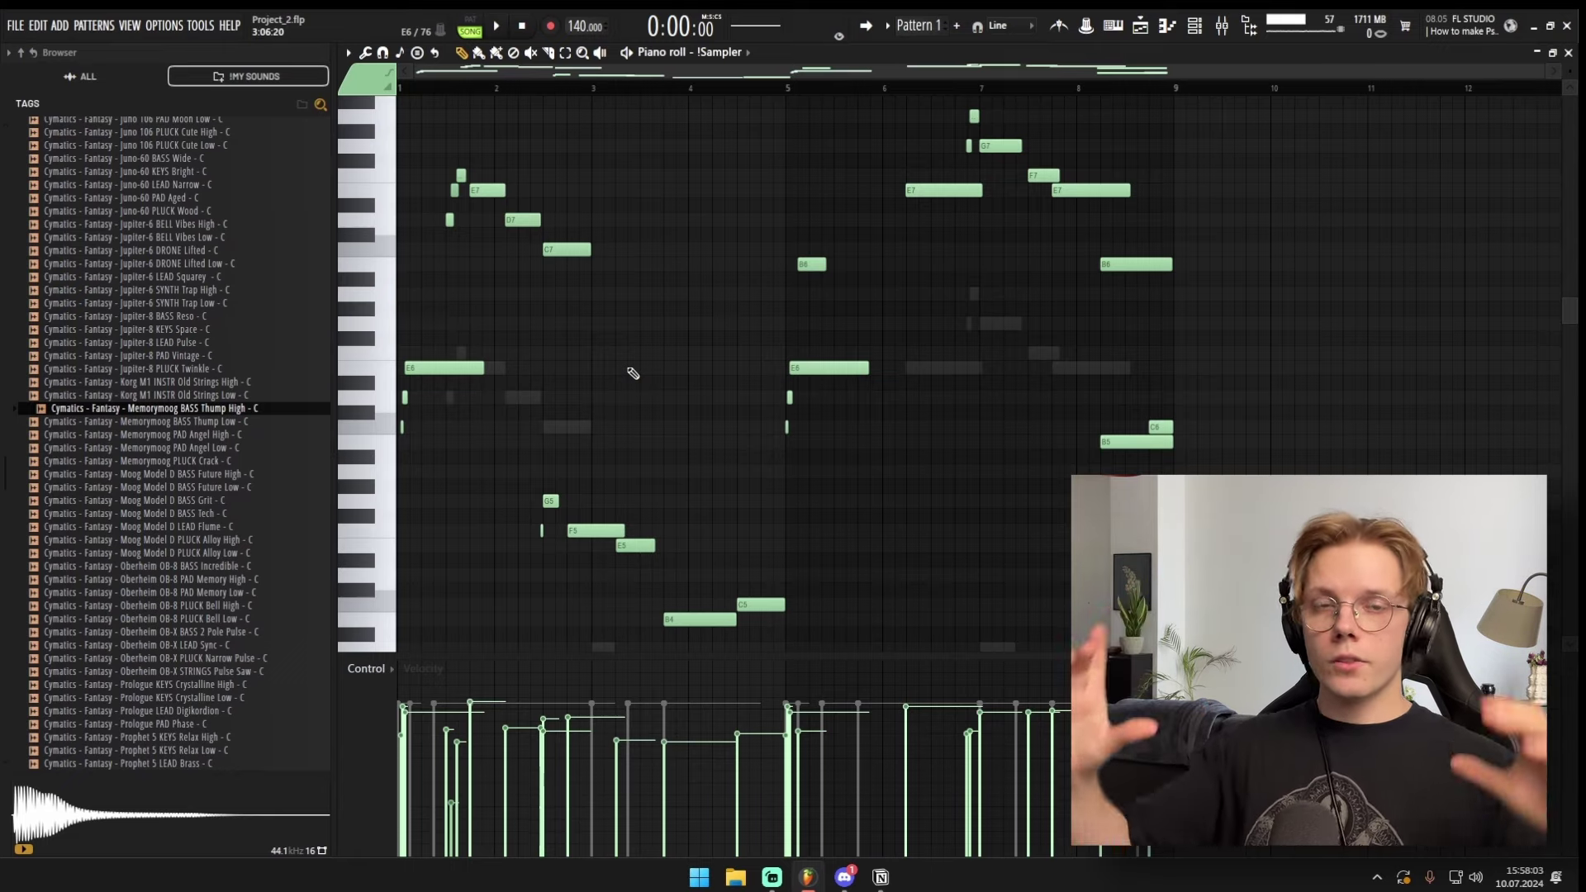
pyautogui.scroll(-2, 612, 355)
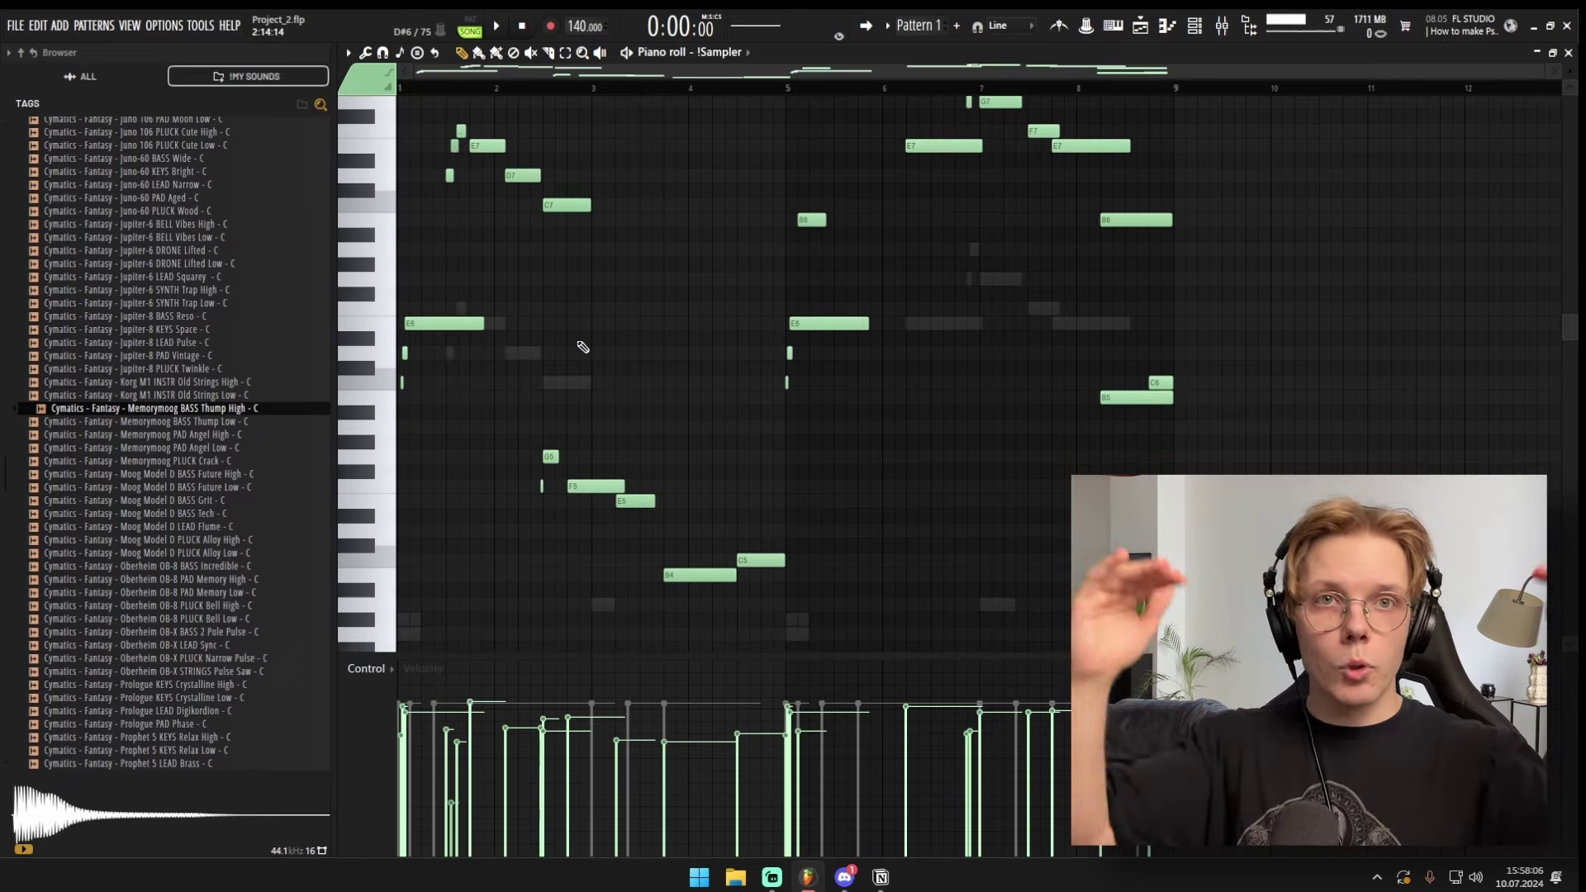
pyautogui.press('F6')
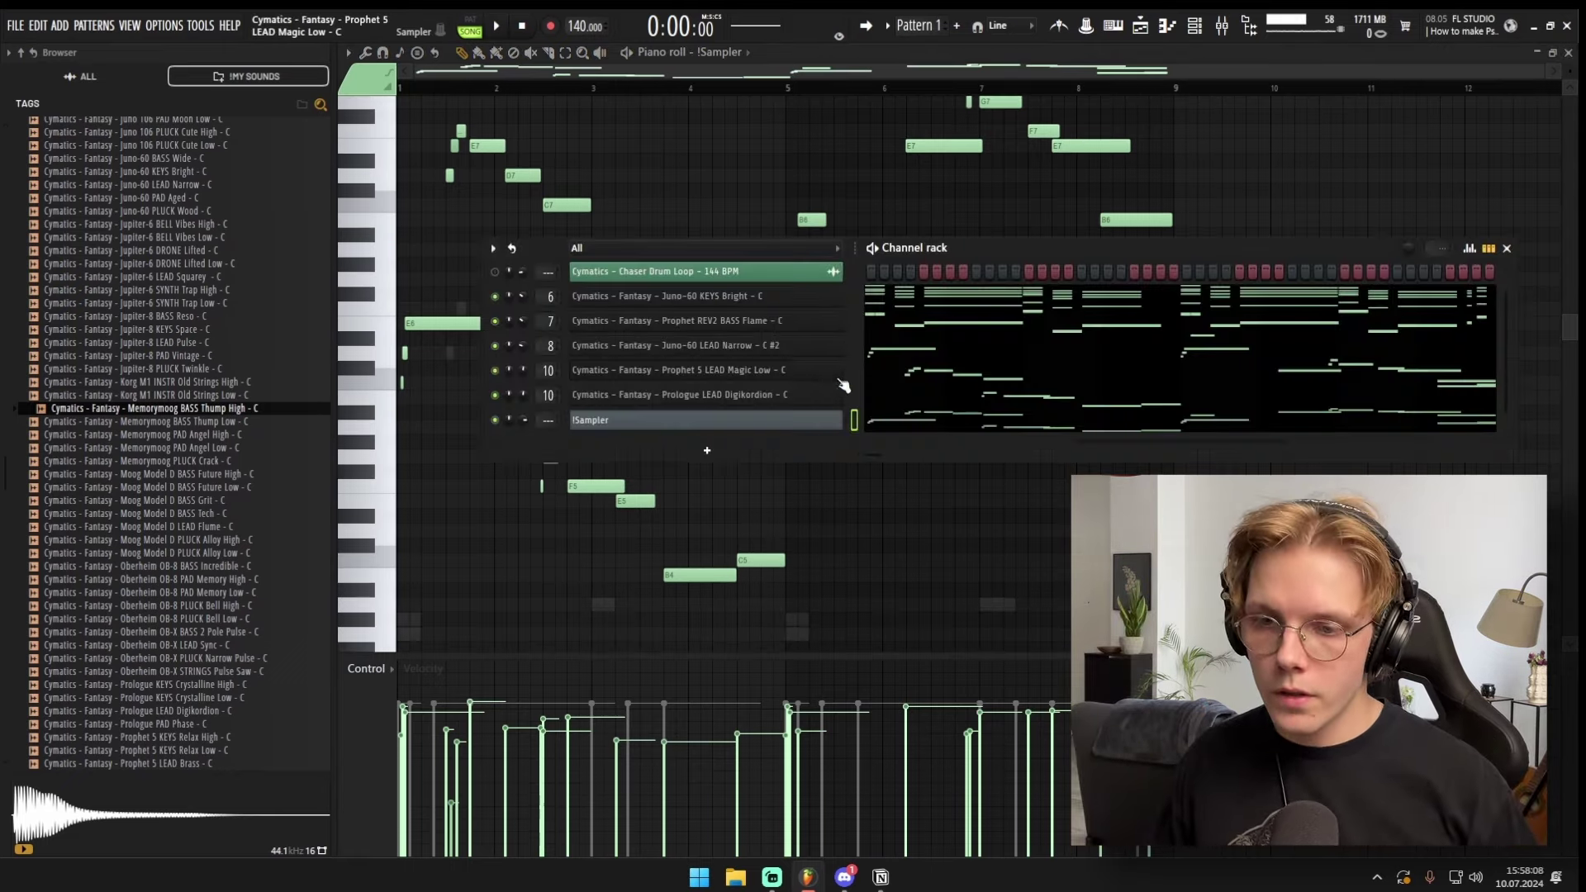
pyautogui.moveTo(442, 116); pyautogui.dragTo(599, 217)
pyautogui.press('F6')
pyautogui.scroll(4, 819, 238)
pyautogui.moveTo(692, 141); pyautogui.dragTo(1111, 363)
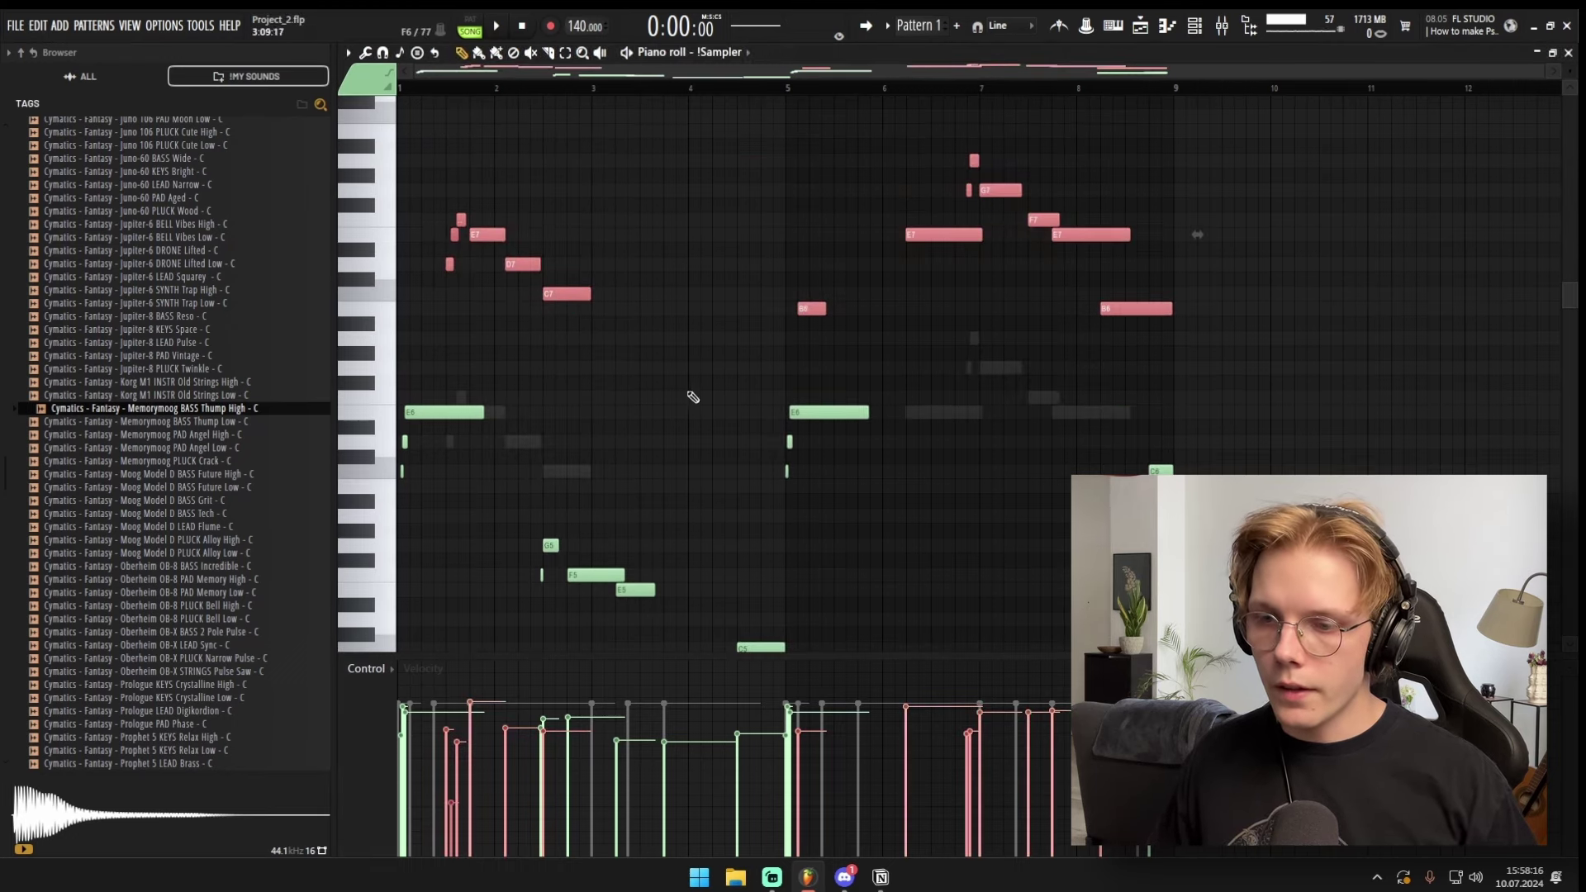
pyautogui.moveTo(957, 376); pyautogui.dragTo(289, 496)
pyautogui.scroll(-6, 1272, 310)
pyautogui.moveTo(1275, 304); pyautogui.dragTo(1078, 404)
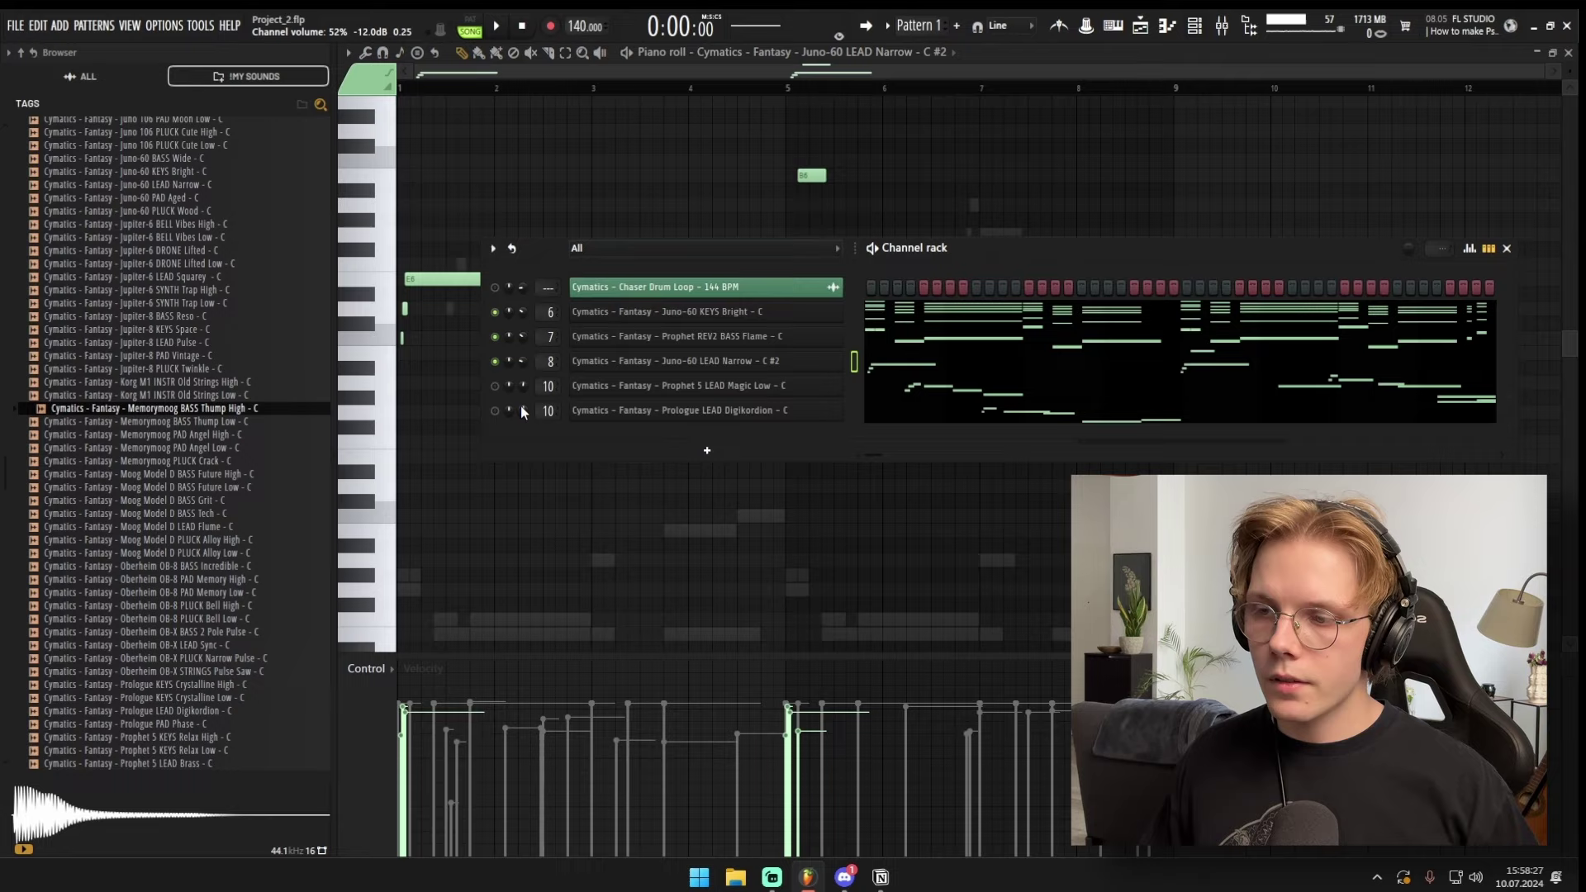
# Assign the selected notes to Juno-60 LEAD Narrow, preview its lead sample, then stop playback.
pyautogui.press('space')
pyautogui.press('F6')
pyautogui.press('F6')
pyautogui.click(636, 285)
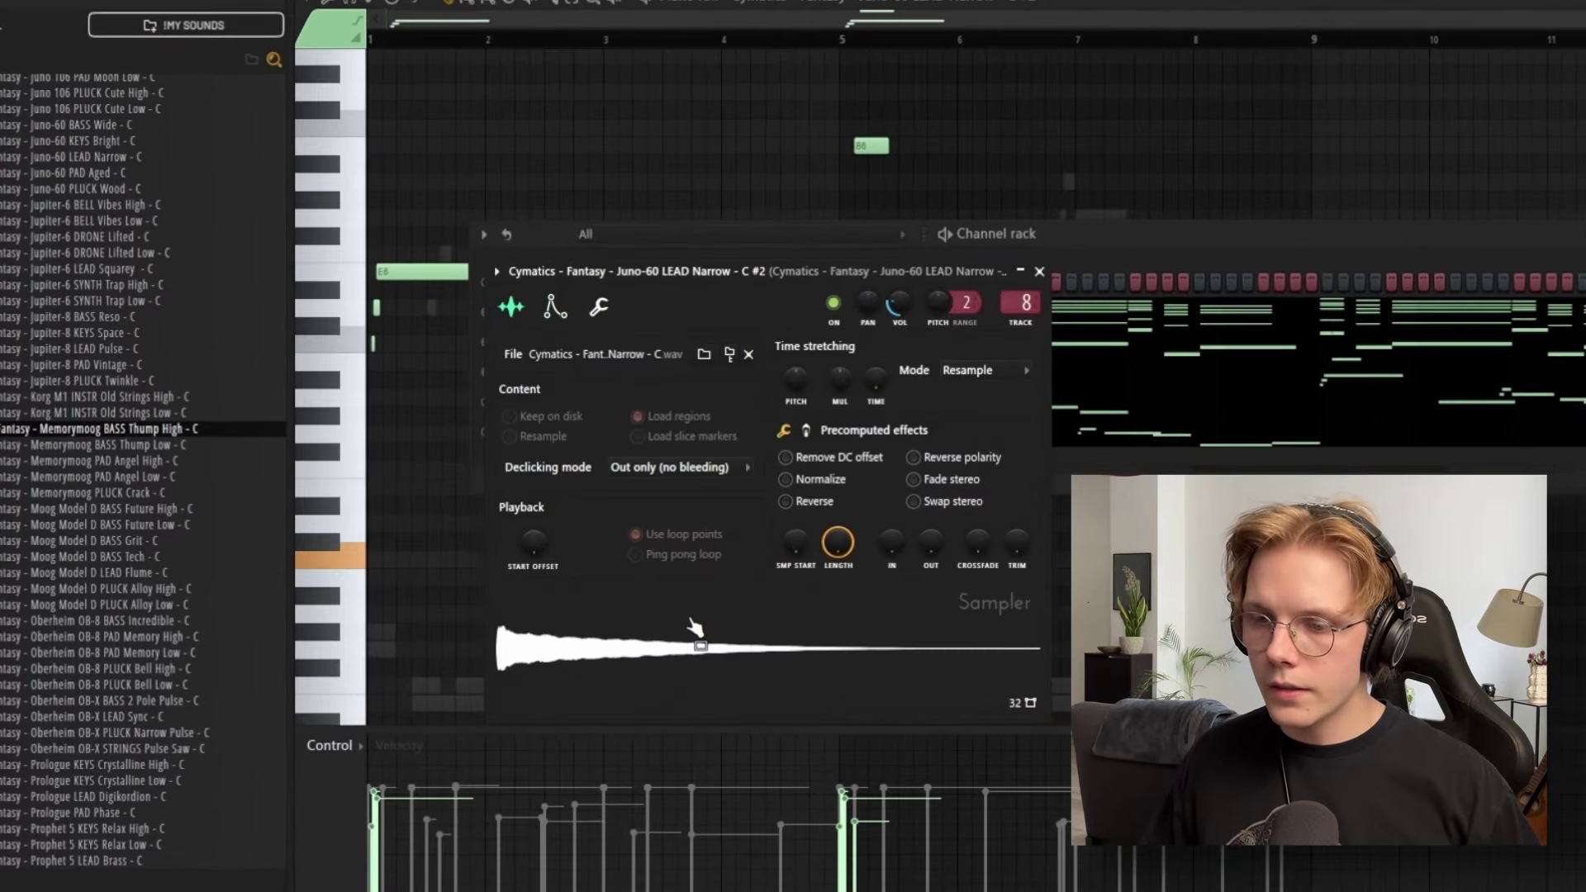
pyautogui.click(712, 644)
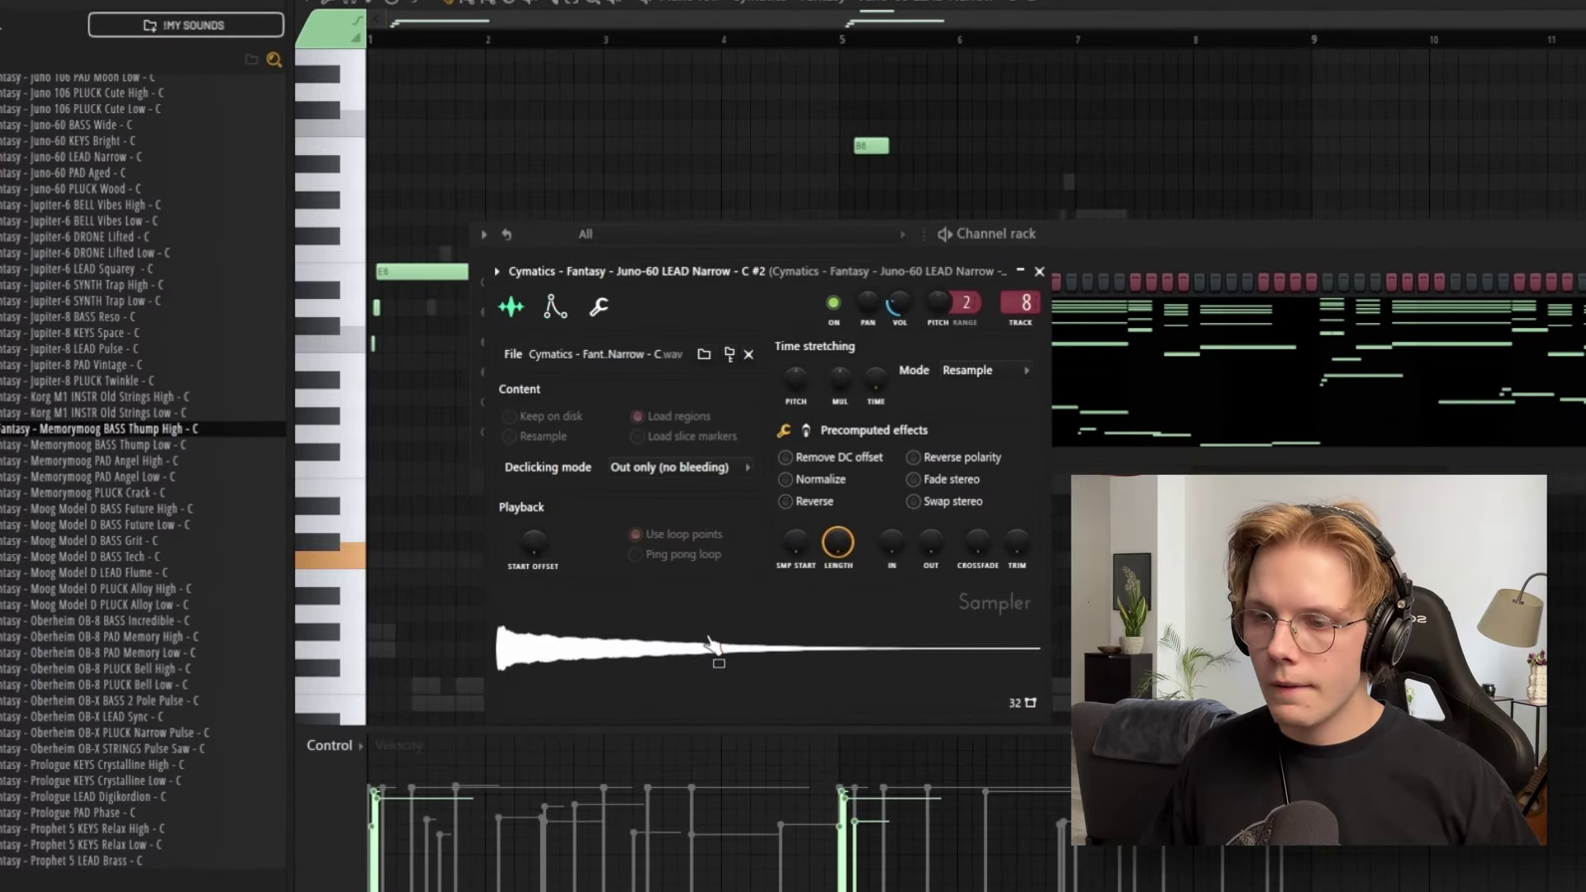
pyautogui.press('F6')
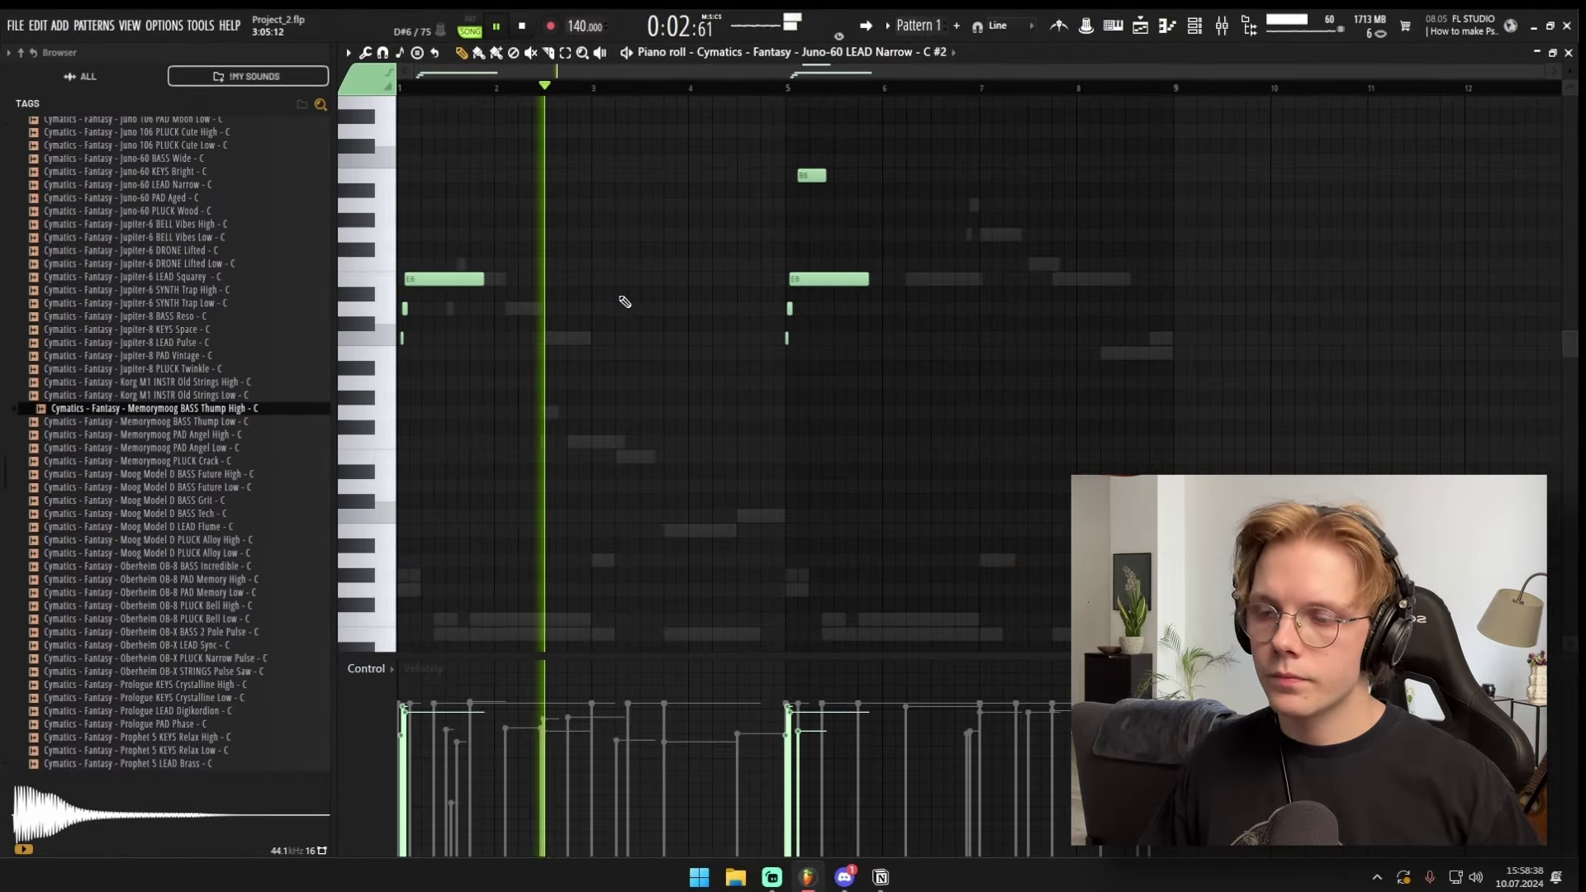
pyautogui.press('space')
# Inspect the lead insert's Cymatics Space reverb and EchoBoy delay in the mixer.
pyautogui.press('F9')
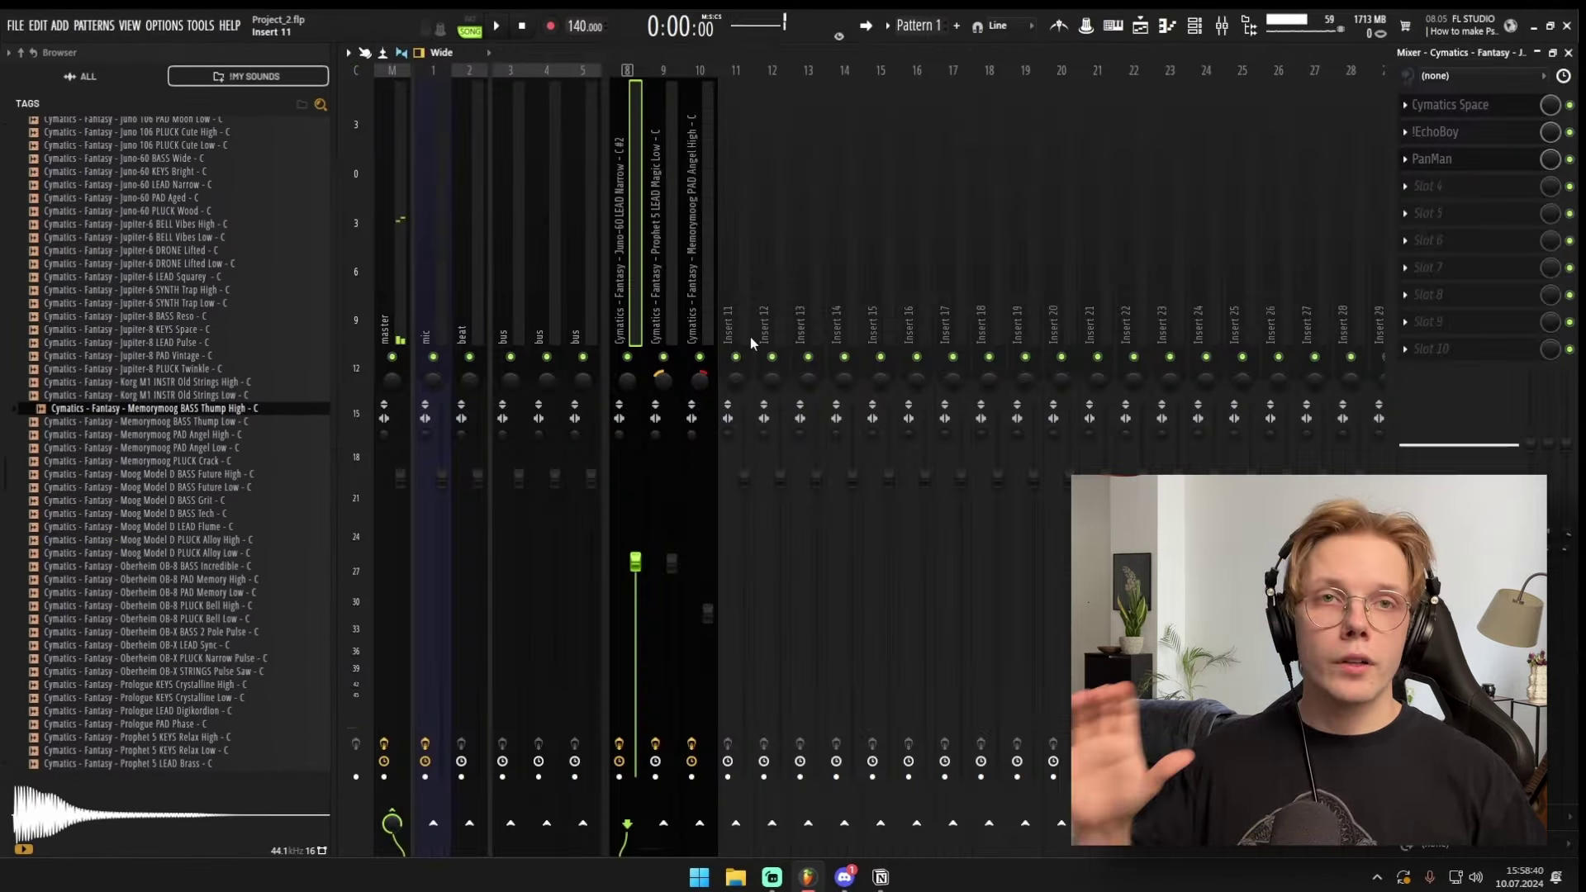
pyautogui.click(1450, 104)
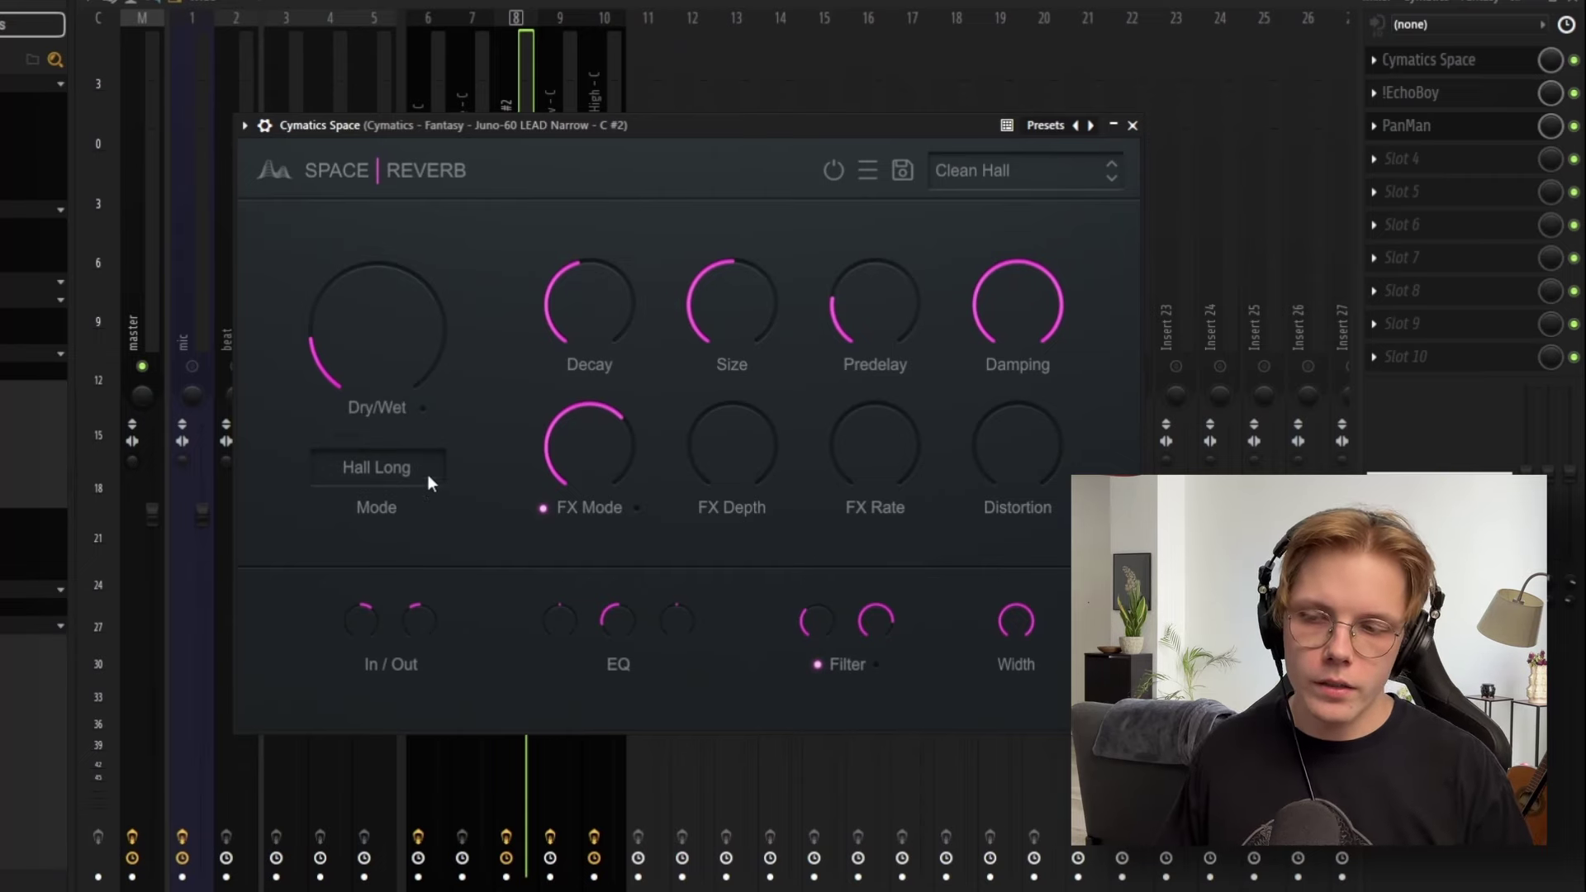
pyautogui.click(1432, 101)
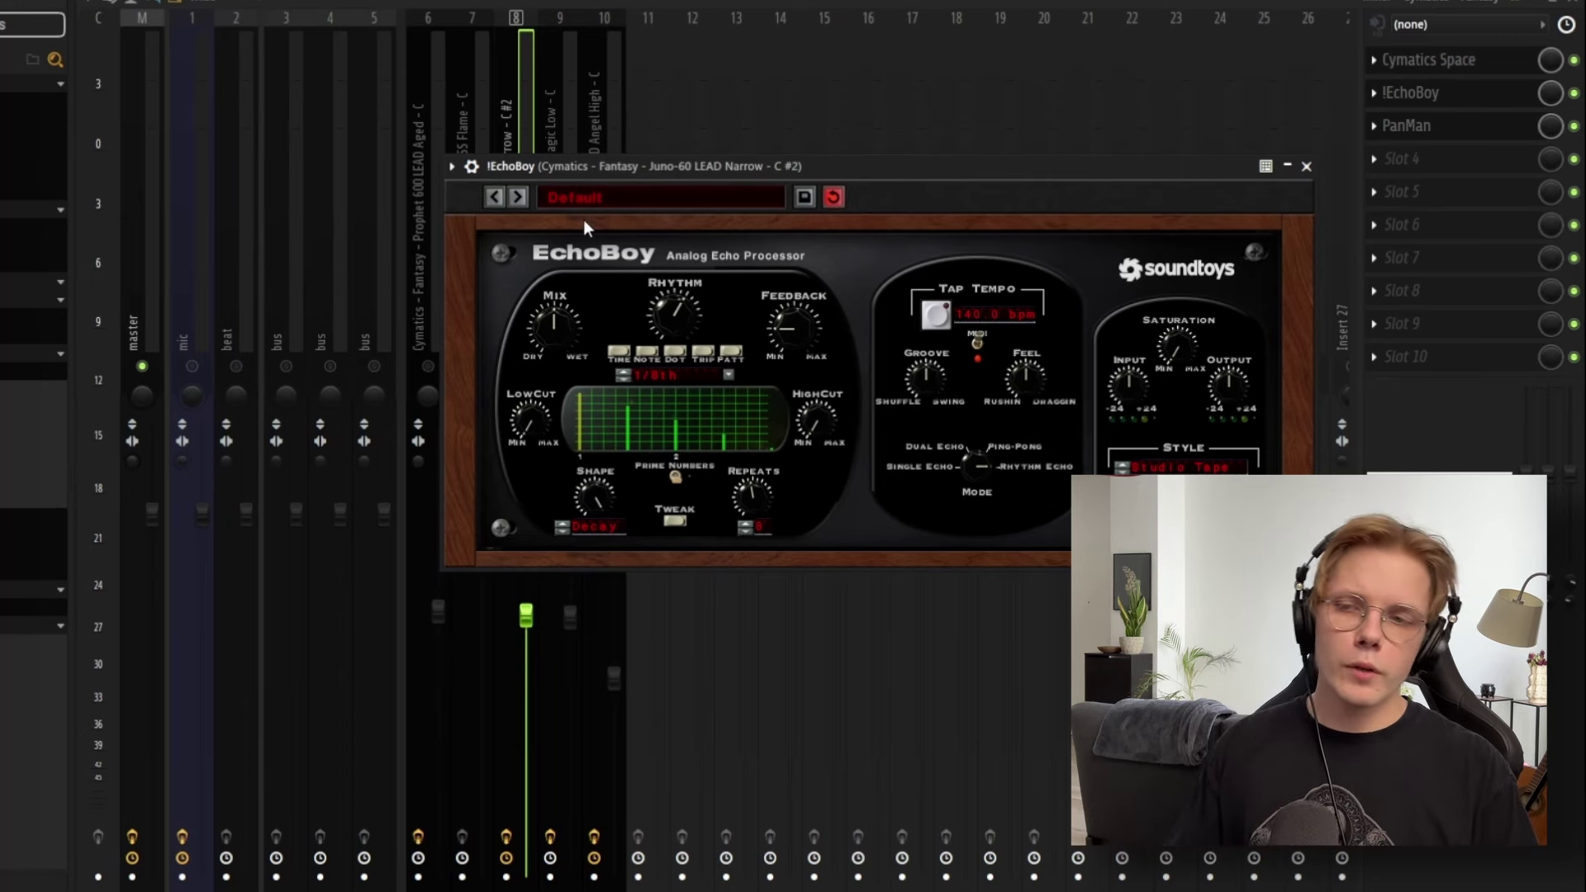
pyautogui.click(1307, 166)
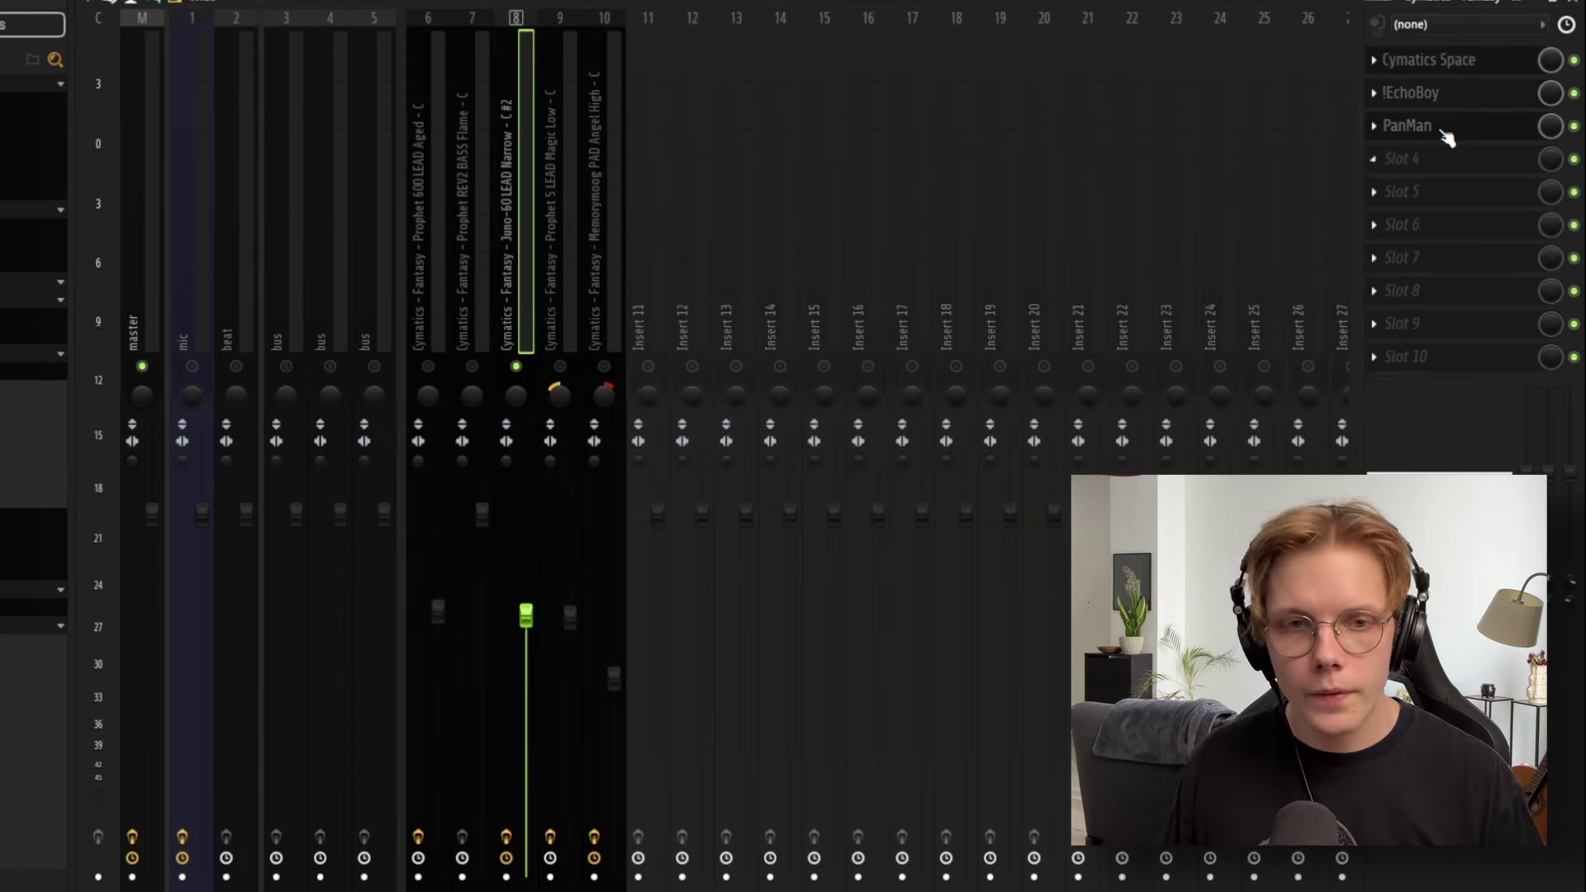
# Open the PanMan panner, move it aside, then close and reopen it.
pyautogui.click(1421, 125)
pyautogui.moveTo(719, 196); pyautogui.dragTo(789, 190)
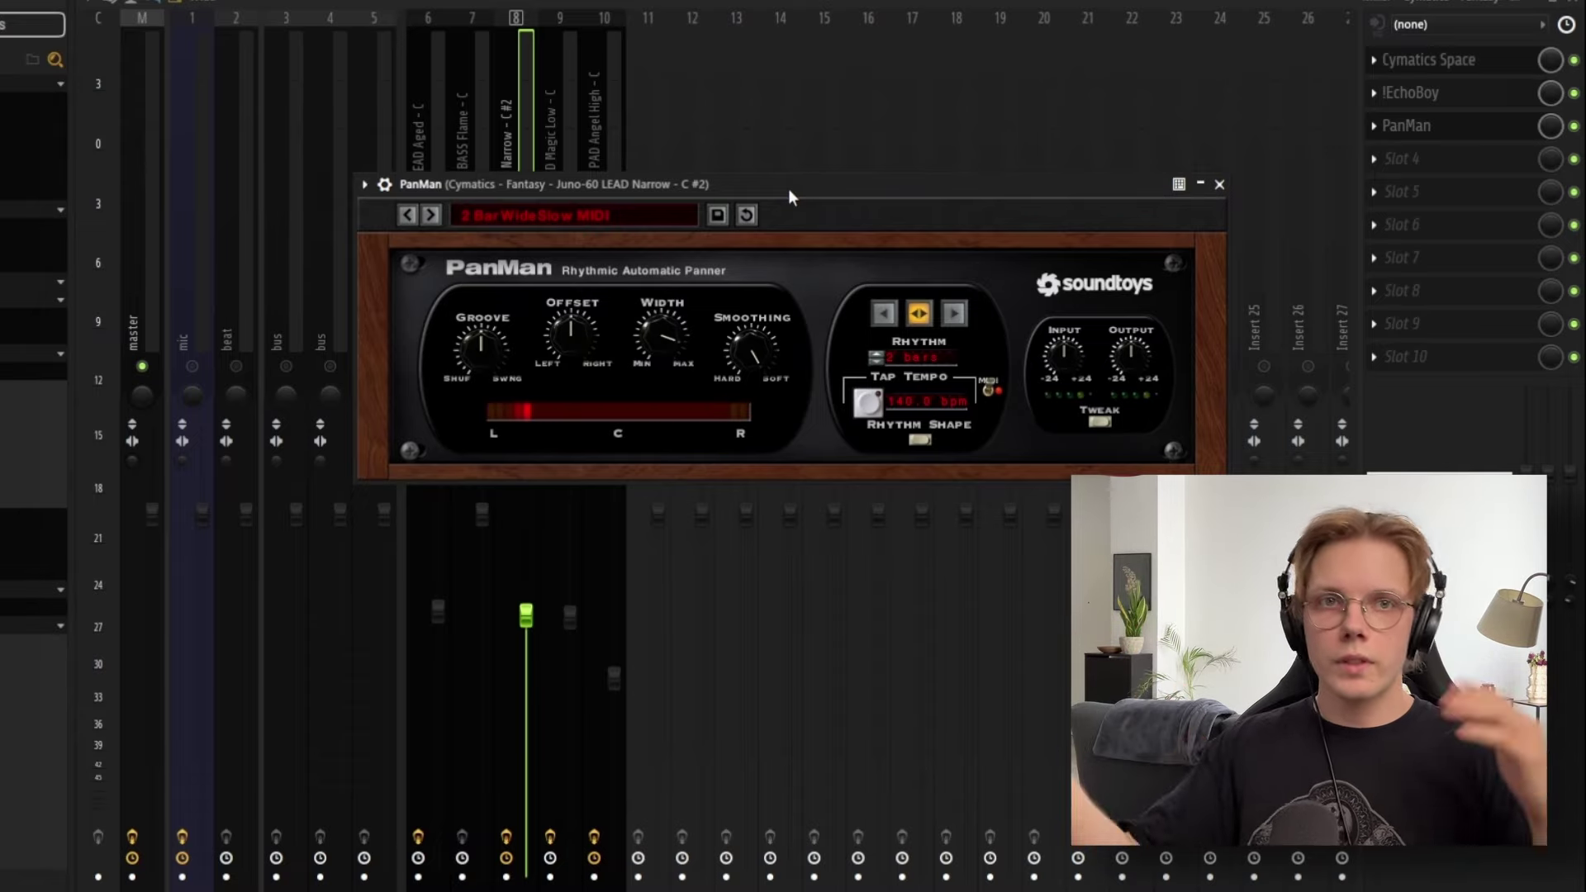
pyautogui.press('Escape')
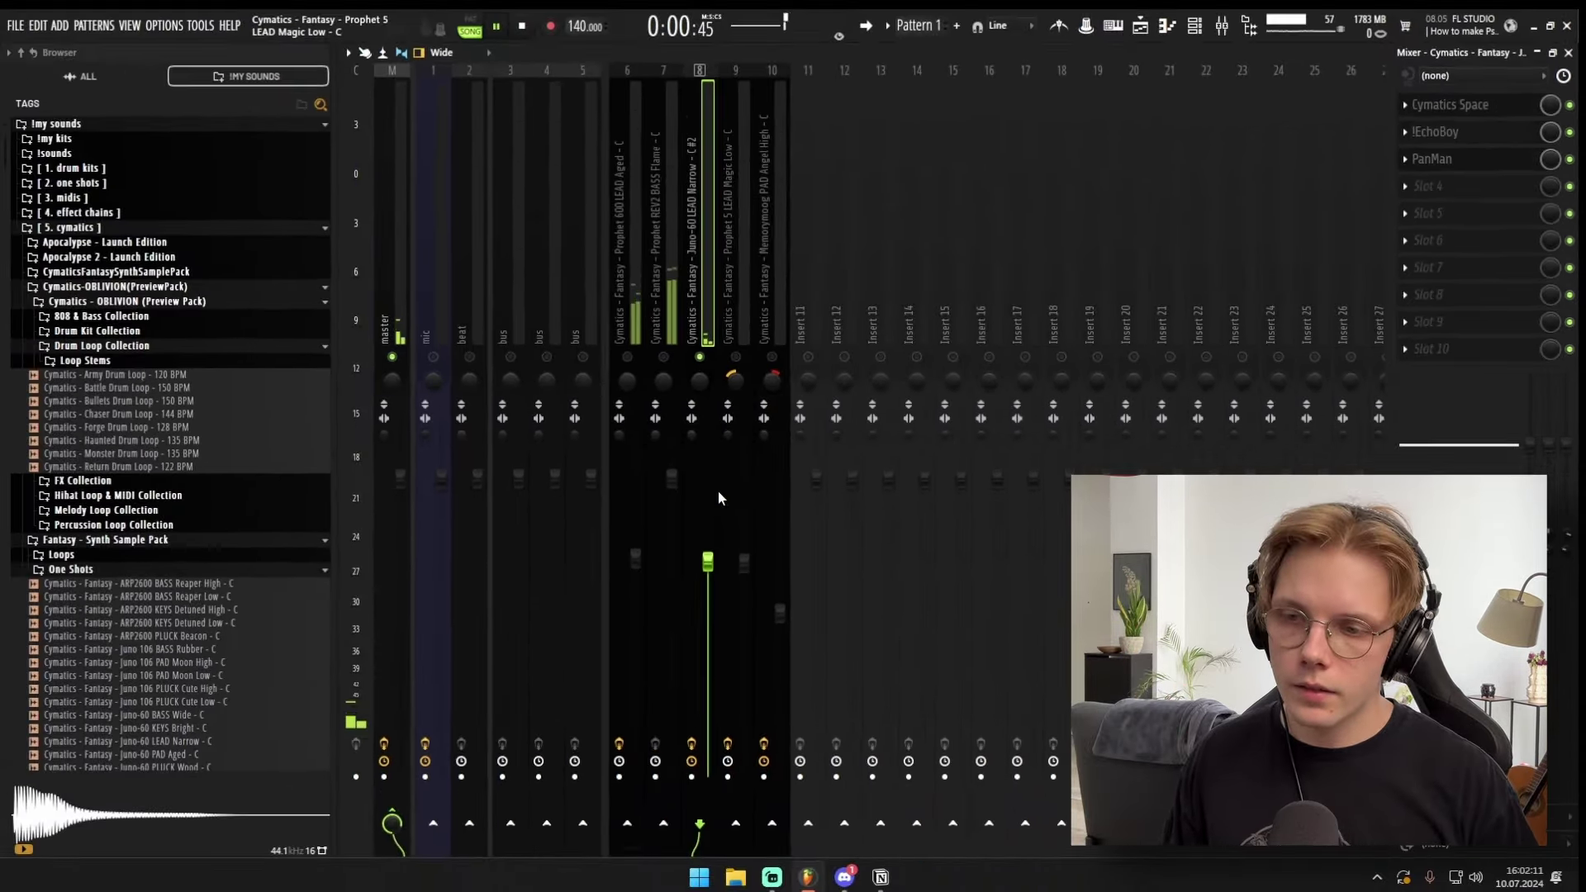
pyautogui.click(1474, 165)
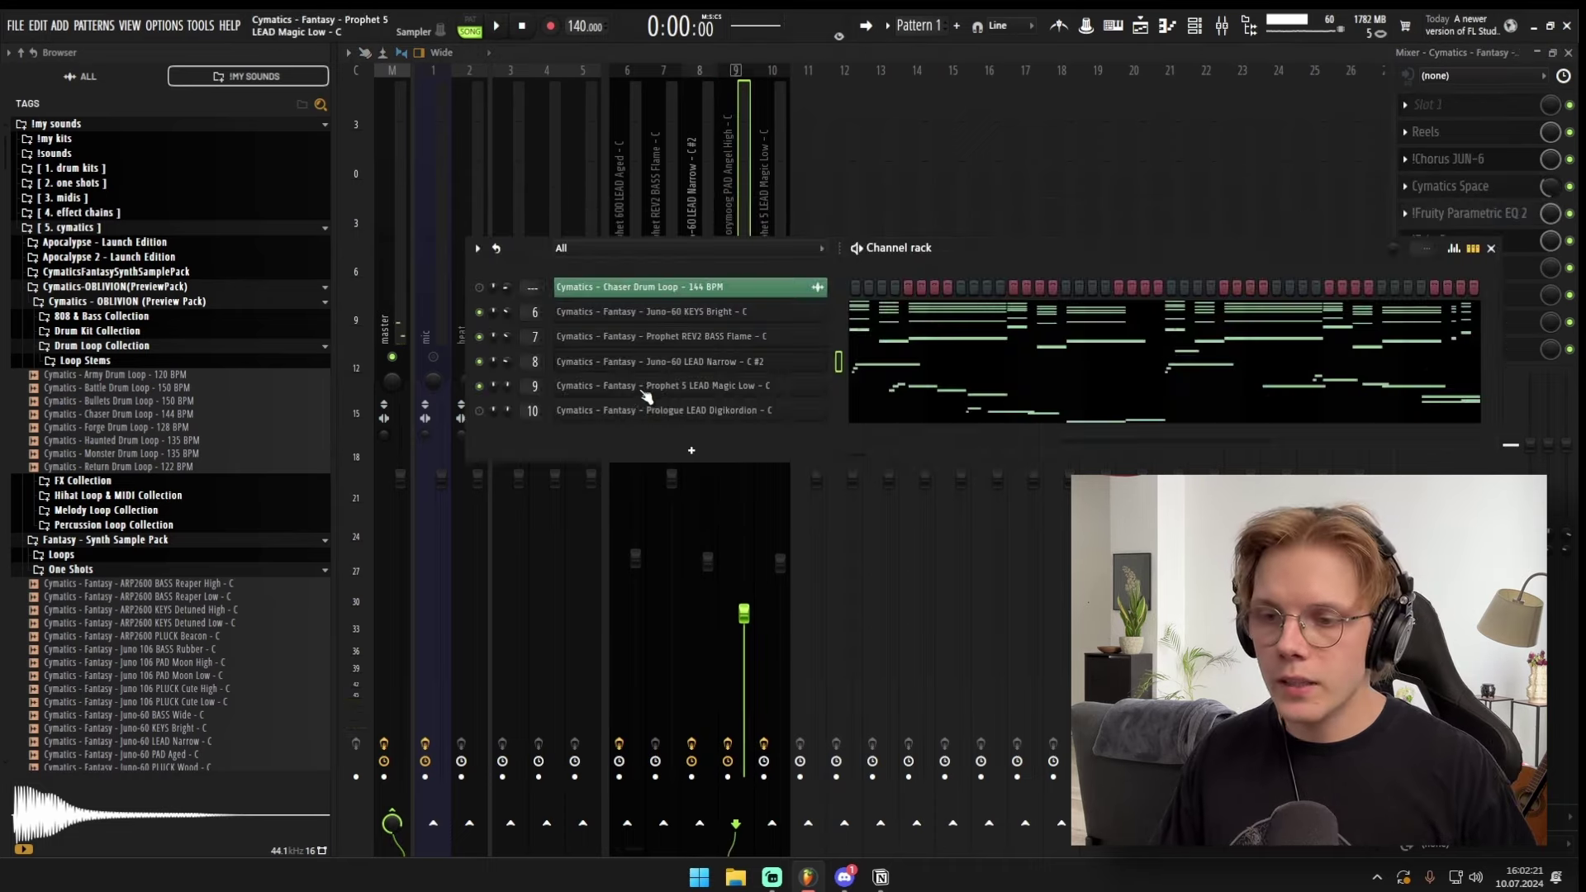
# View the Prophet 5 LEAD Magic Low volume envelope and play its melody.
pyautogui.click(644, 386)
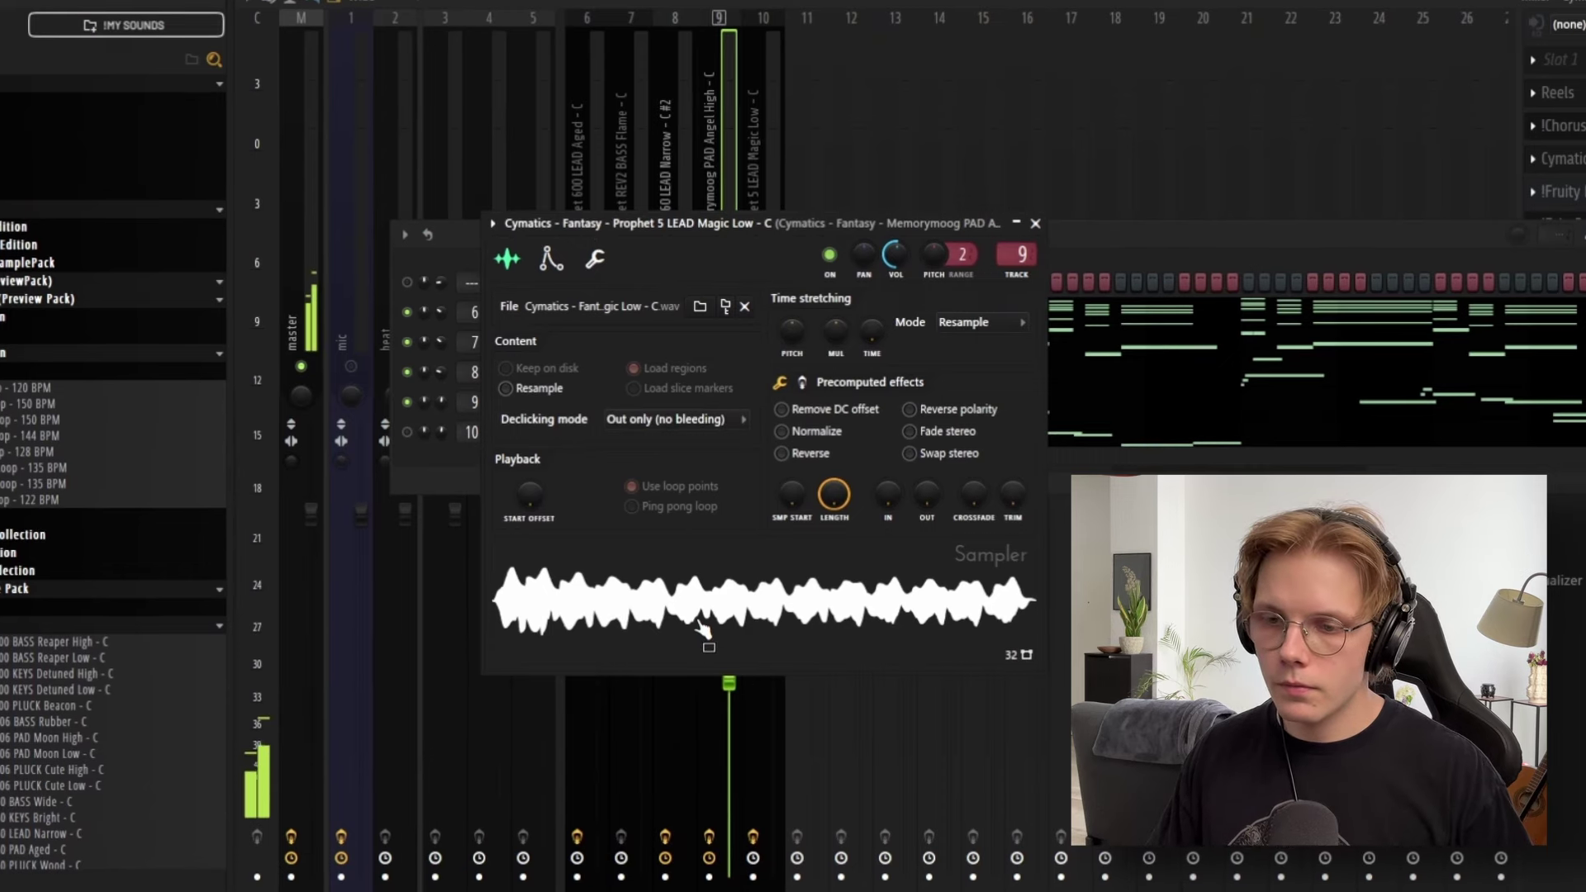
pyautogui.press('Escape')
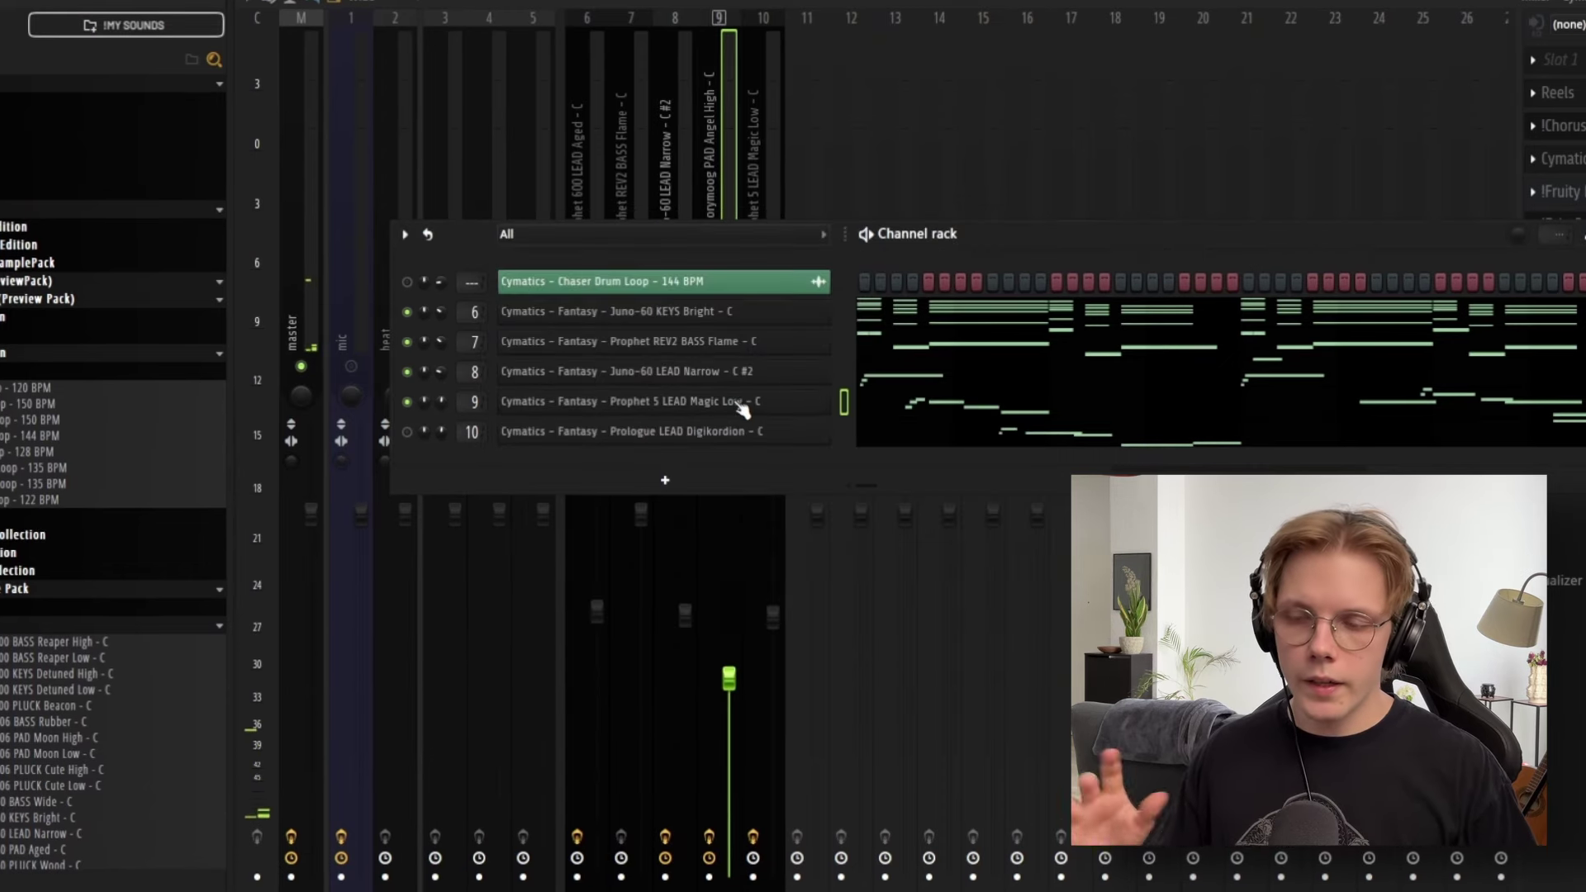
pyautogui.click(740, 407)
pyautogui.click(551, 258)
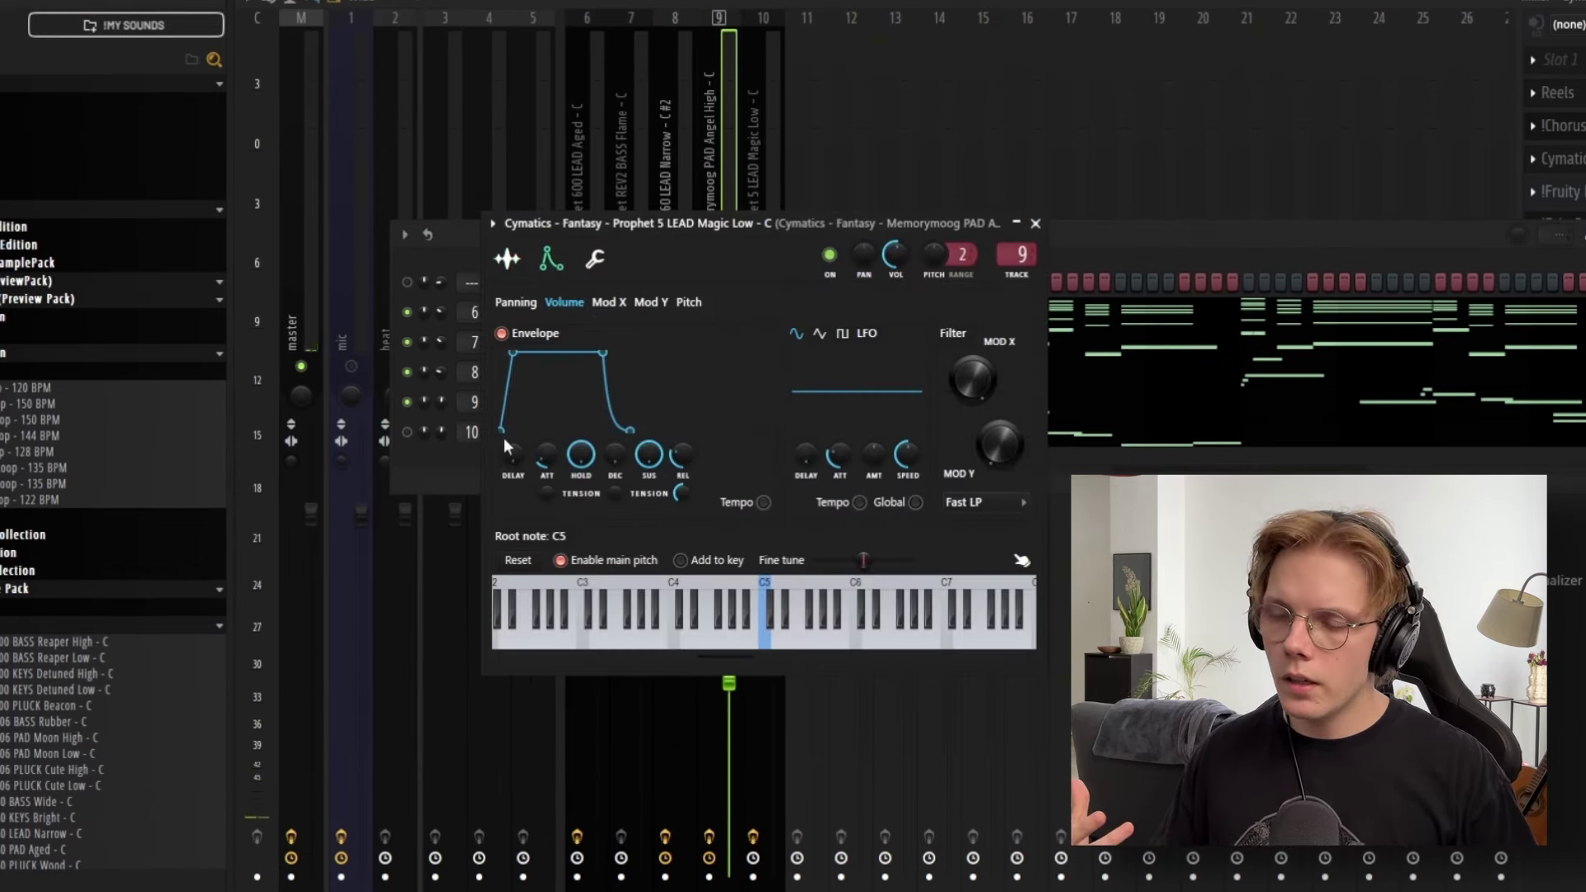
pyautogui.press('space')
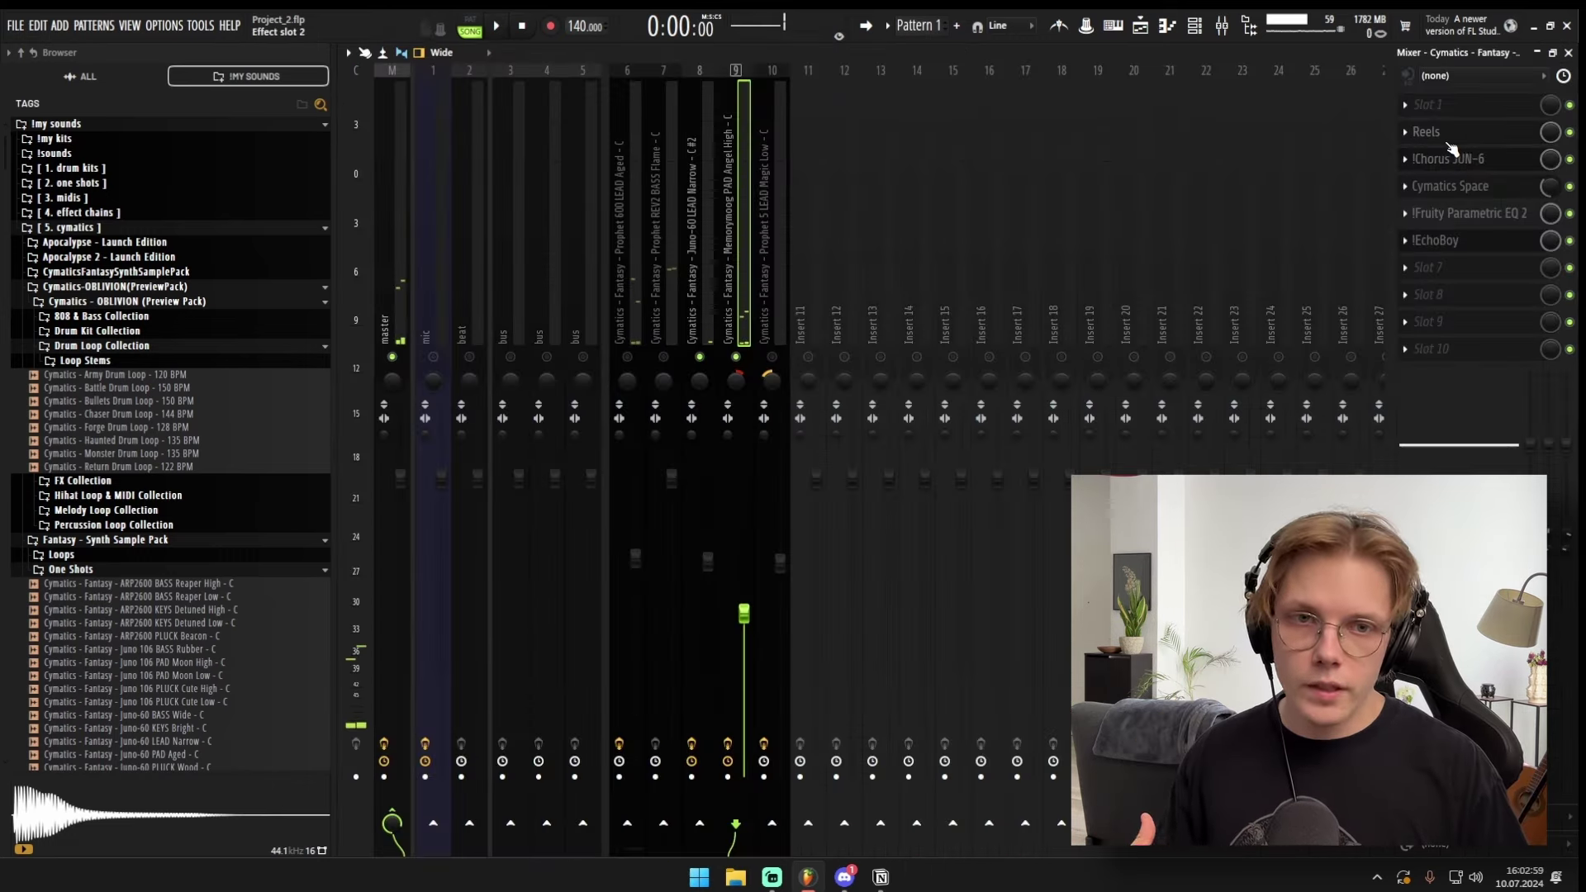
# Check the pad insert's Reels, Chorus JUN-6, Cymatics Space, Parametric EQ 2 and EchoBoy effects in turn.
pyautogui.click(1464, 134)
pyautogui.click(1466, 133)
pyautogui.click(1467, 133)
pyautogui.click(1466, 133)
pyautogui.click(1479, 161)
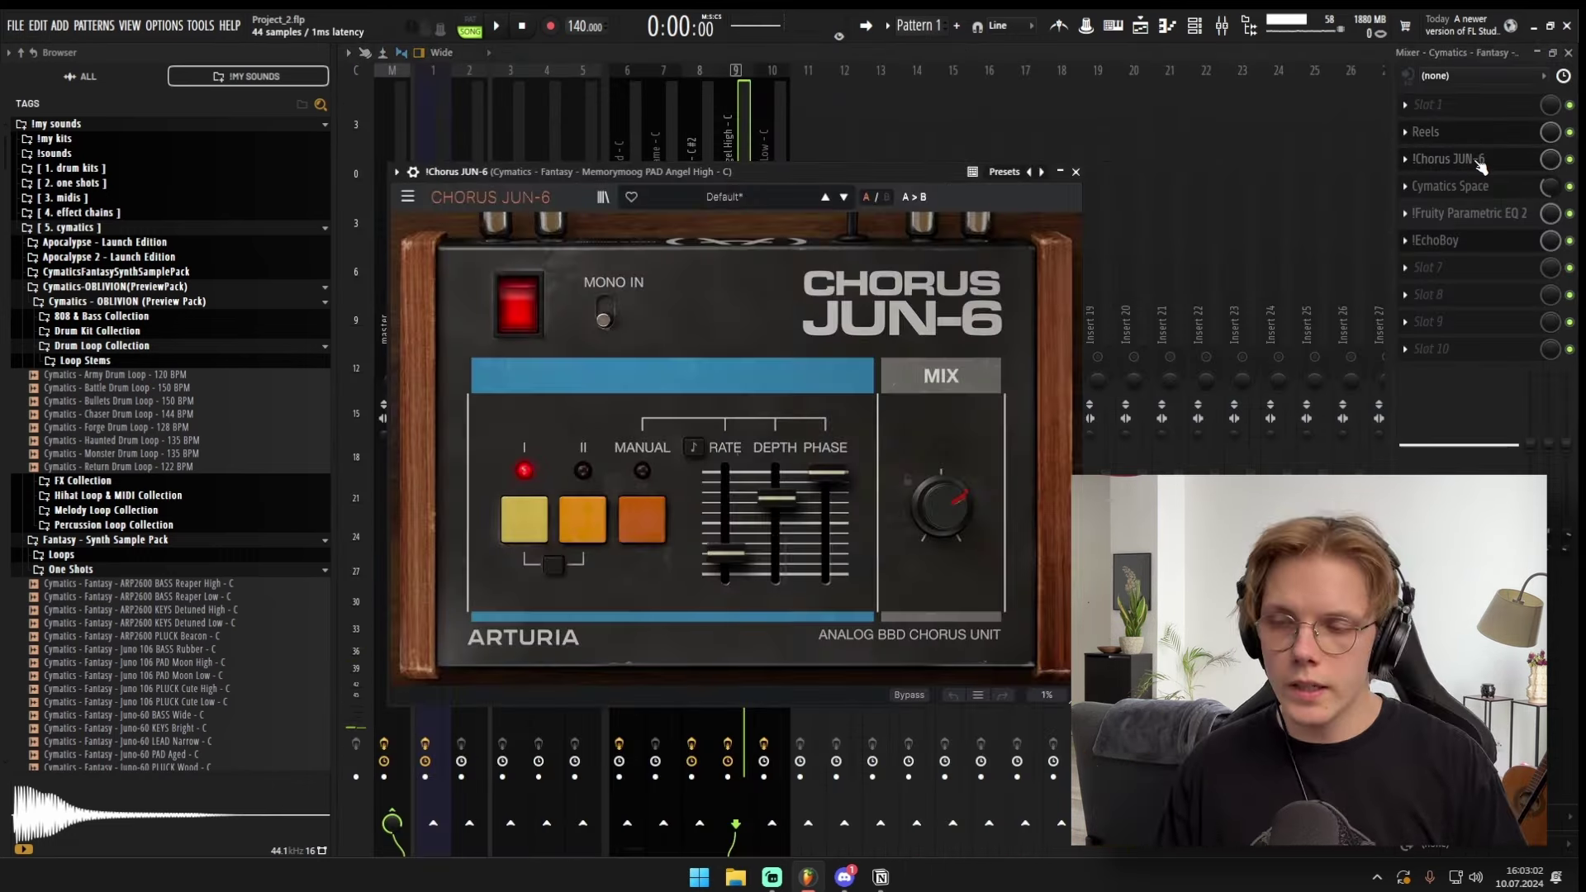
pyautogui.click(1450, 186)
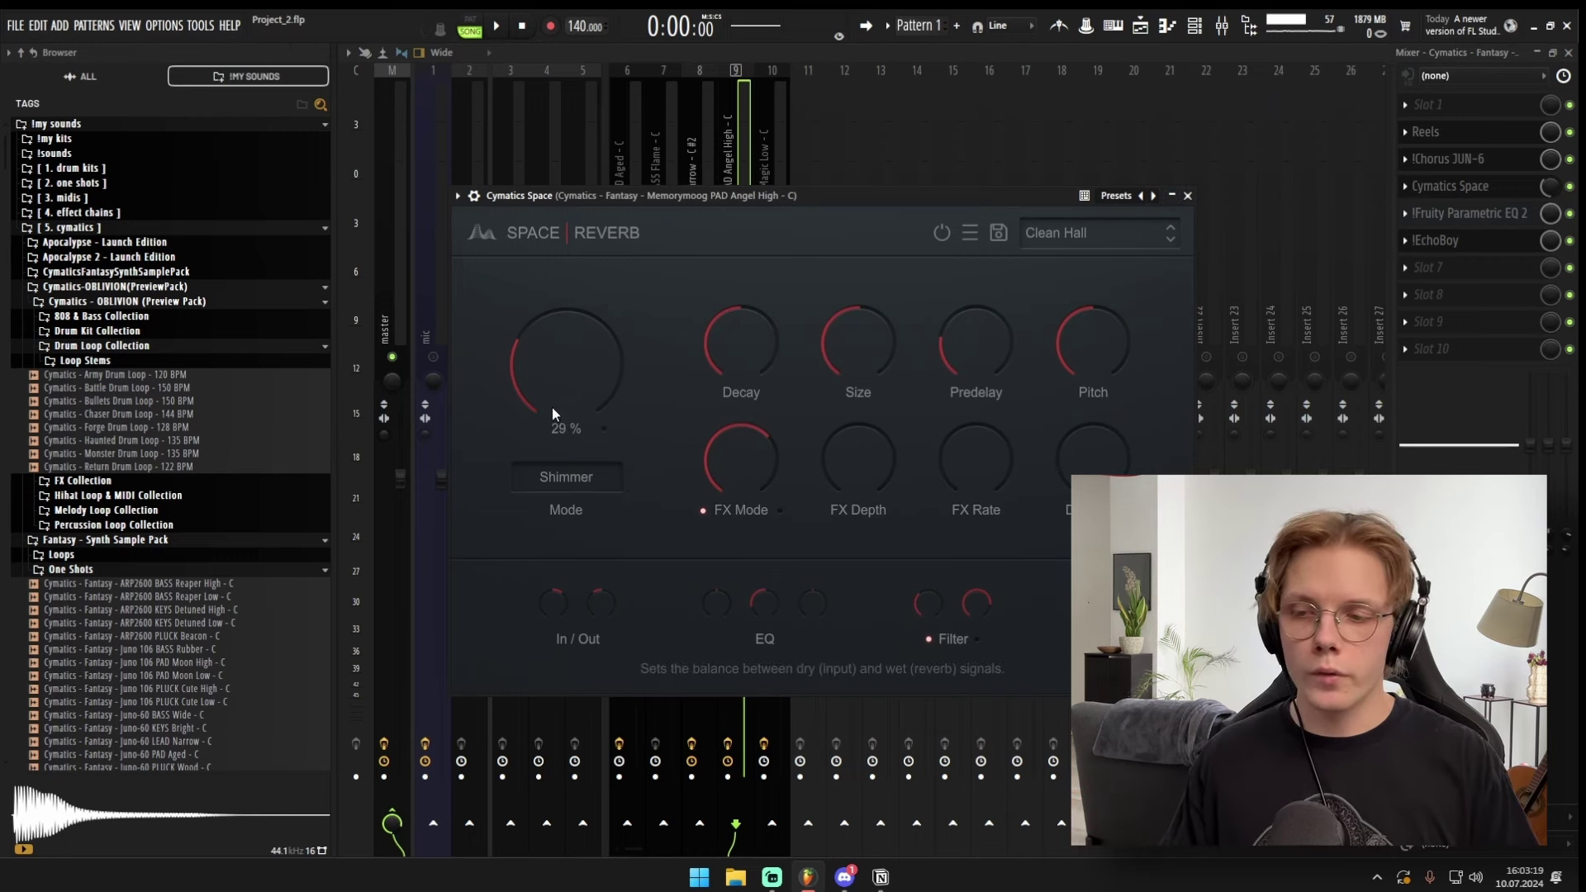
pyautogui.click(1187, 197)
pyautogui.click(1472, 217)
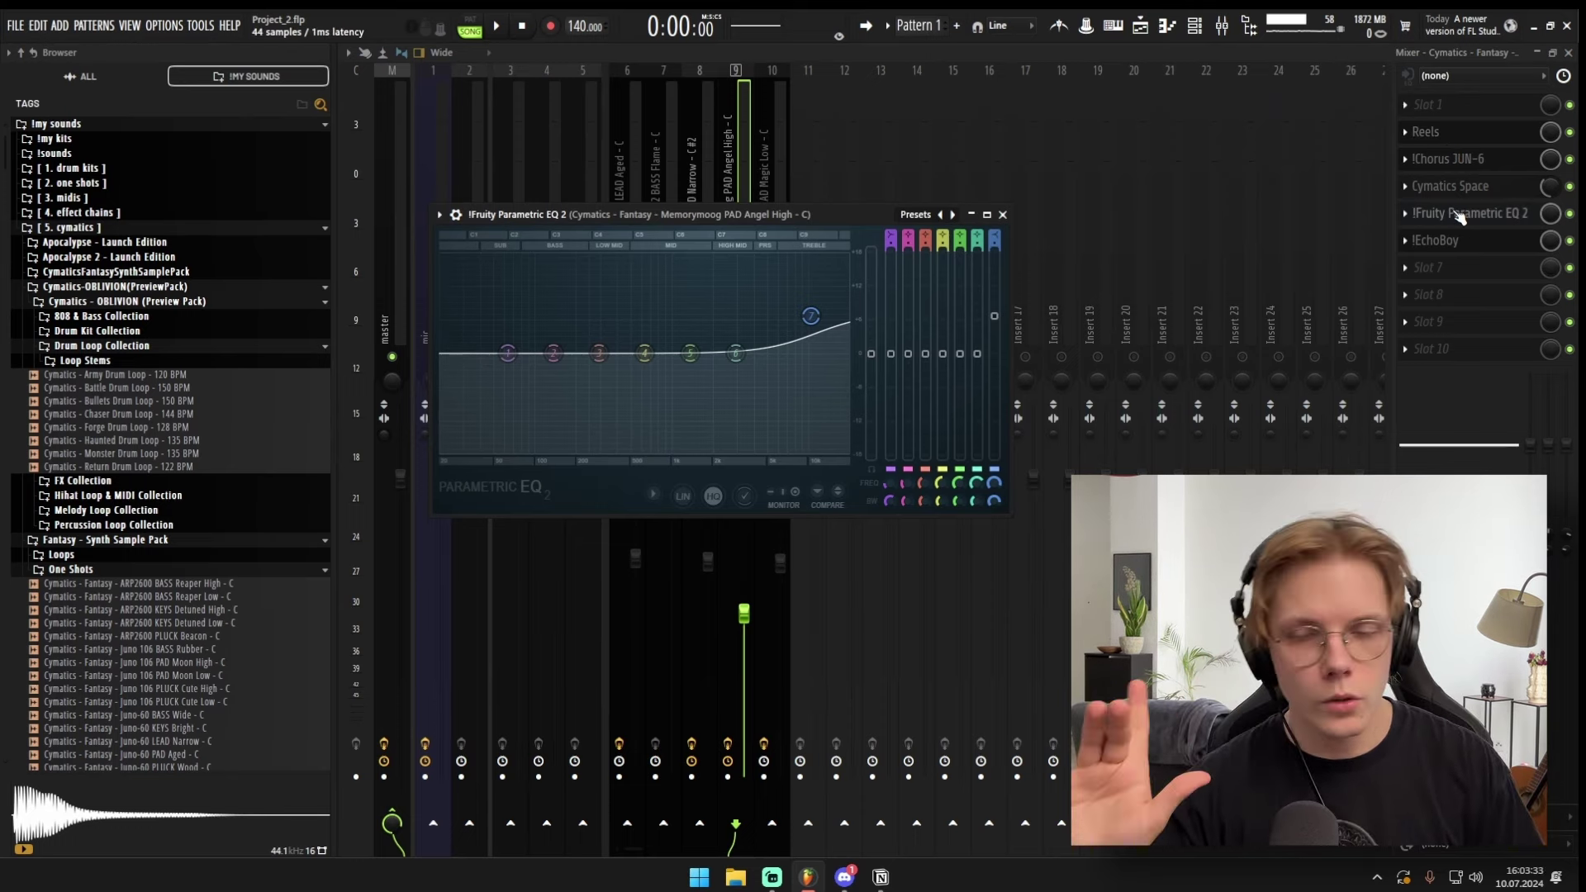
pyautogui.click(1452, 243)
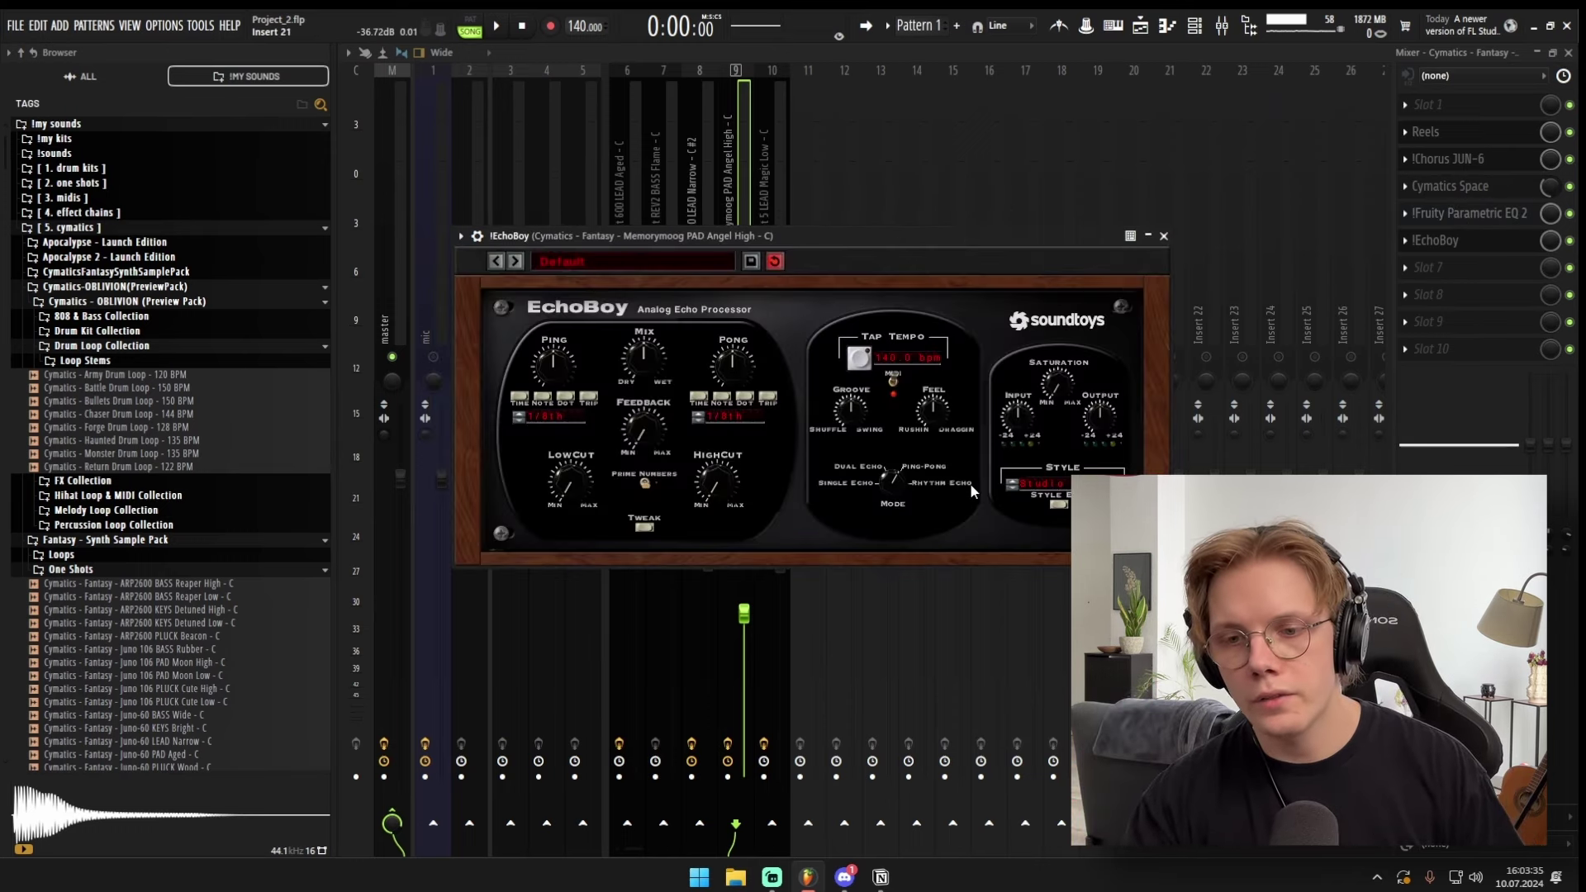
pyautogui.click(732, 163)
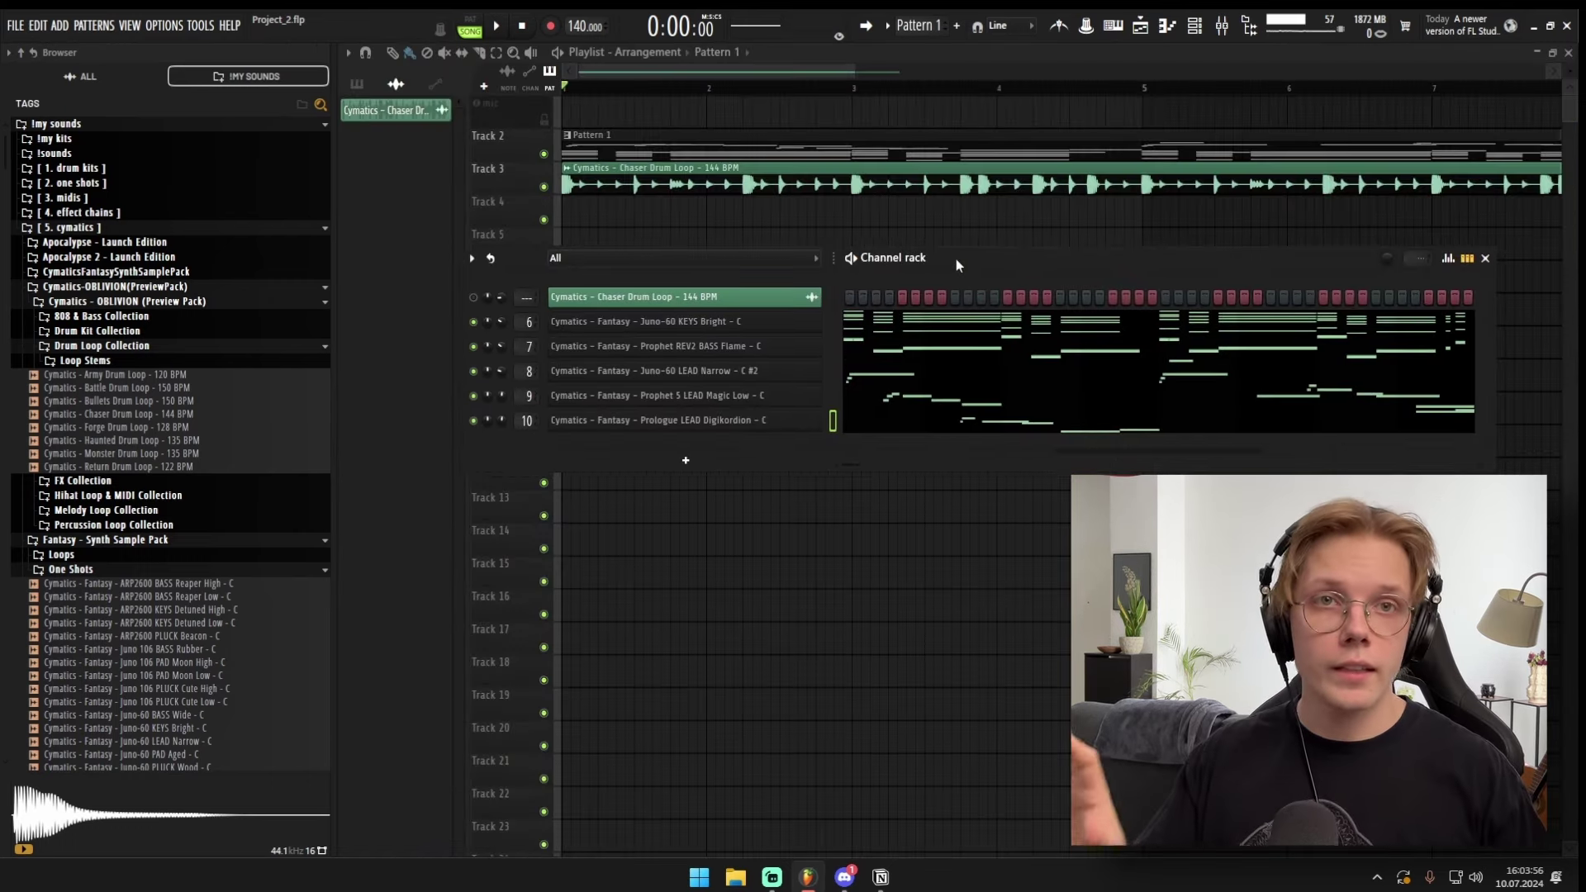
# Swap Fantasy one-shots into channel 10, ending on Oberheim OB-8 PLUCK Bell High.
pyautogui.click(914, 430)
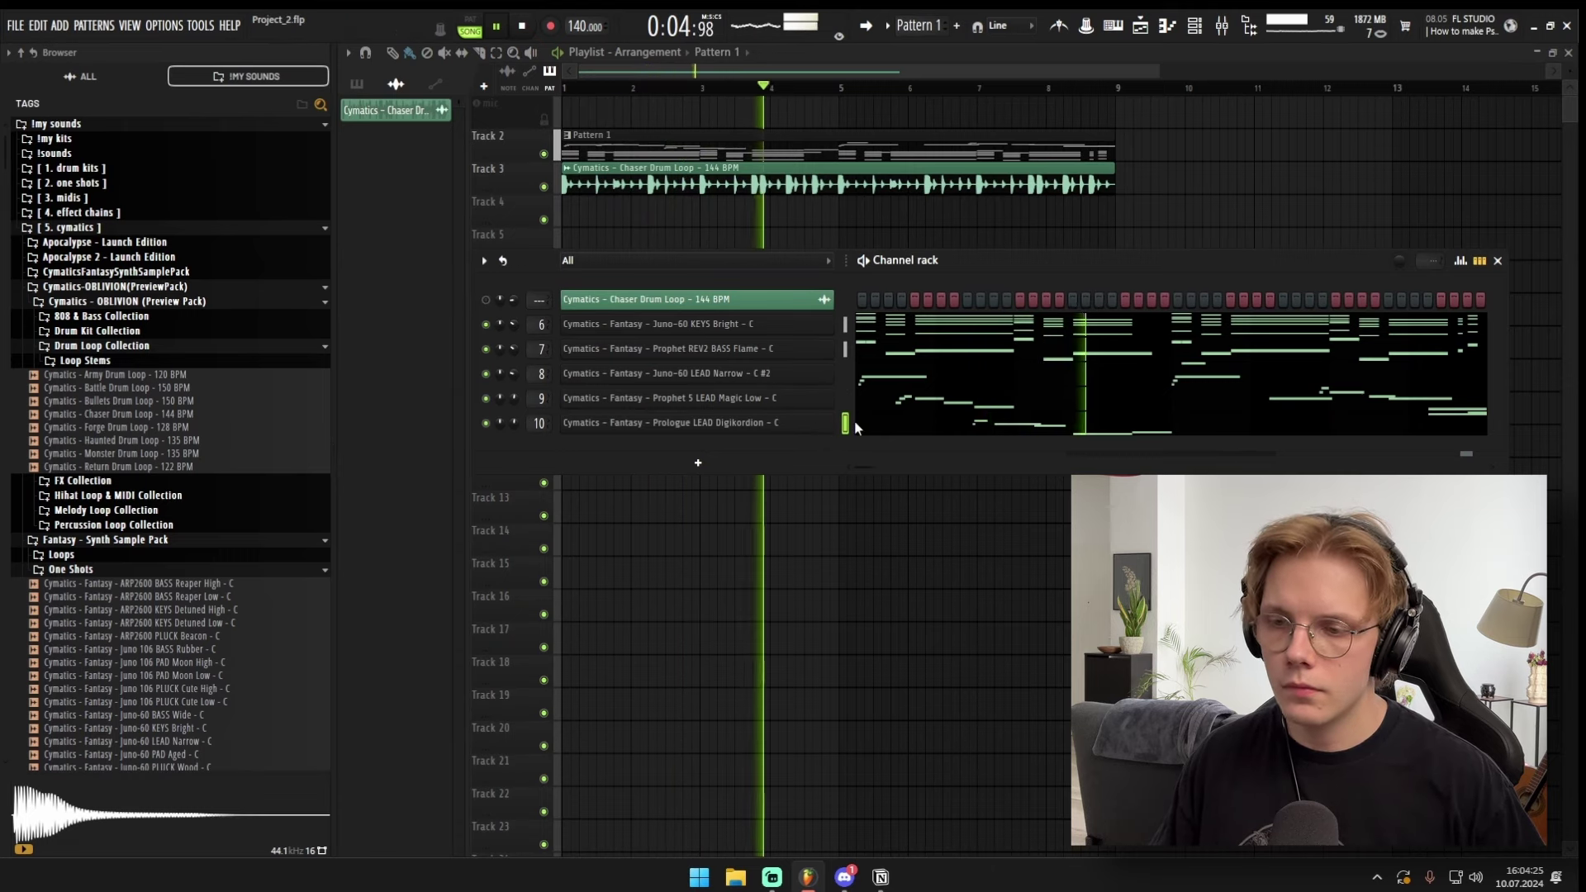
pyautogui.press('space')
pyautogui.scroll(-15, 240, 496)
pyautogui.click(199, 422)
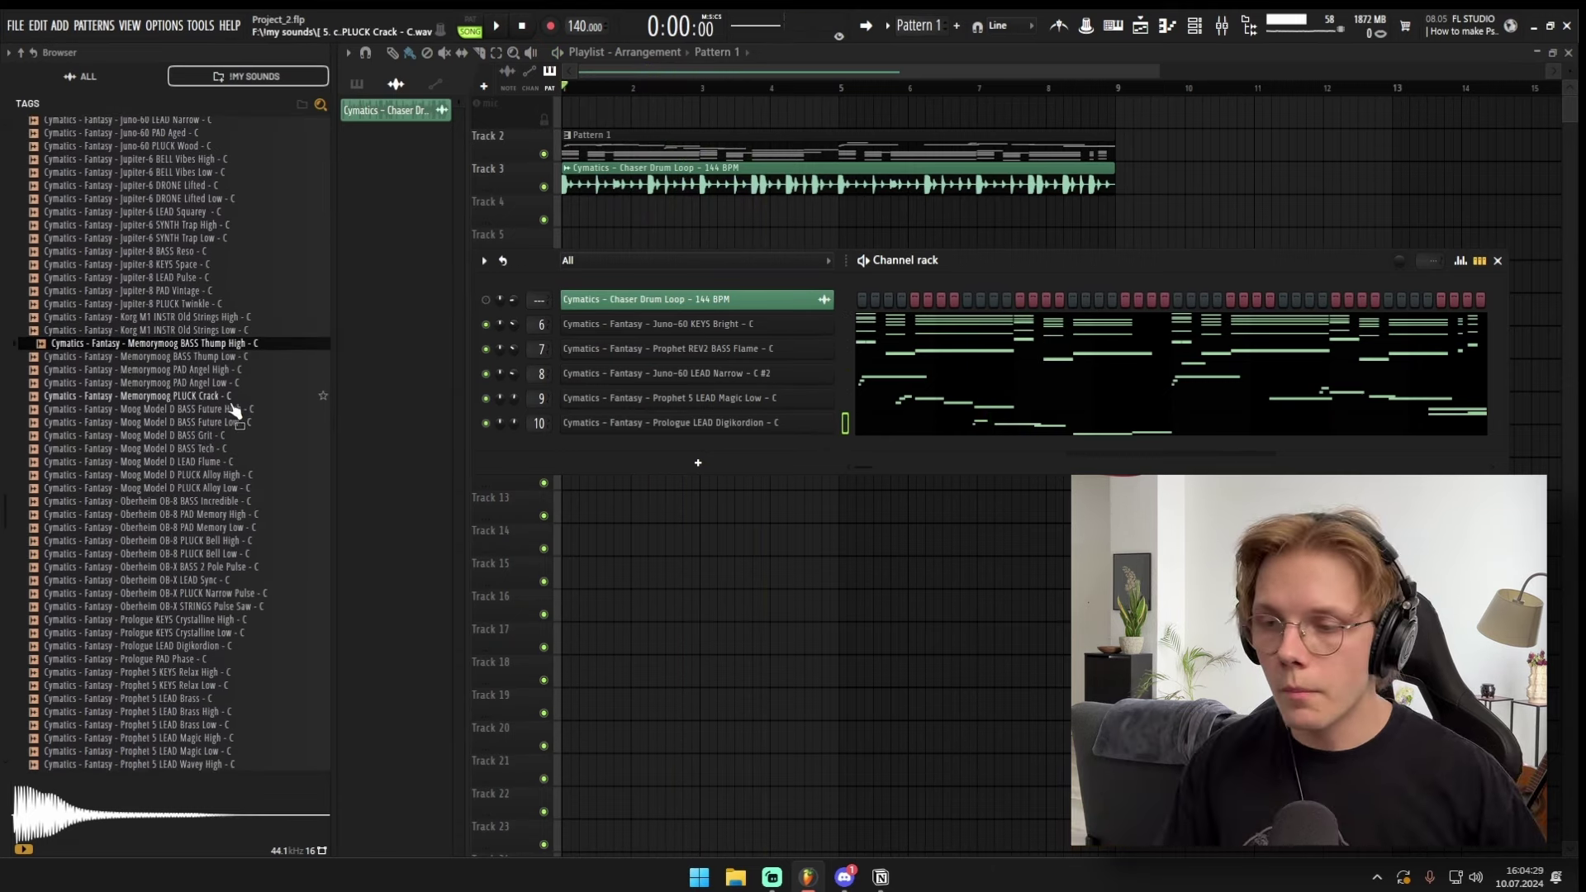
pyautogui.click(237, 370)
pyautogui.click(242, 383)
pyautogui.press('space')
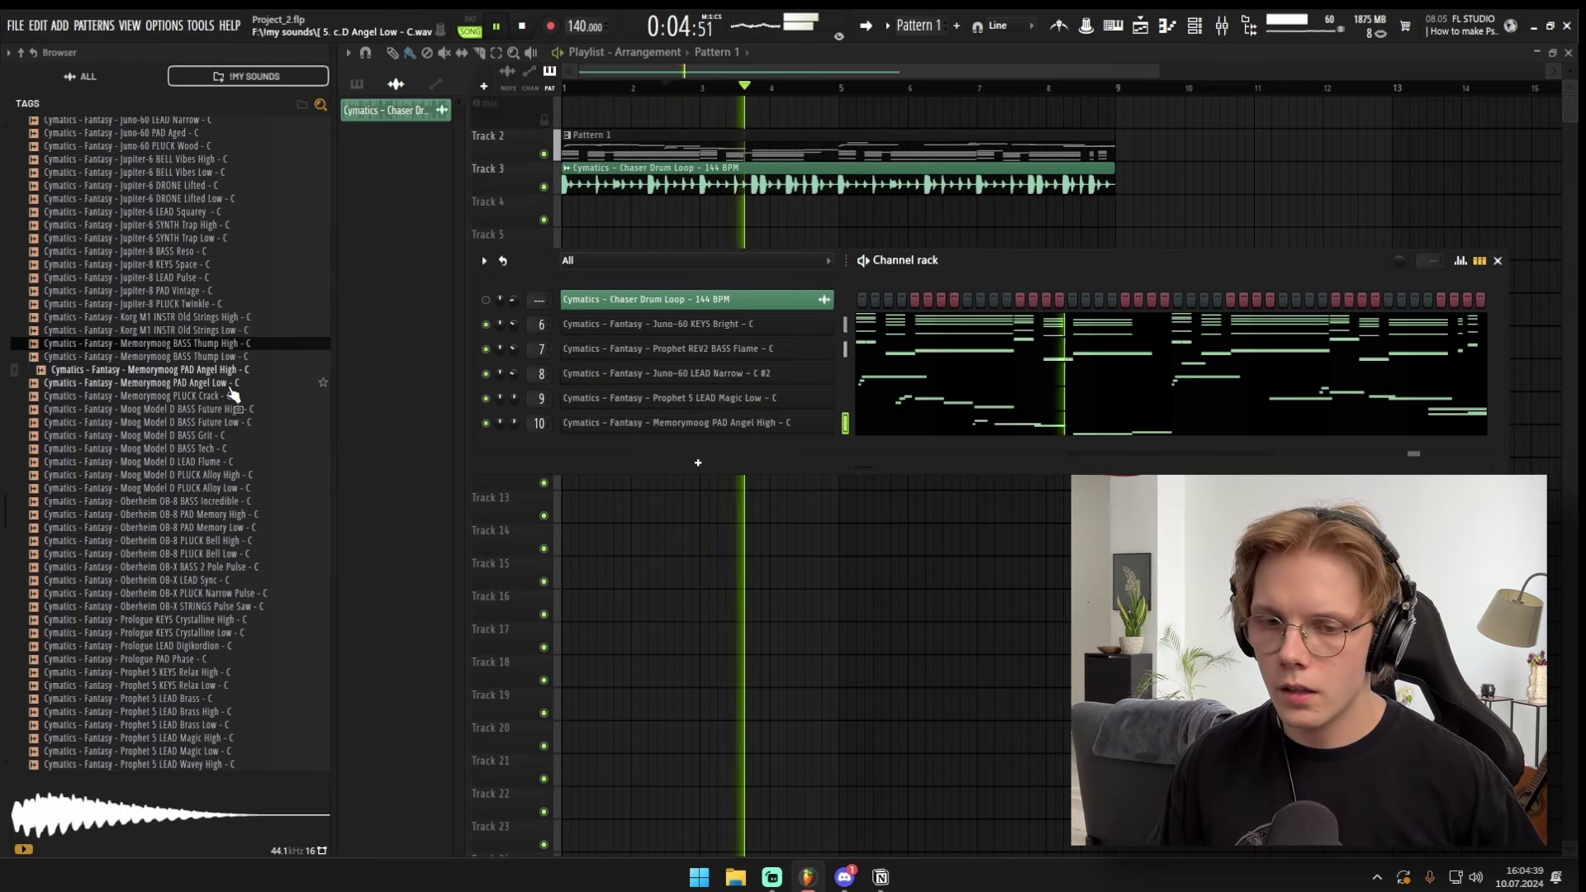
pyautogui.click(233, 385)
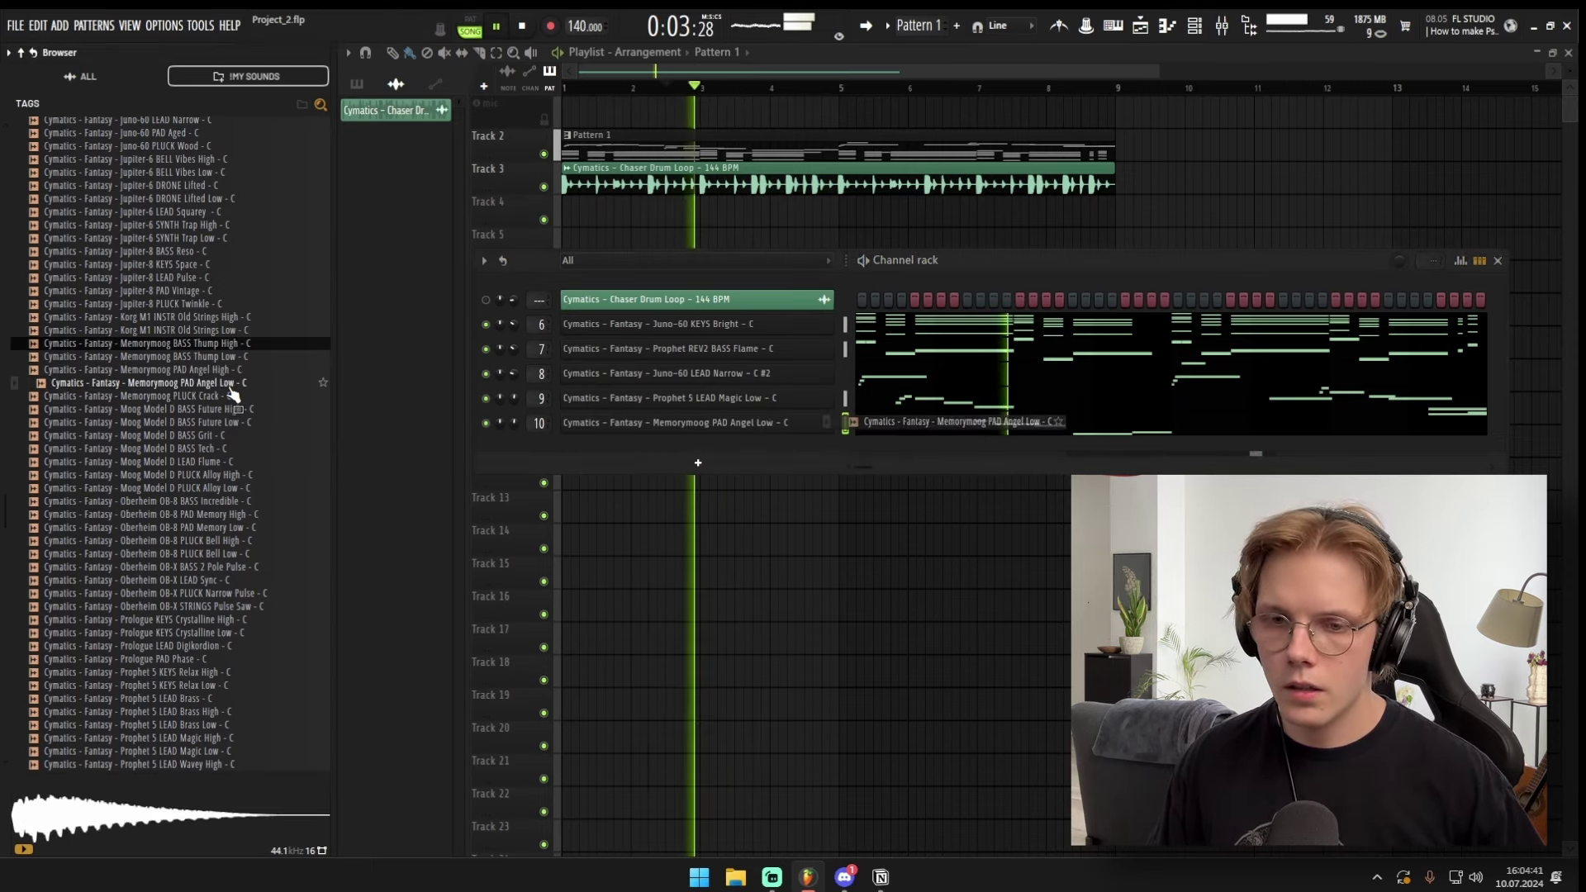
pyautogui.click(245, 423)
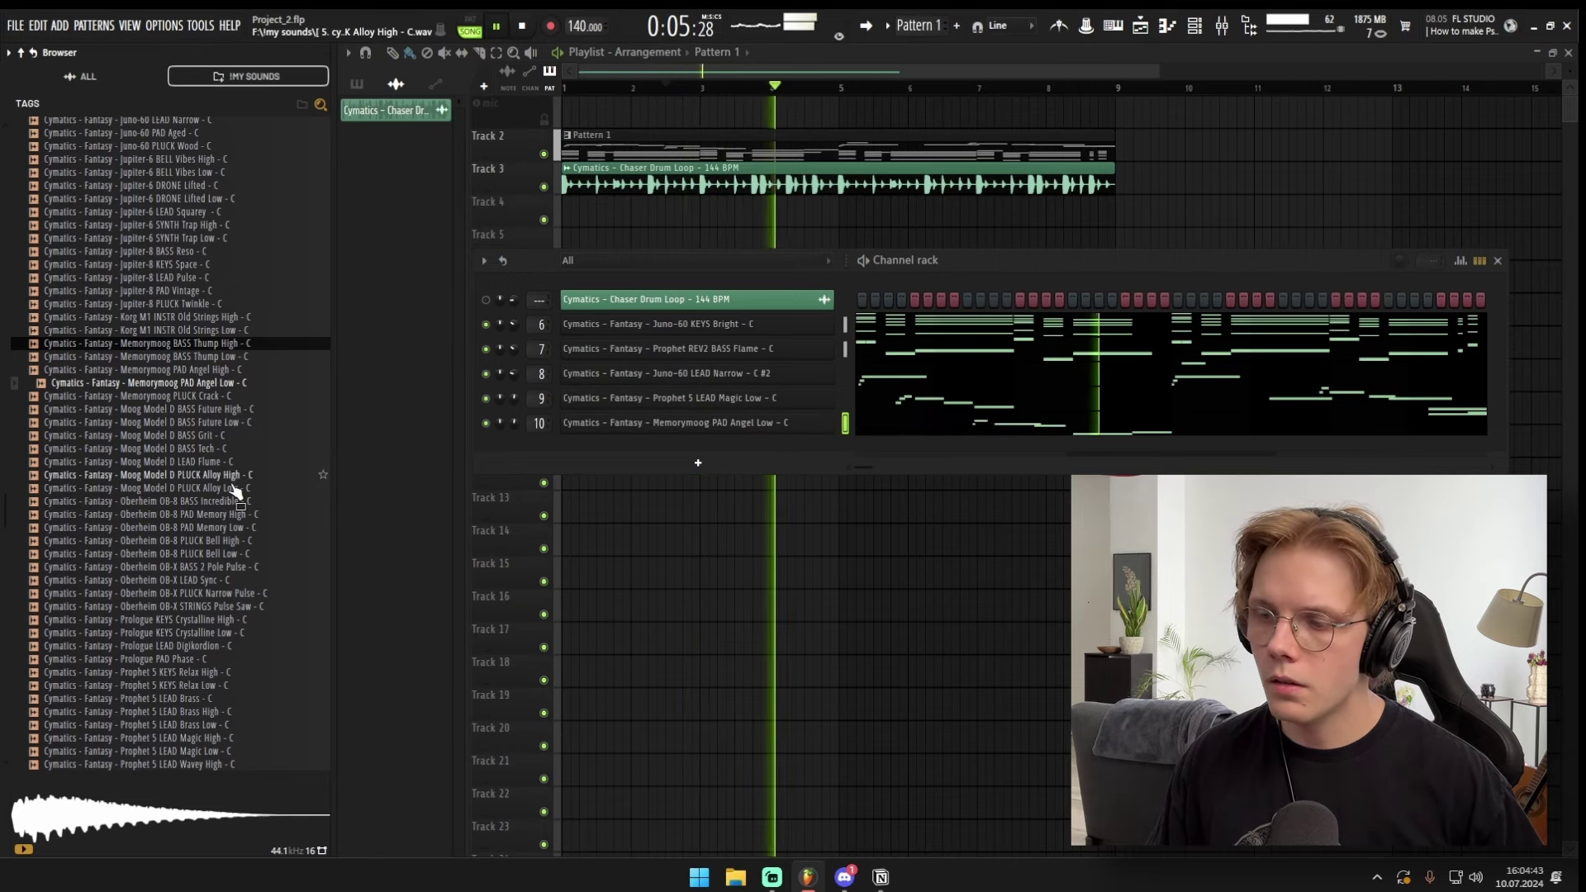
pyautogui.click(238, 543)
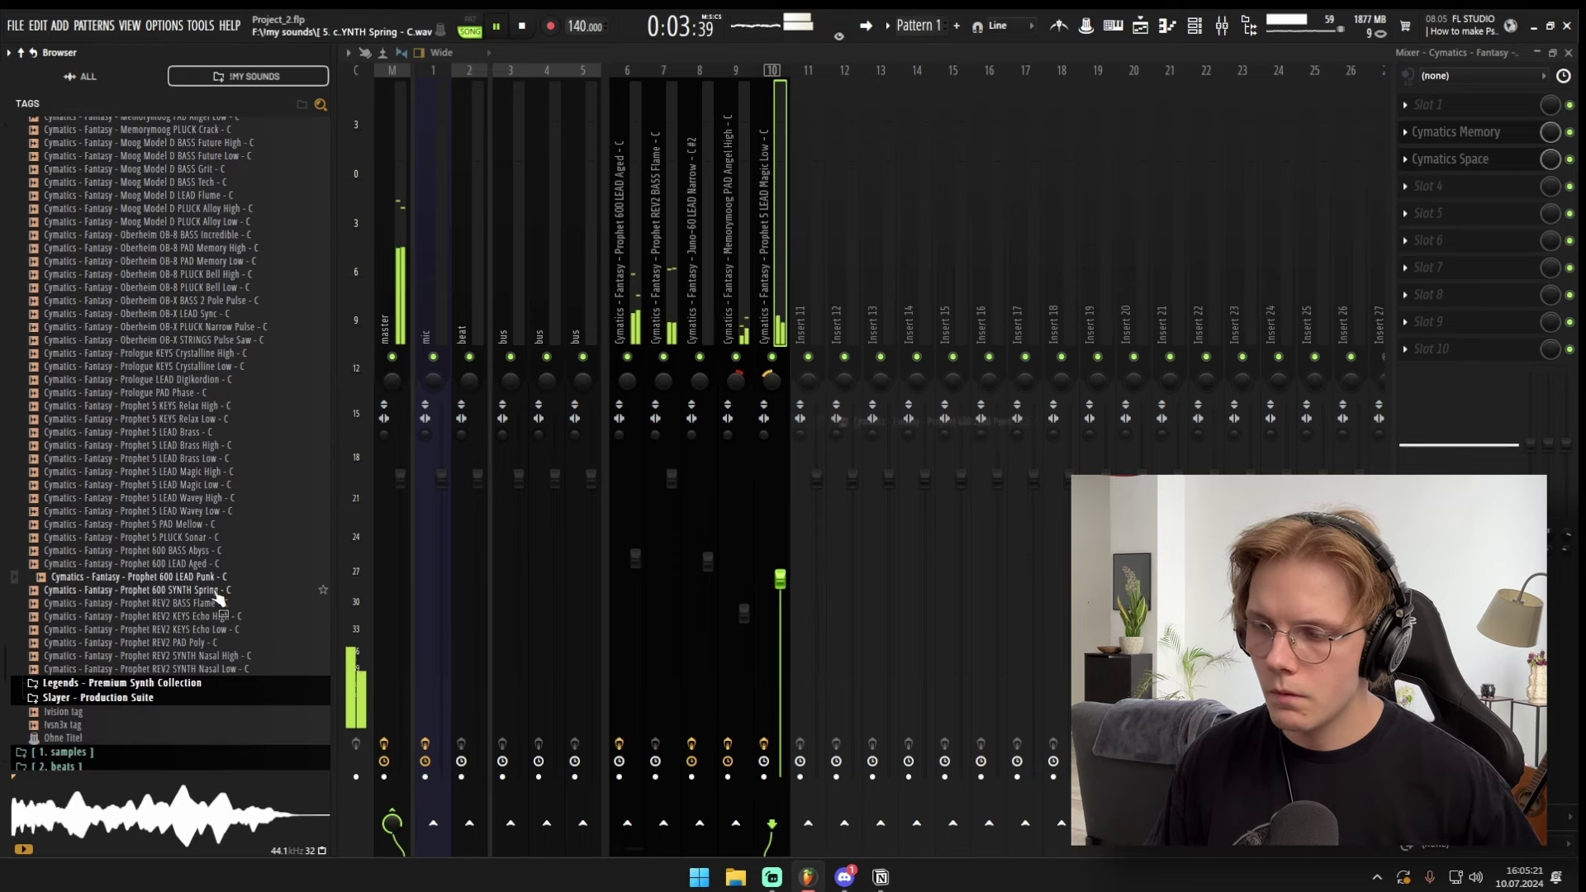
# Lower insert 10's volume to about 55% and play the arrangement.
pyautogui.moveTo(780, 578); pyautogui.dragTo(780, 611)
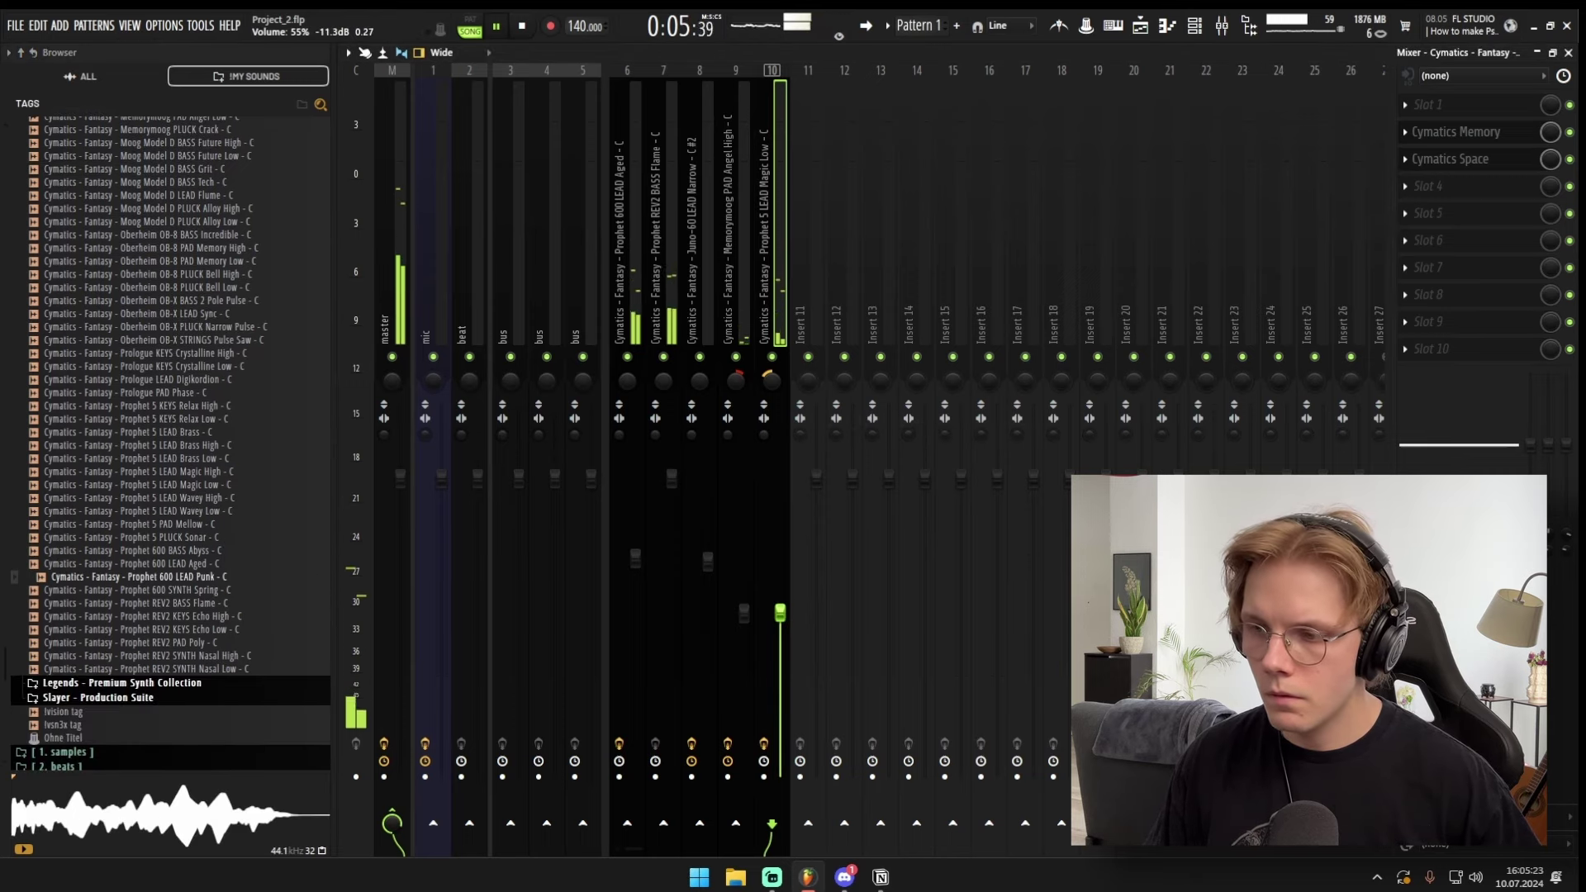
pyautogui.press('space')
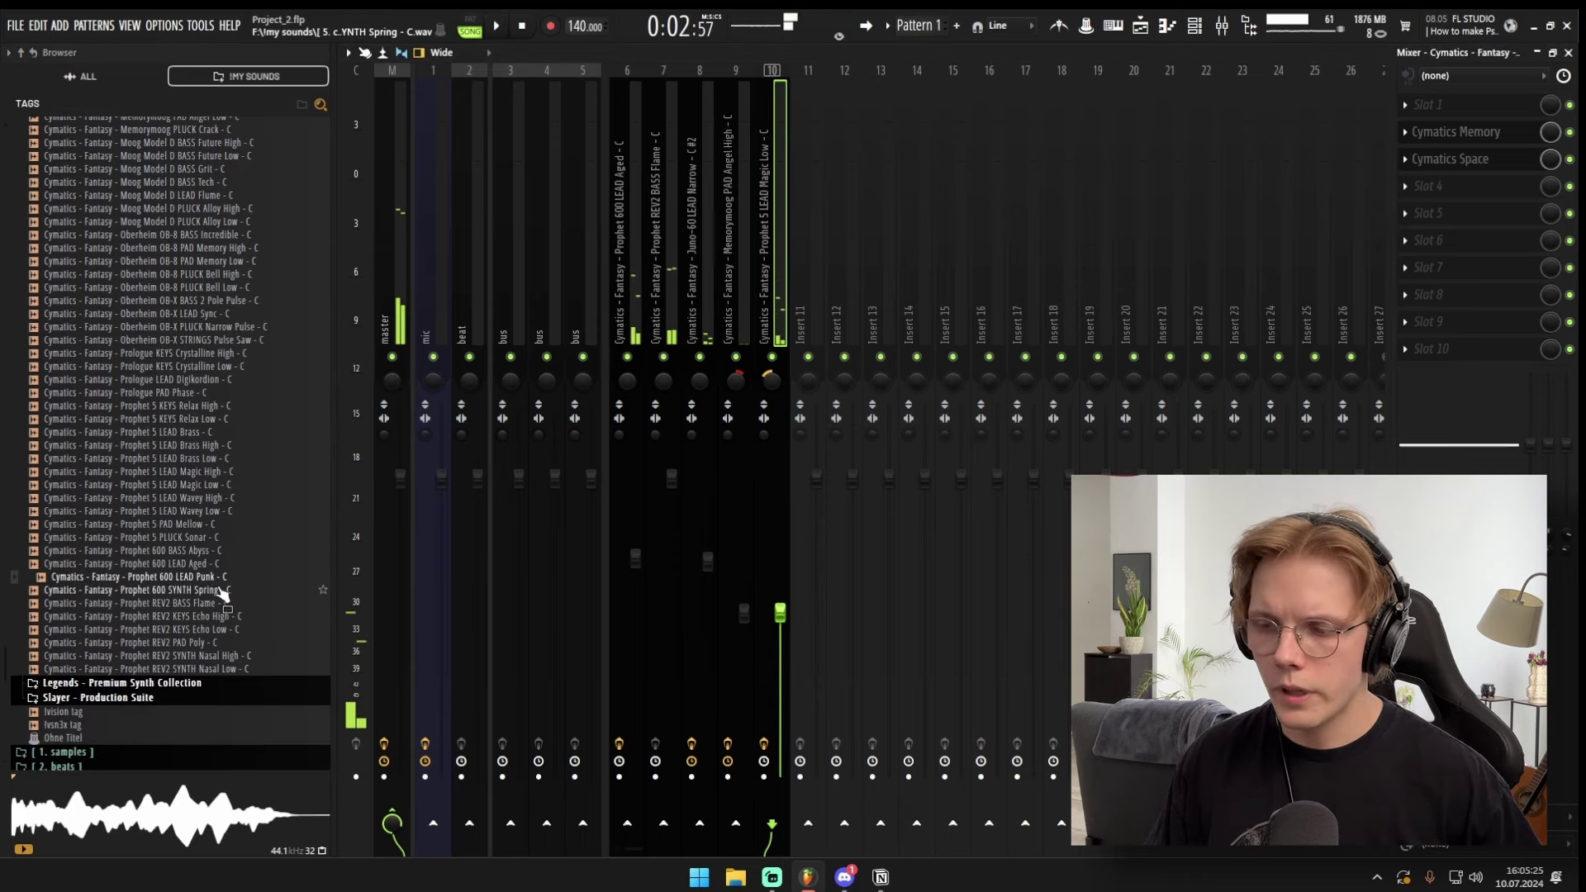
pyautogui.press('F9')
pyautogui.press('space')
# Open the Prophet 600 LEAD Aged piano roll and add a C6 note at bar 1.
pyautogui.press('F6')
pyautogui.click(901, 432)
pyautogui.press('space')
pyautogui.scroll(3, 905, 364)
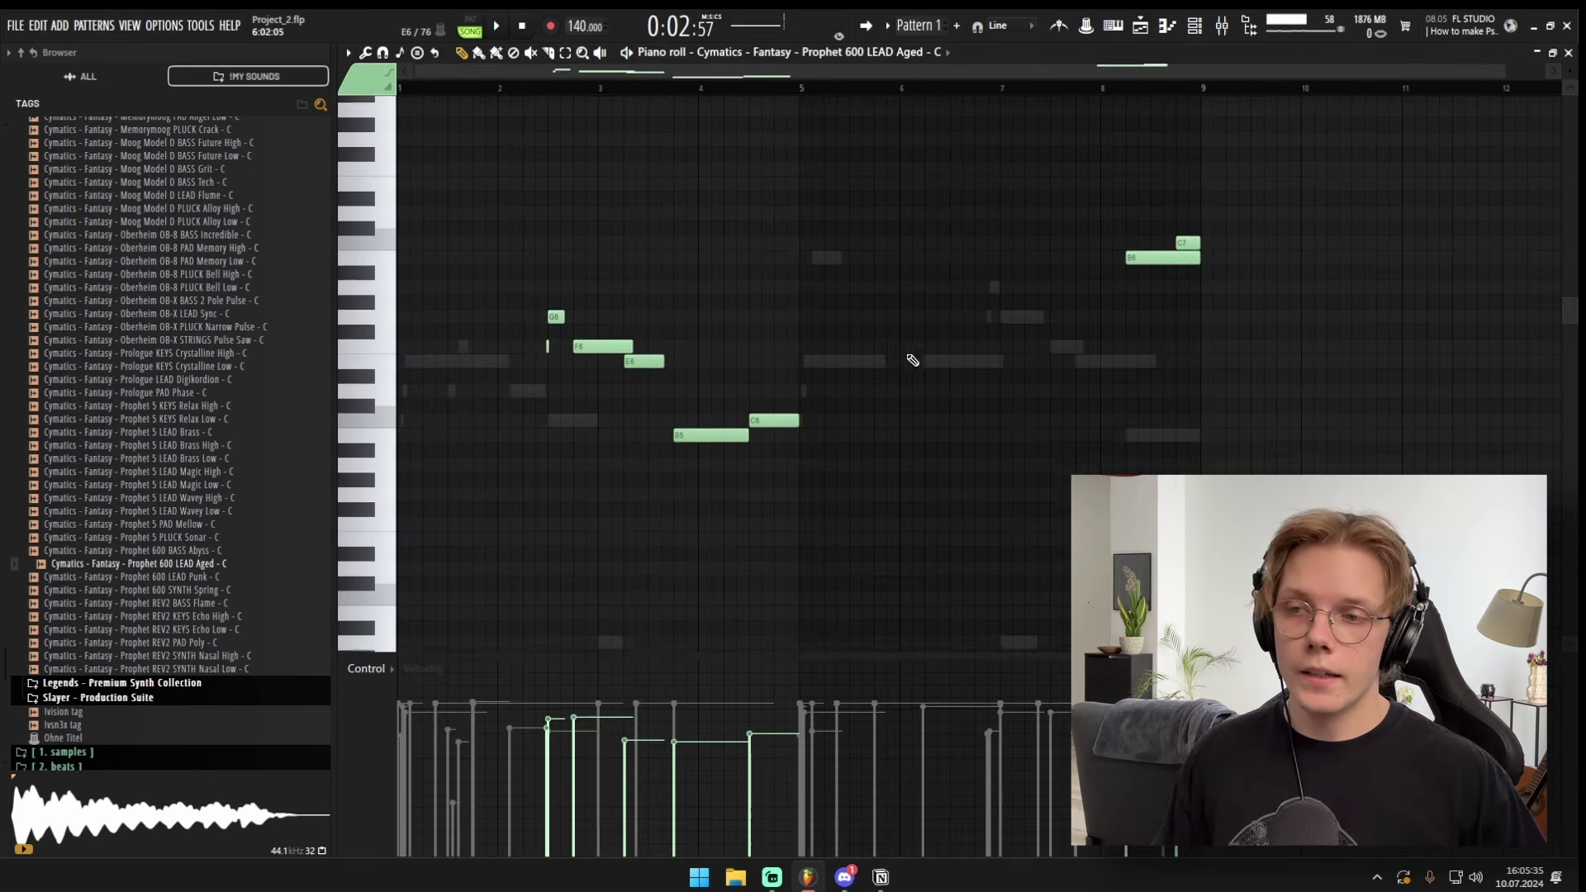
pyautogui.scroll(-1, 715, 358)
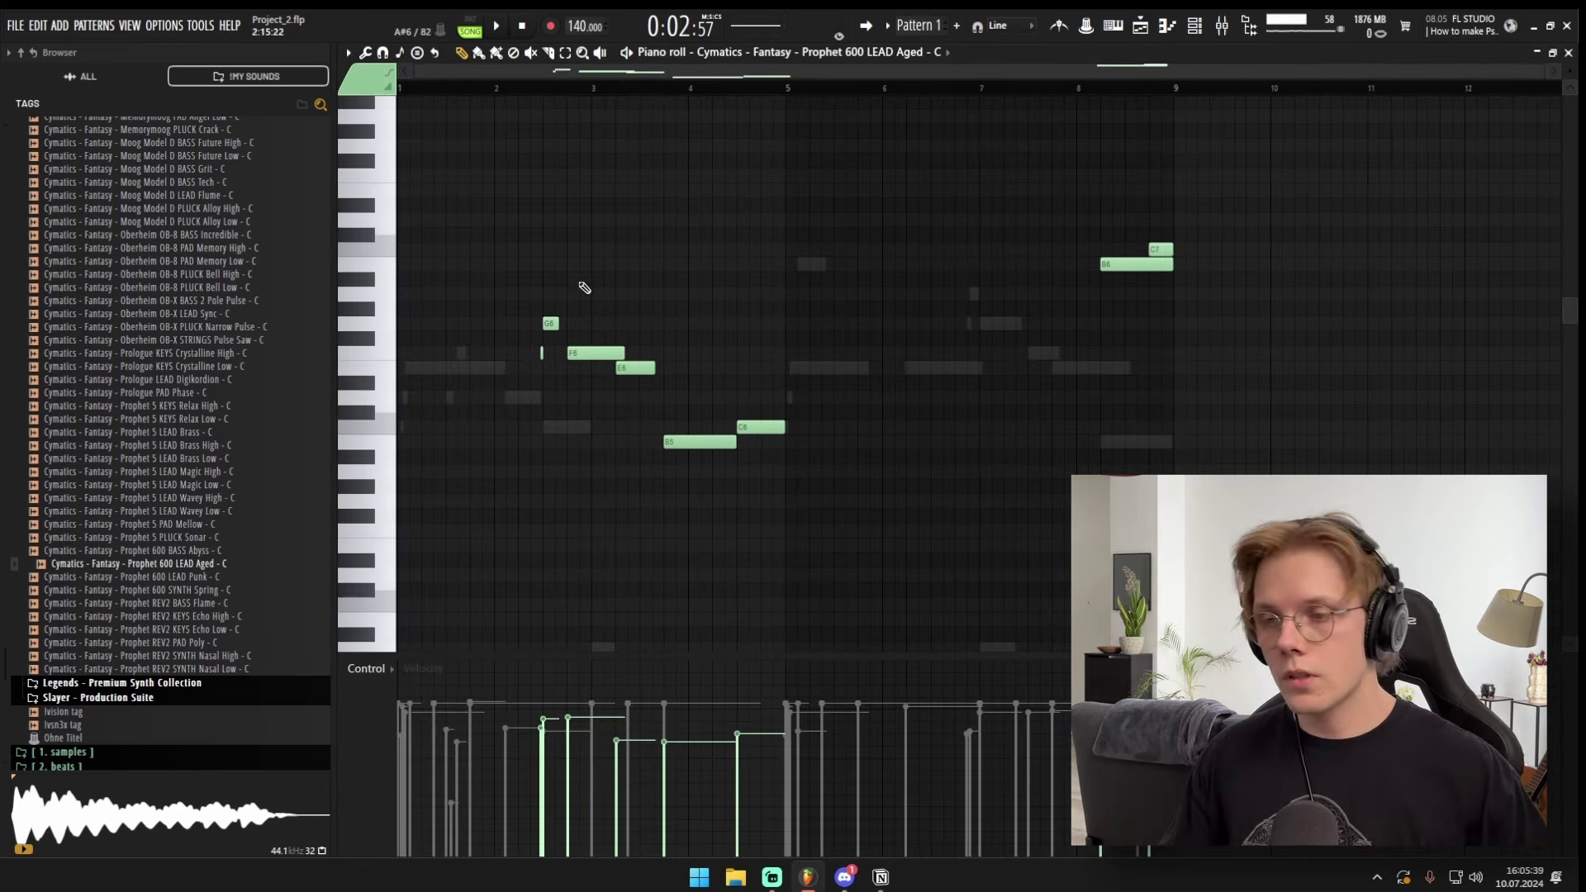
pyautogui.scroll(6, 524, 248)
pyautogui.click(569, 246)
pyautogui.click(514, 245)
pyautogui.hotkey('ctrl', 'Down')
# Add an overlapping E6 slide note, raise it to C7, stretch the slide and play it back.
pyautogui.click(625, 367)
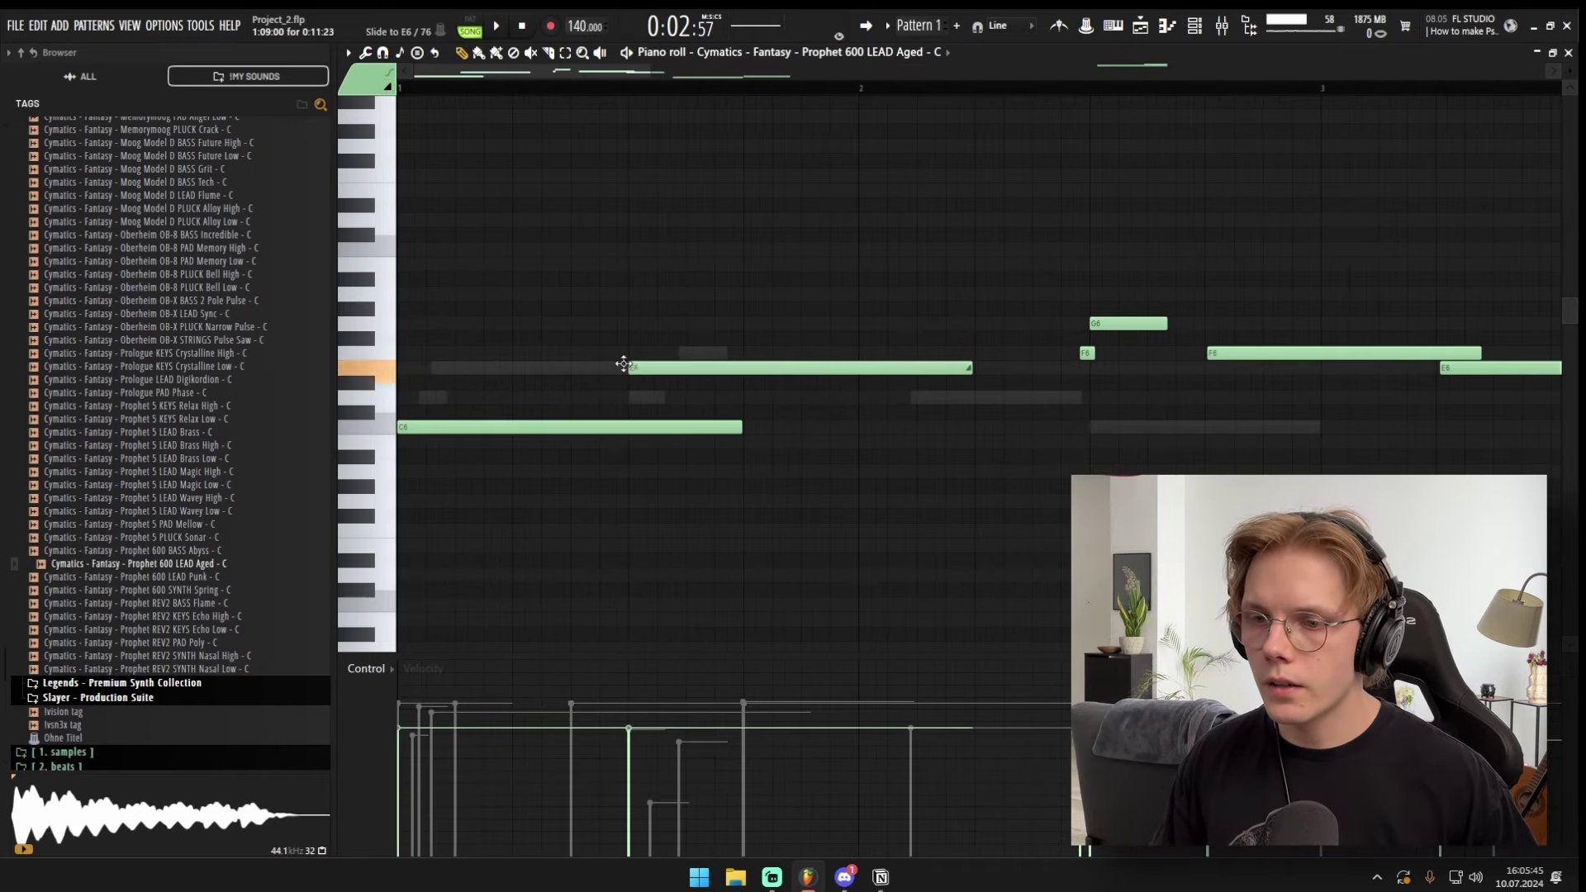
pyautogui.moveTo(756, 370); pyautogui.dragTo(768, 389)
pyautogui.press('space')
pyautogui.press('space')
pyautogui.press('space')
pyautogui.scroll(-2, 692, 372)
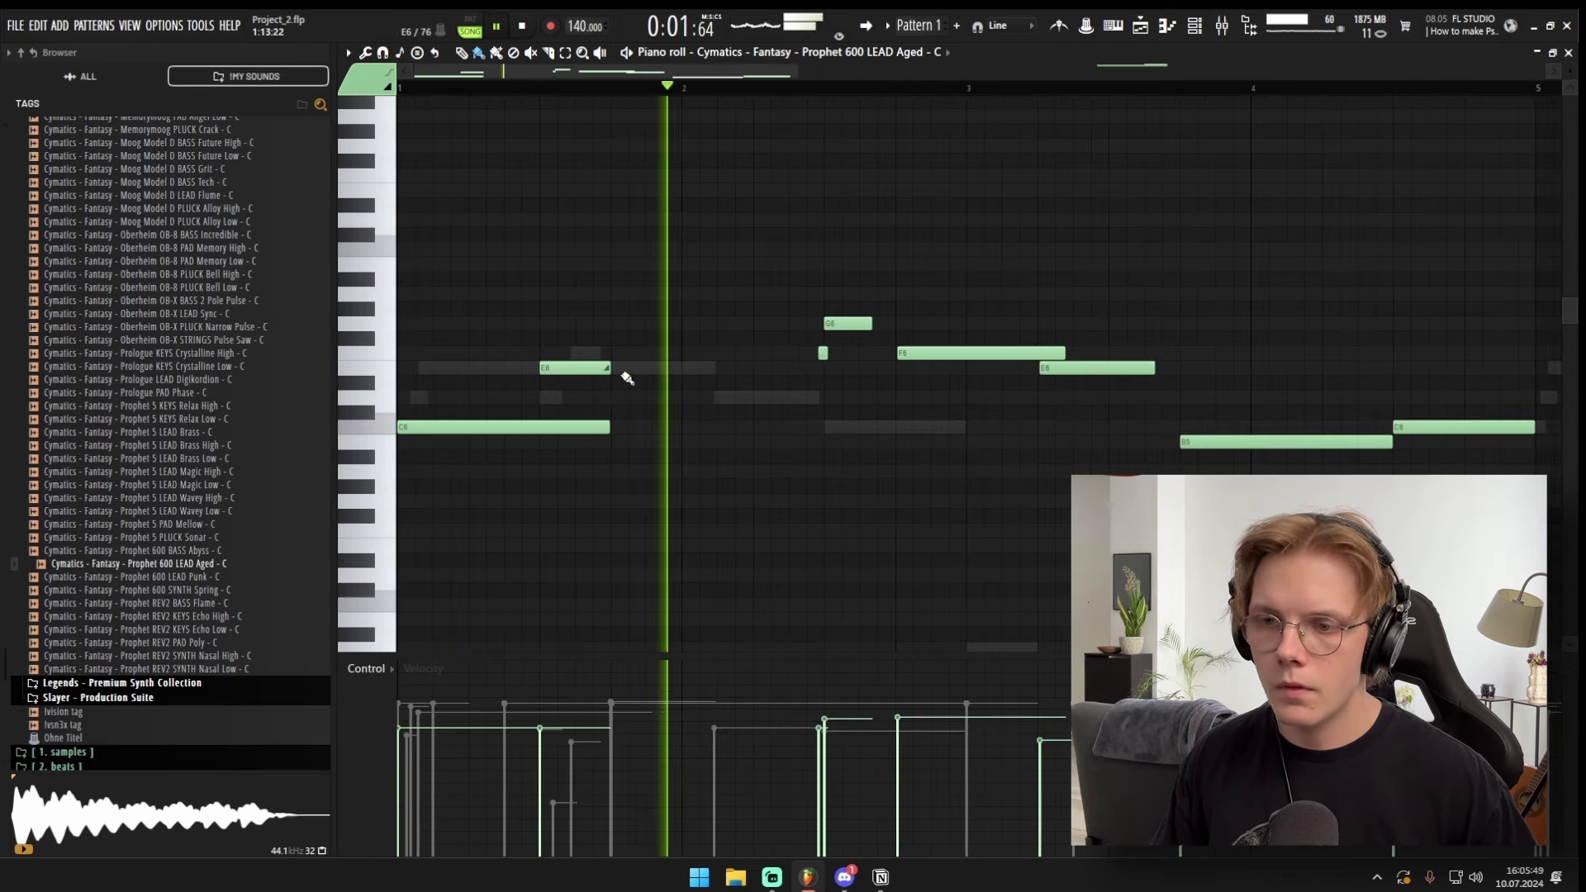
pyautogui.press('space')
pyautogui.moveTo(603, 368); pyautogui.dragTo(592, 239)
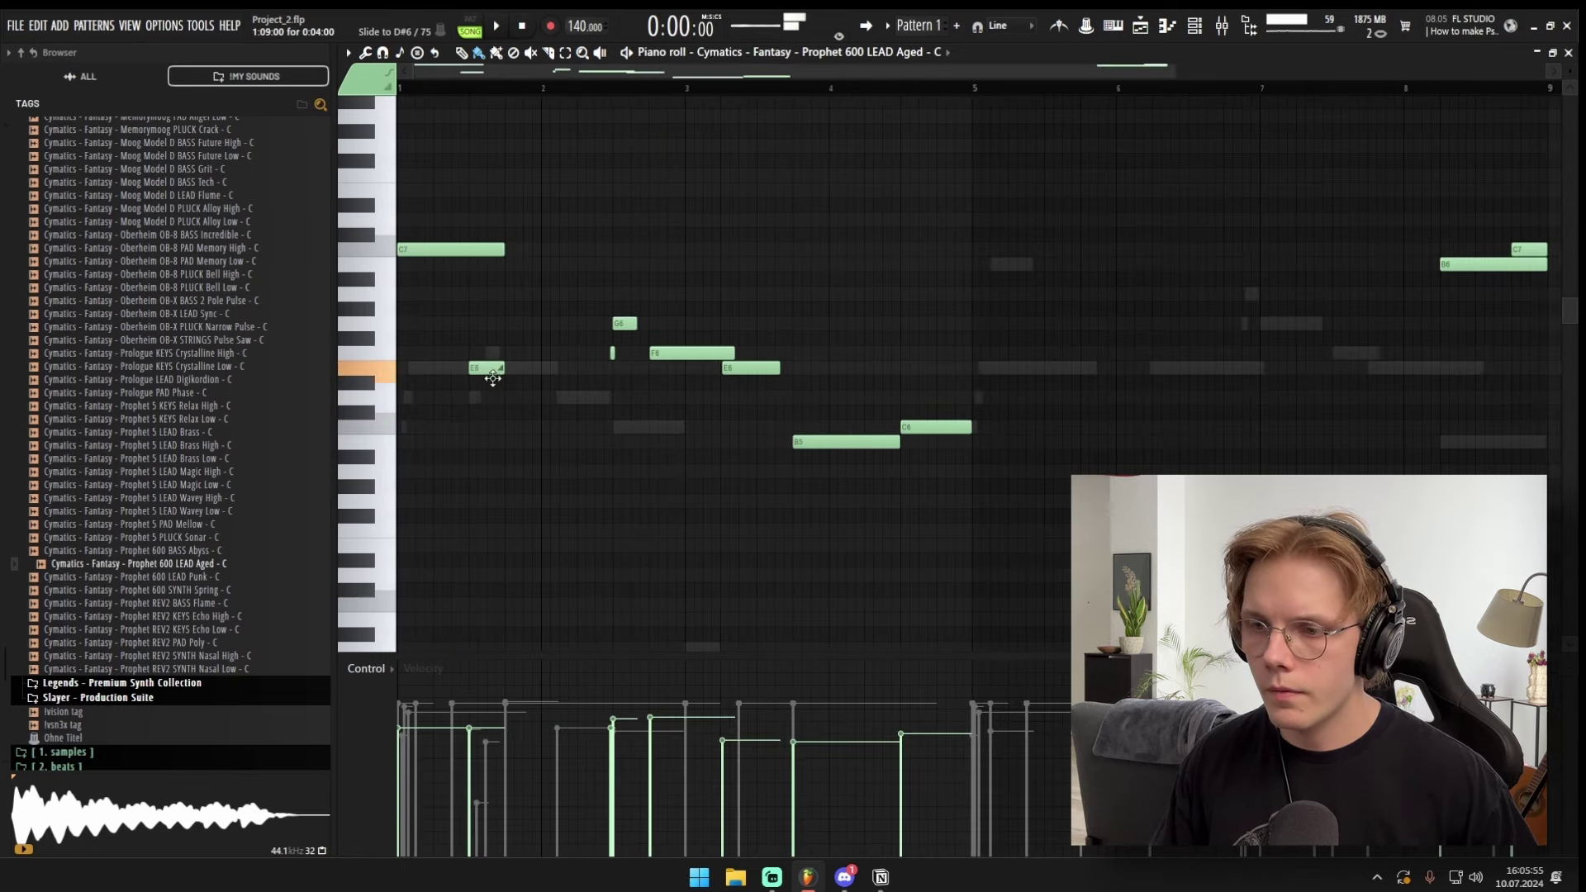
pyautogui.press('space')
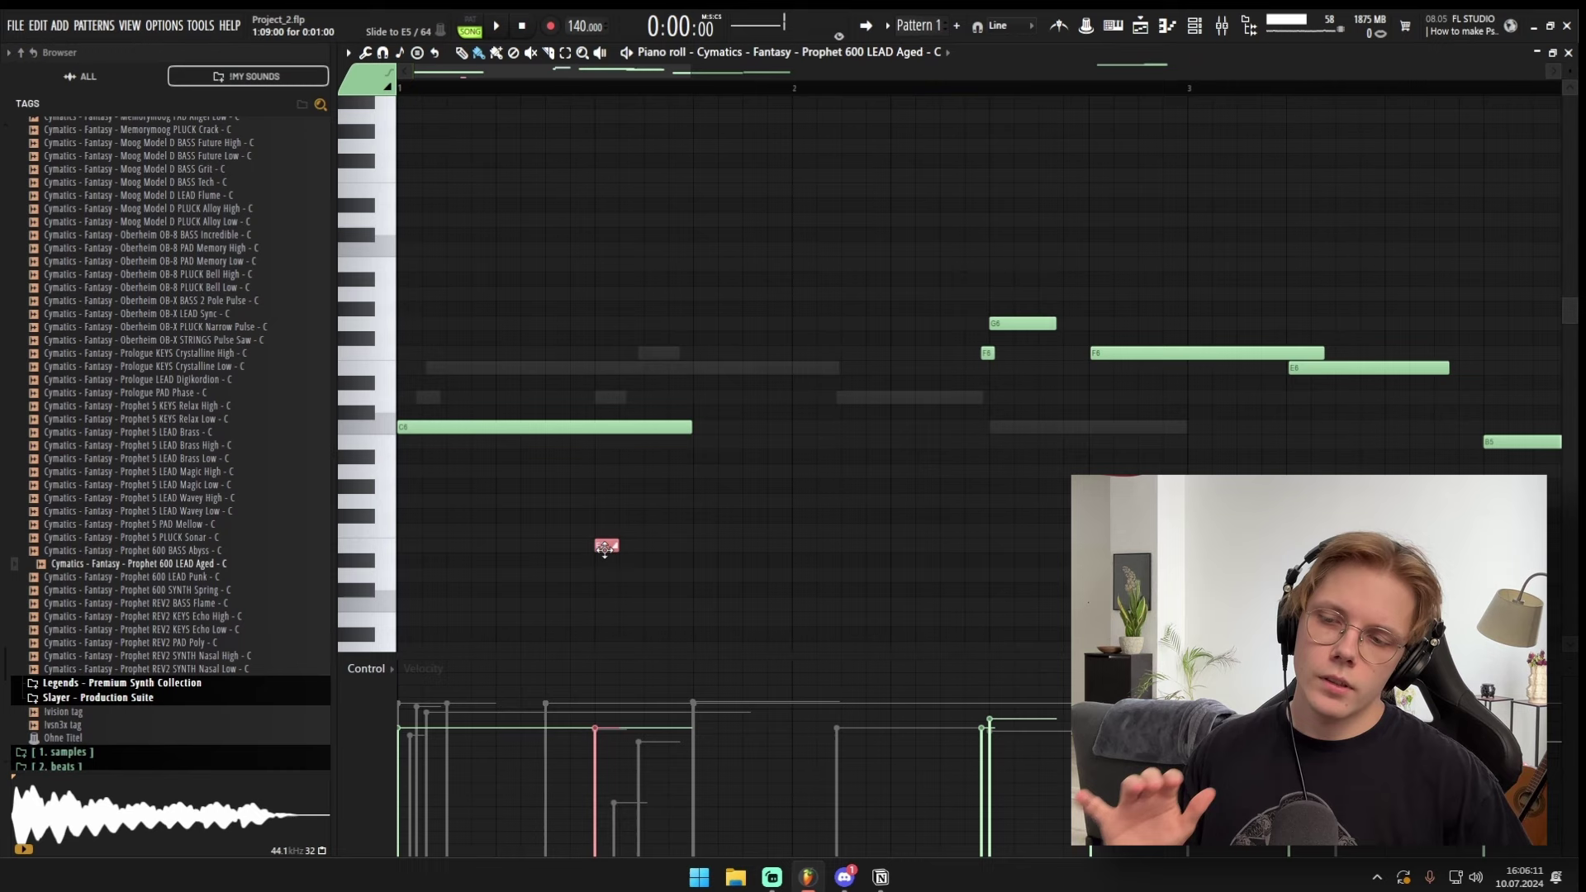
pyautogui.moveTo(606, 543); pyautogui.dragTo(680, 547)
pyautogui.press('space')
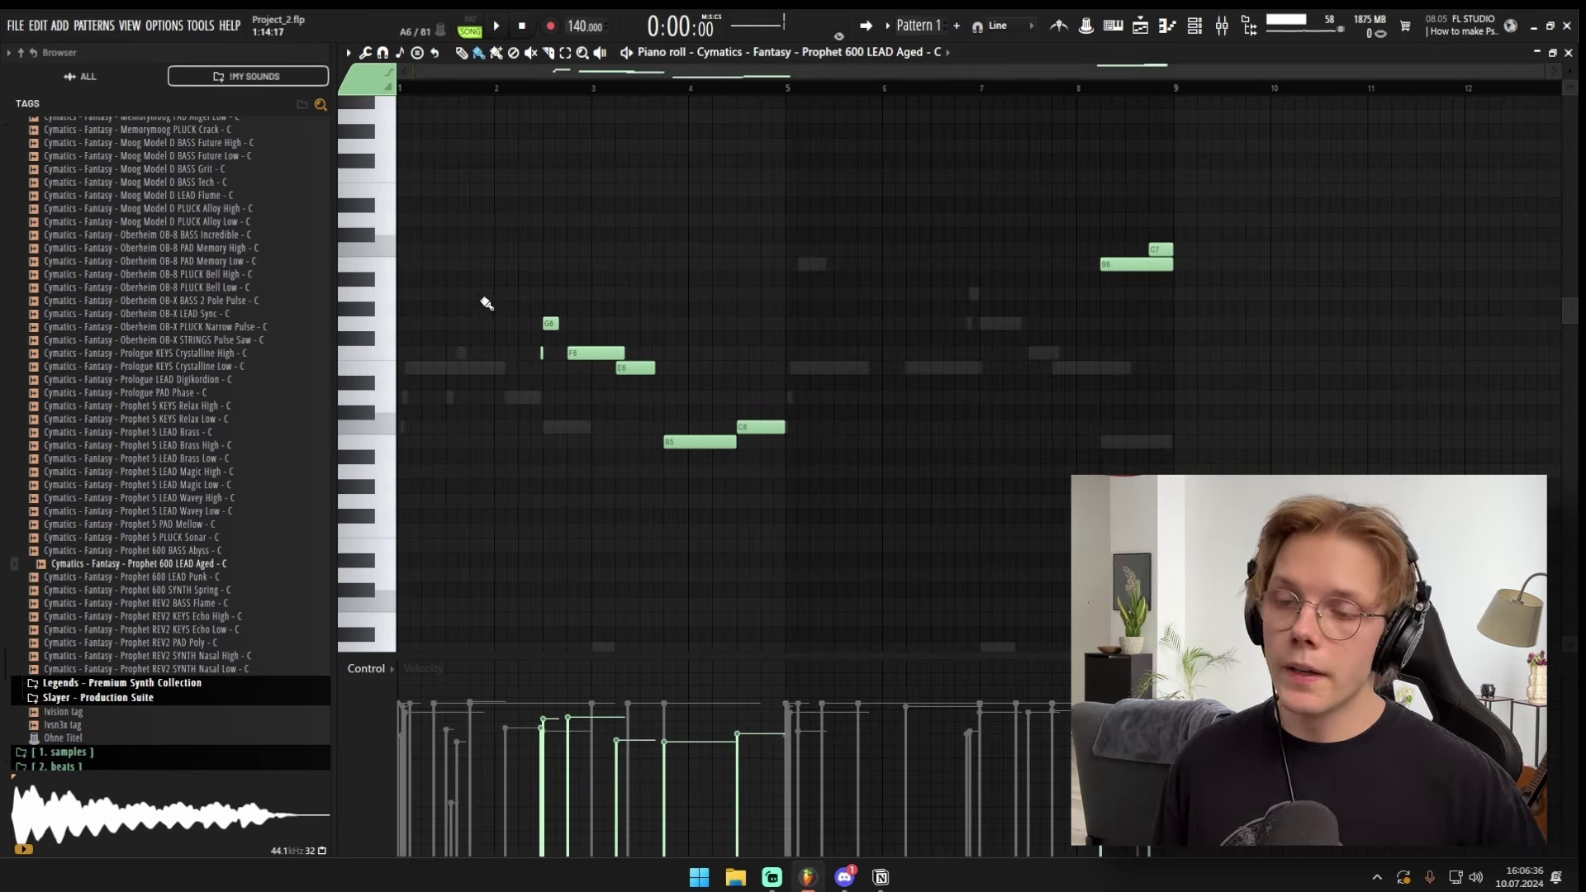
# Show the playlist arrangement, deselect all clips and play the song.
pyautogui.press('F5')
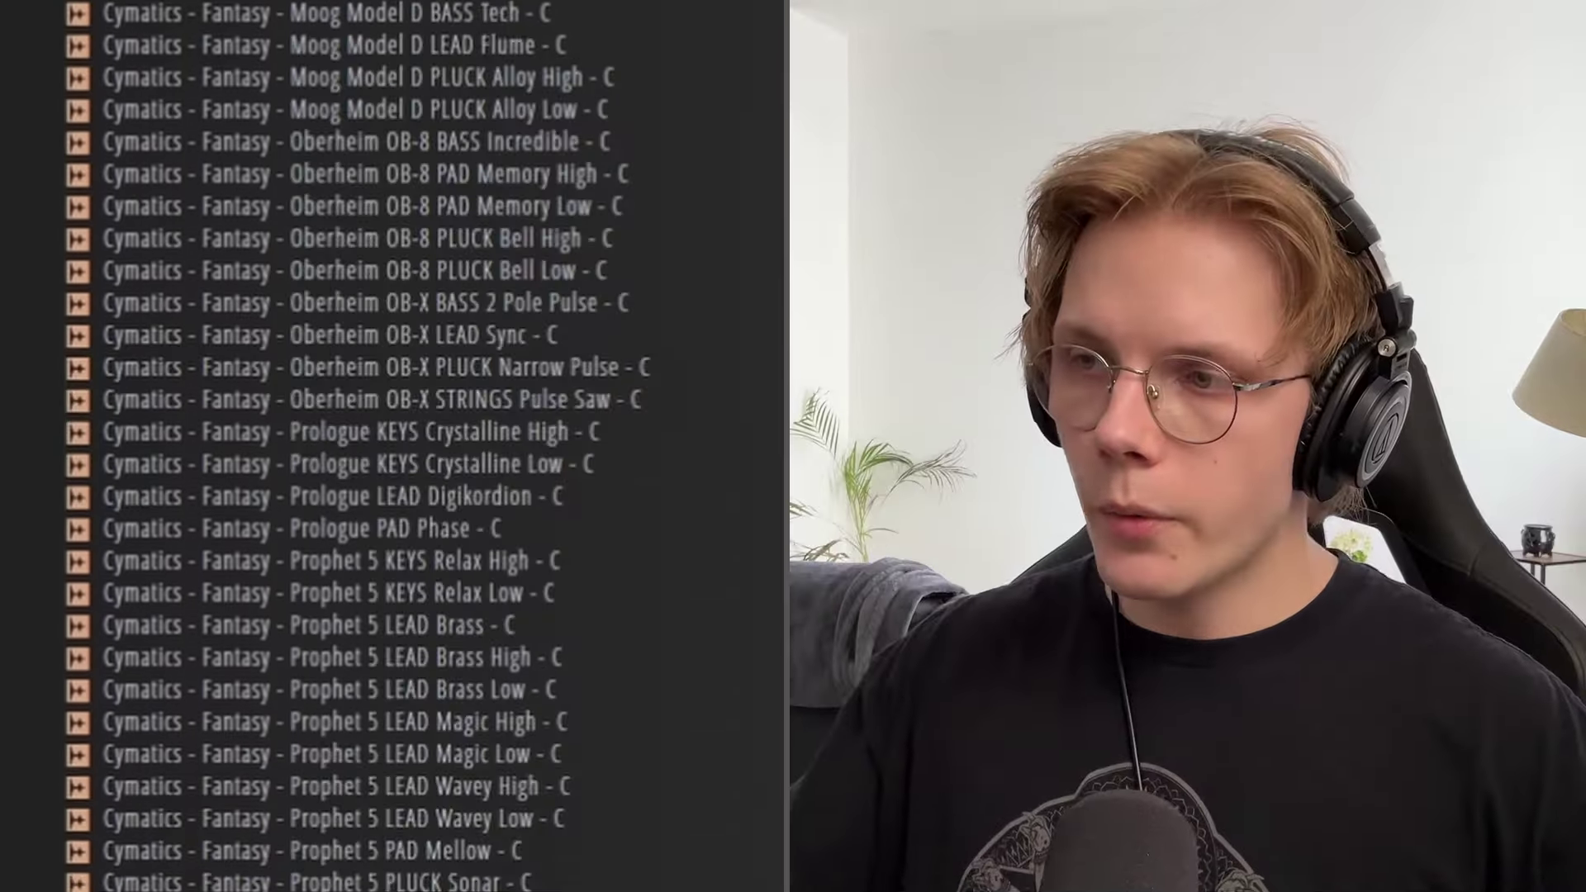
pyautogui.scroll(15, 506, 645)
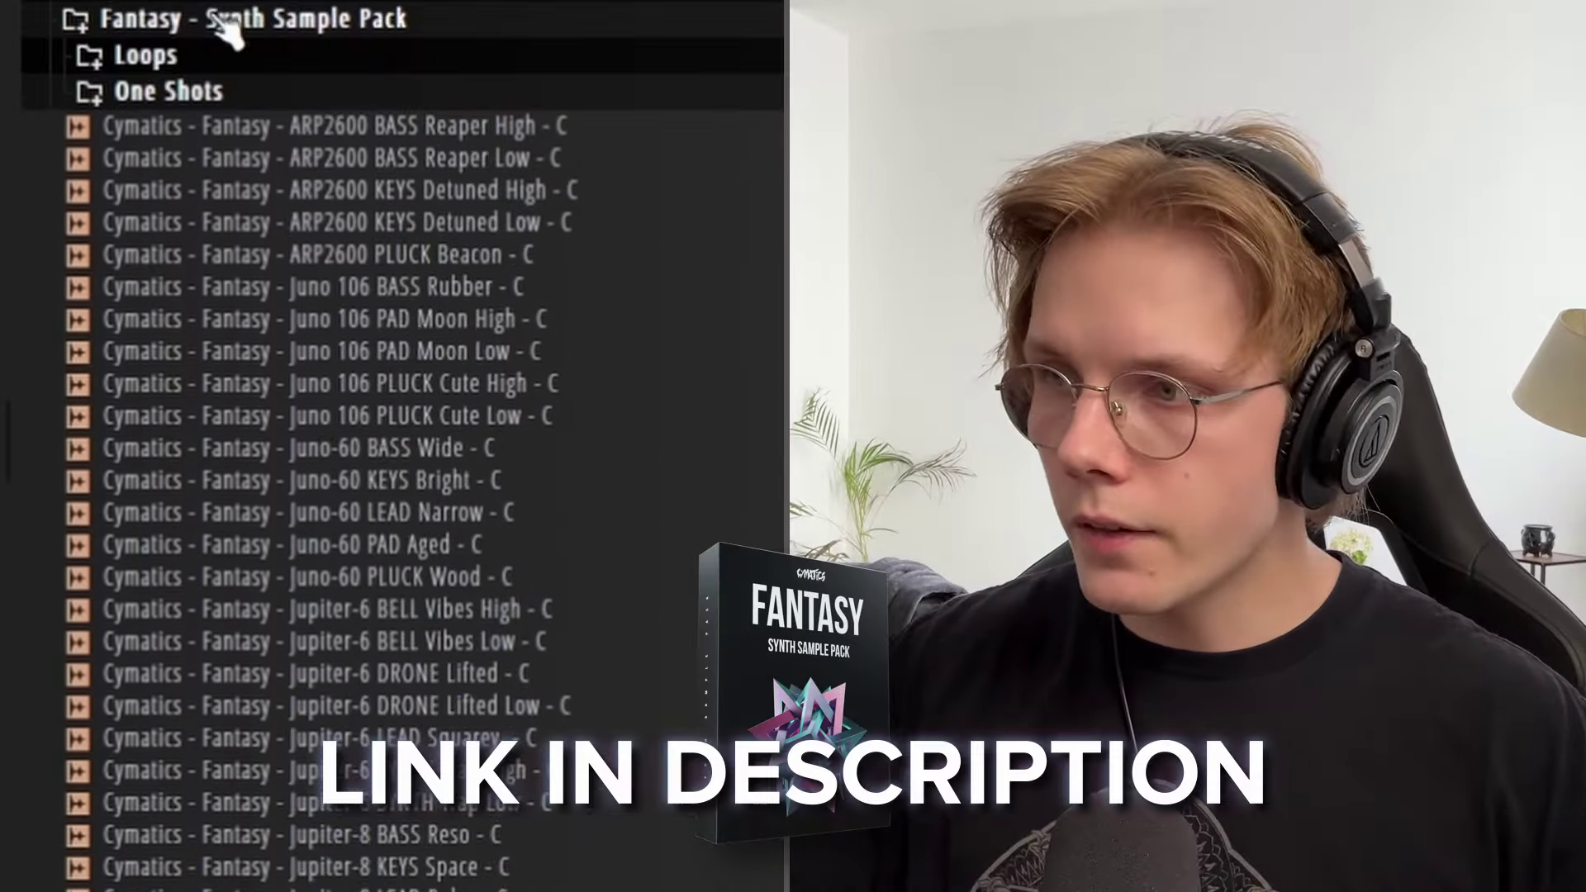
pyautogui.scroll(-3, 429, 70)
pyautogui.scroll(-5, 521, 673)
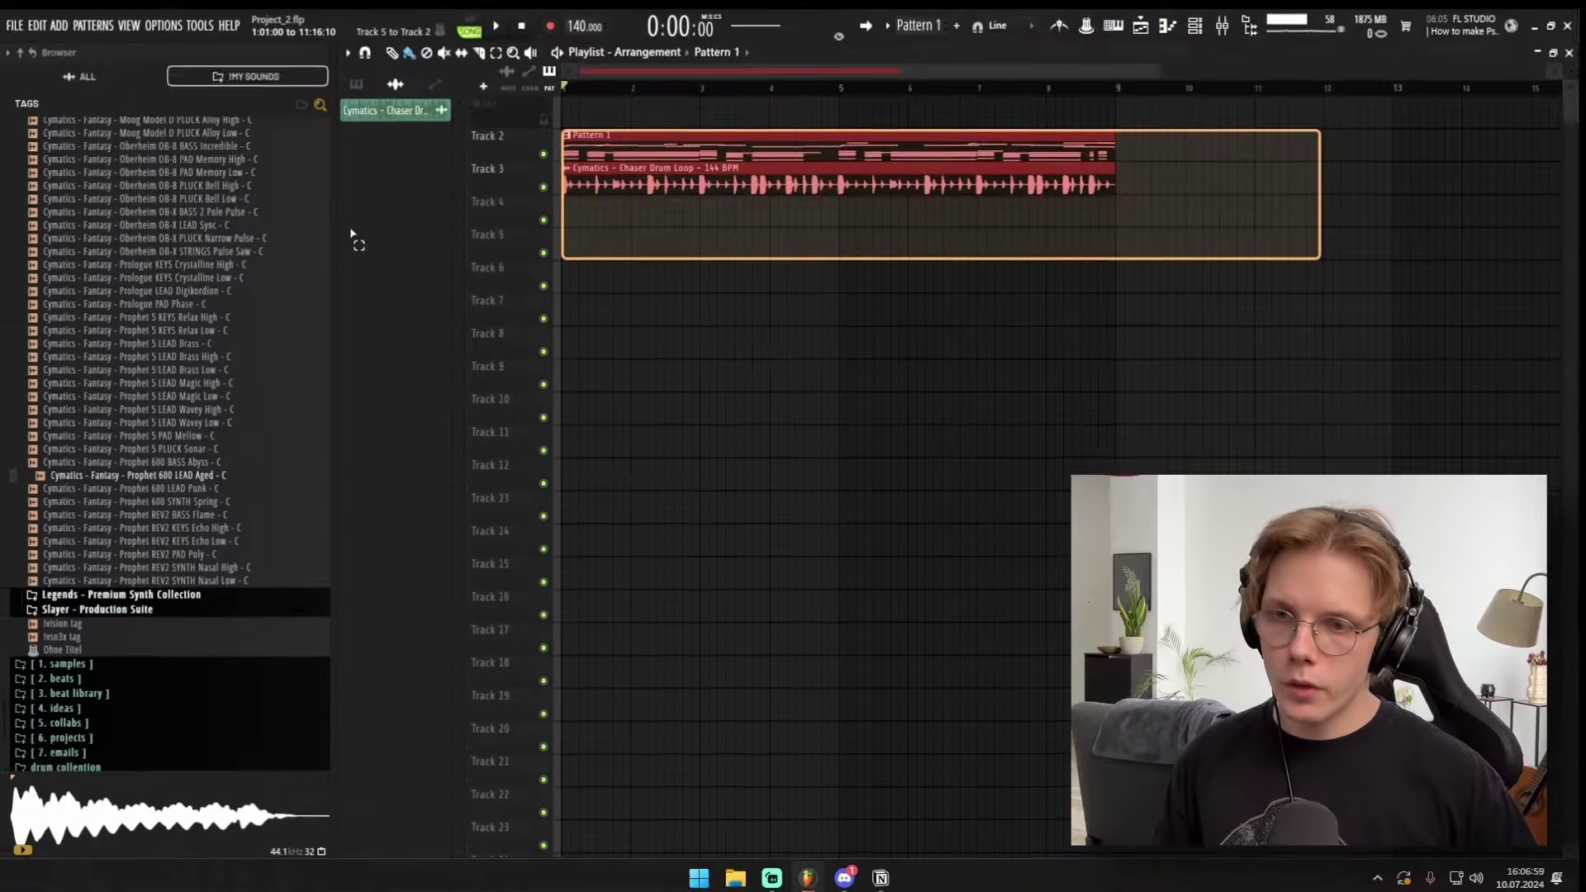
pyautogui.click(1183, 185)
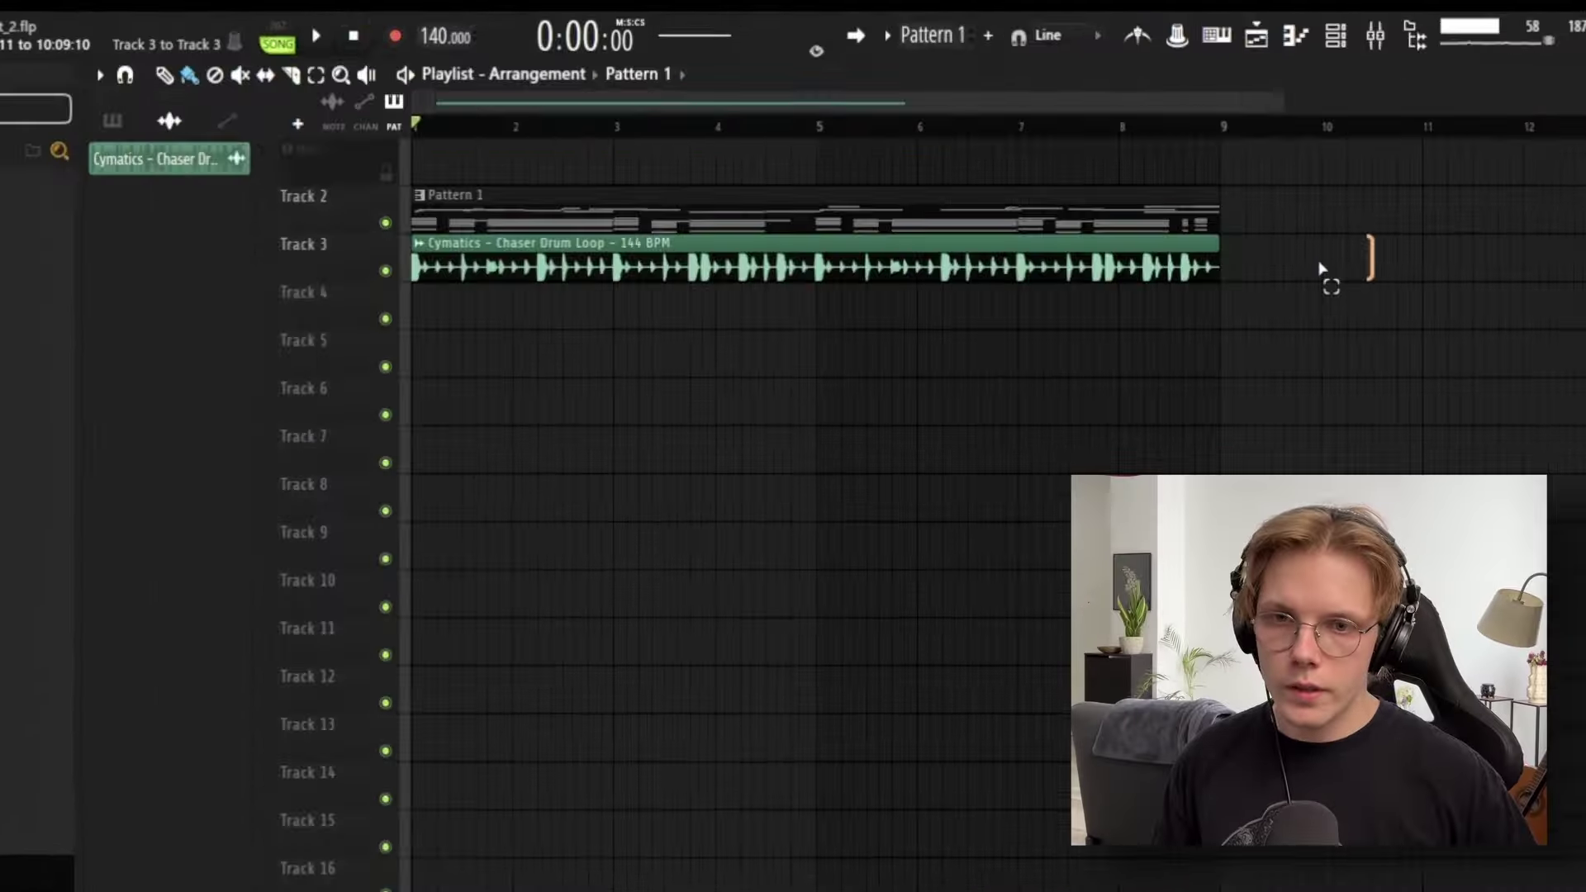
pyautogui.press('space')
# Open the ARP2600 PLUCK Beacon piano roll and play its melody from bar 4.
pyautogui.press('F6')
pyautogui.press('F6')
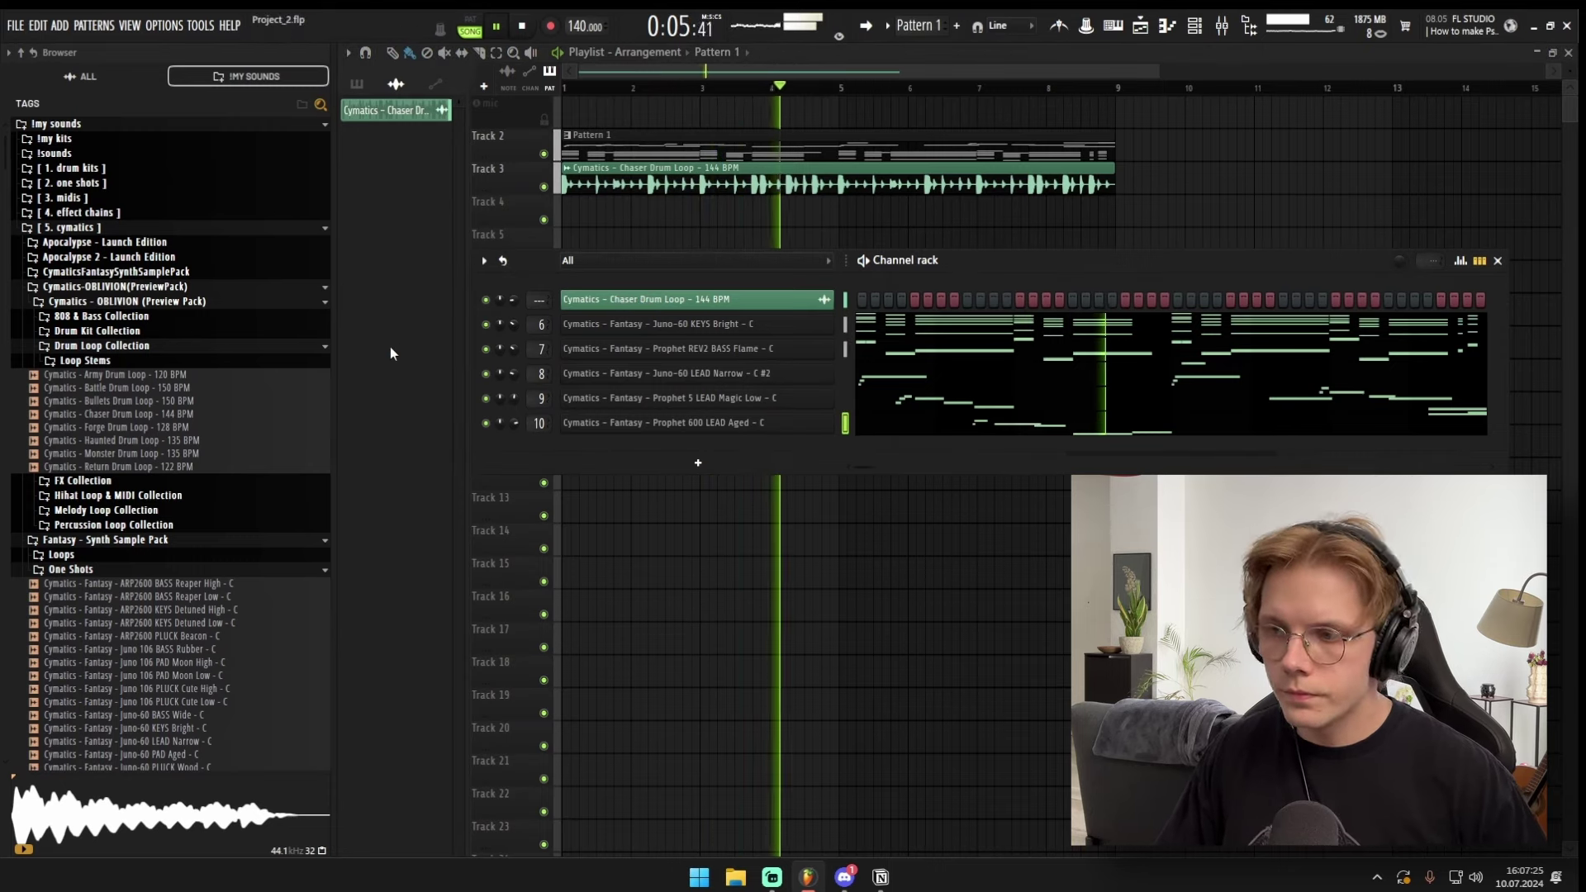
pyautogui.press('F6')
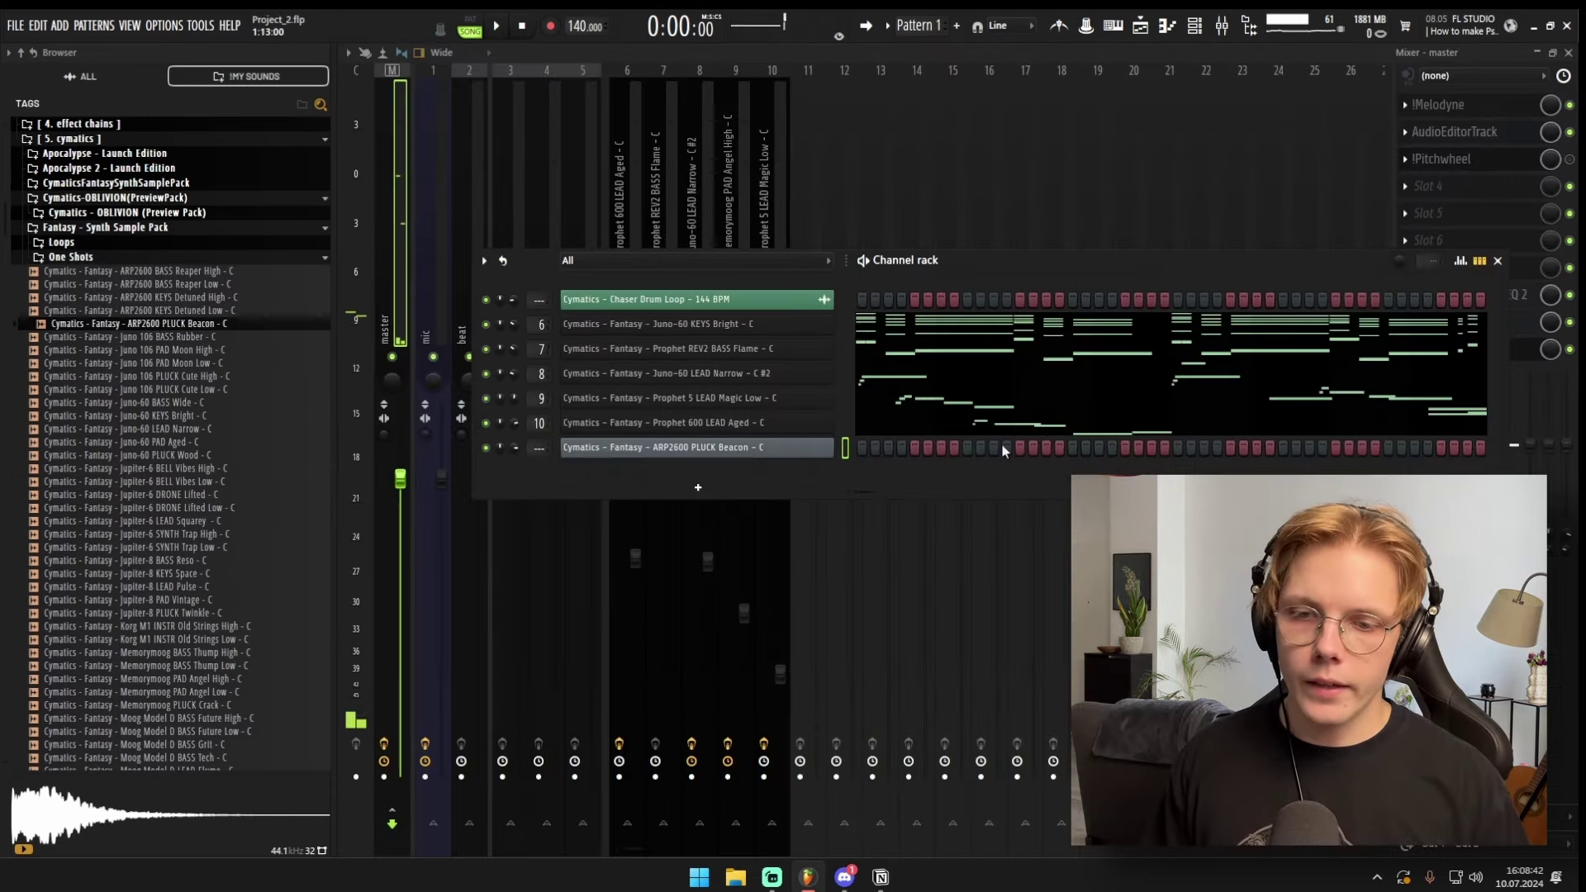
pyautogui.rightClick(830, 447)
pyautogui.click(863, 452)
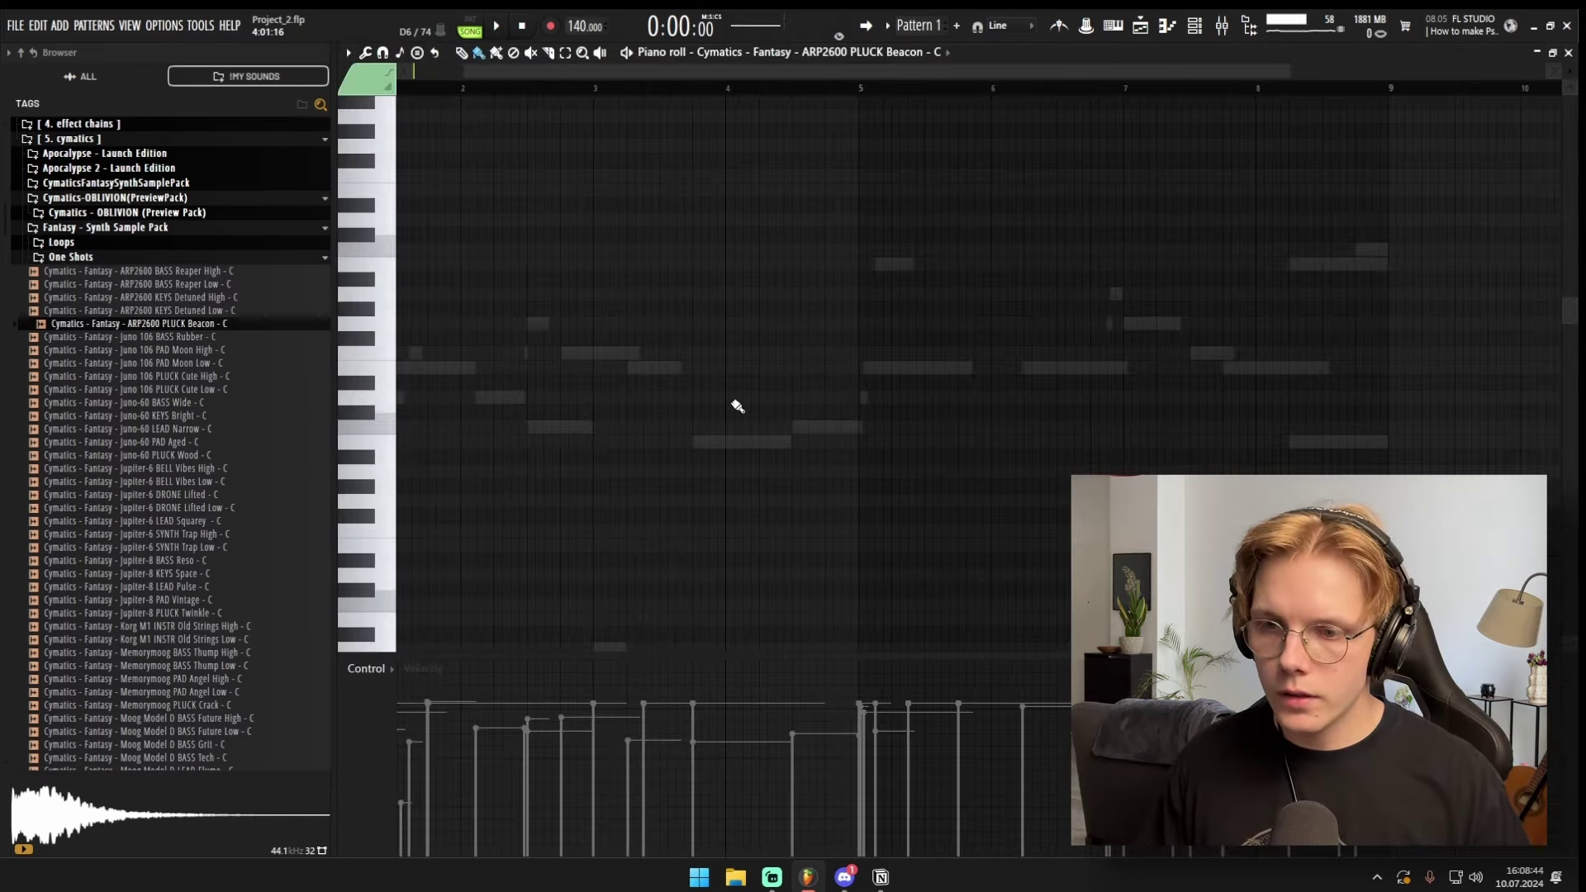
pyautogui.press('space')
pyautogui.scroll(3, 672, 91)
pyautogui.click(673, 88)
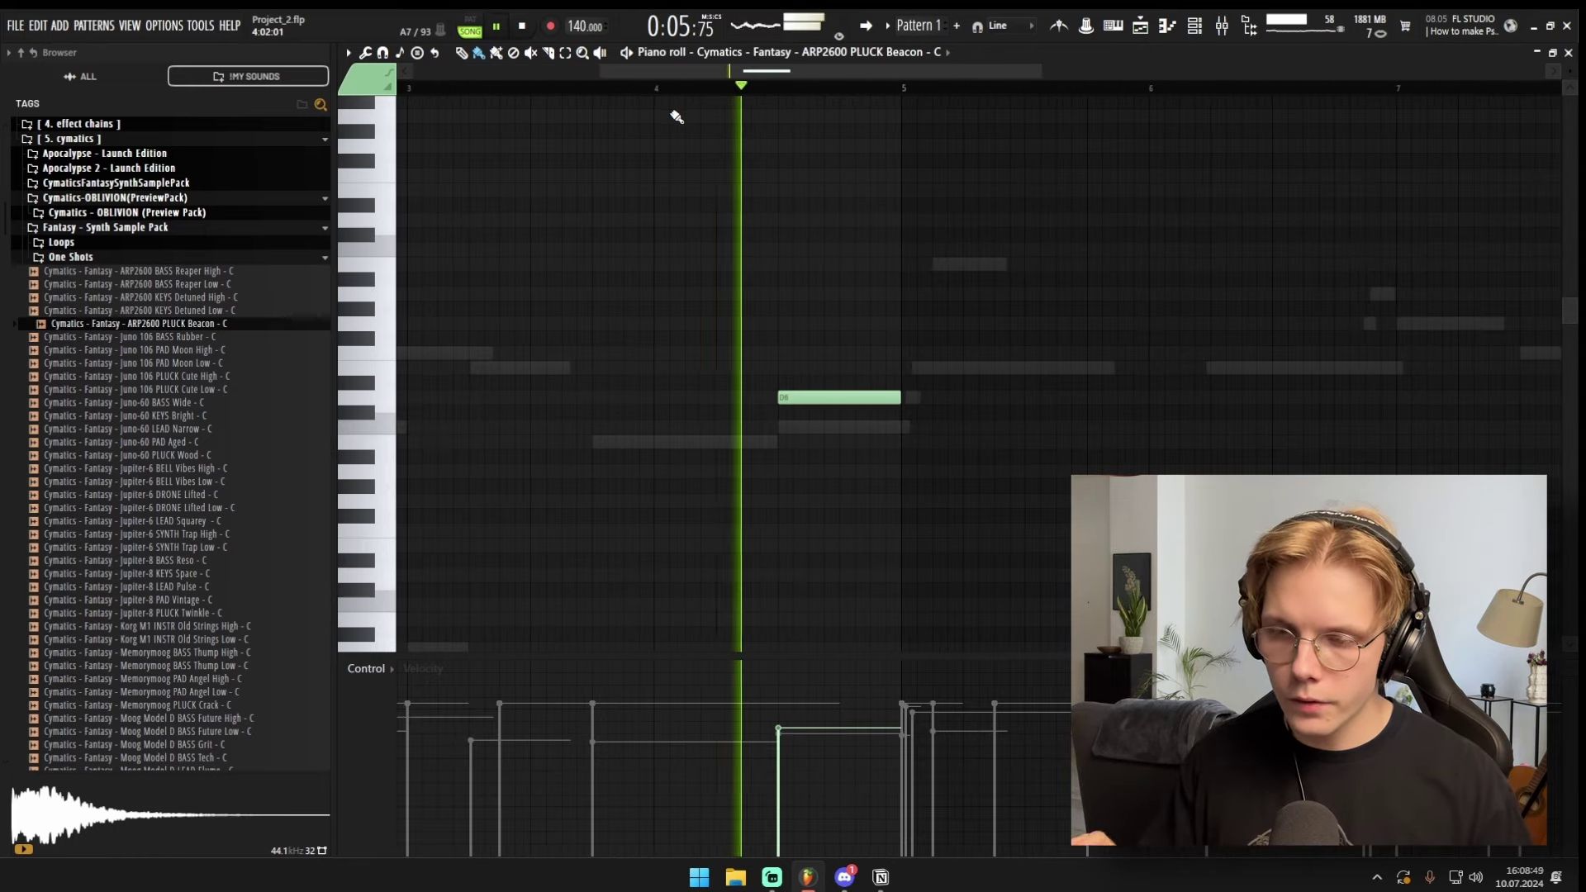
# Add a second note to the pluck melody.
pyautogui.press('F6')
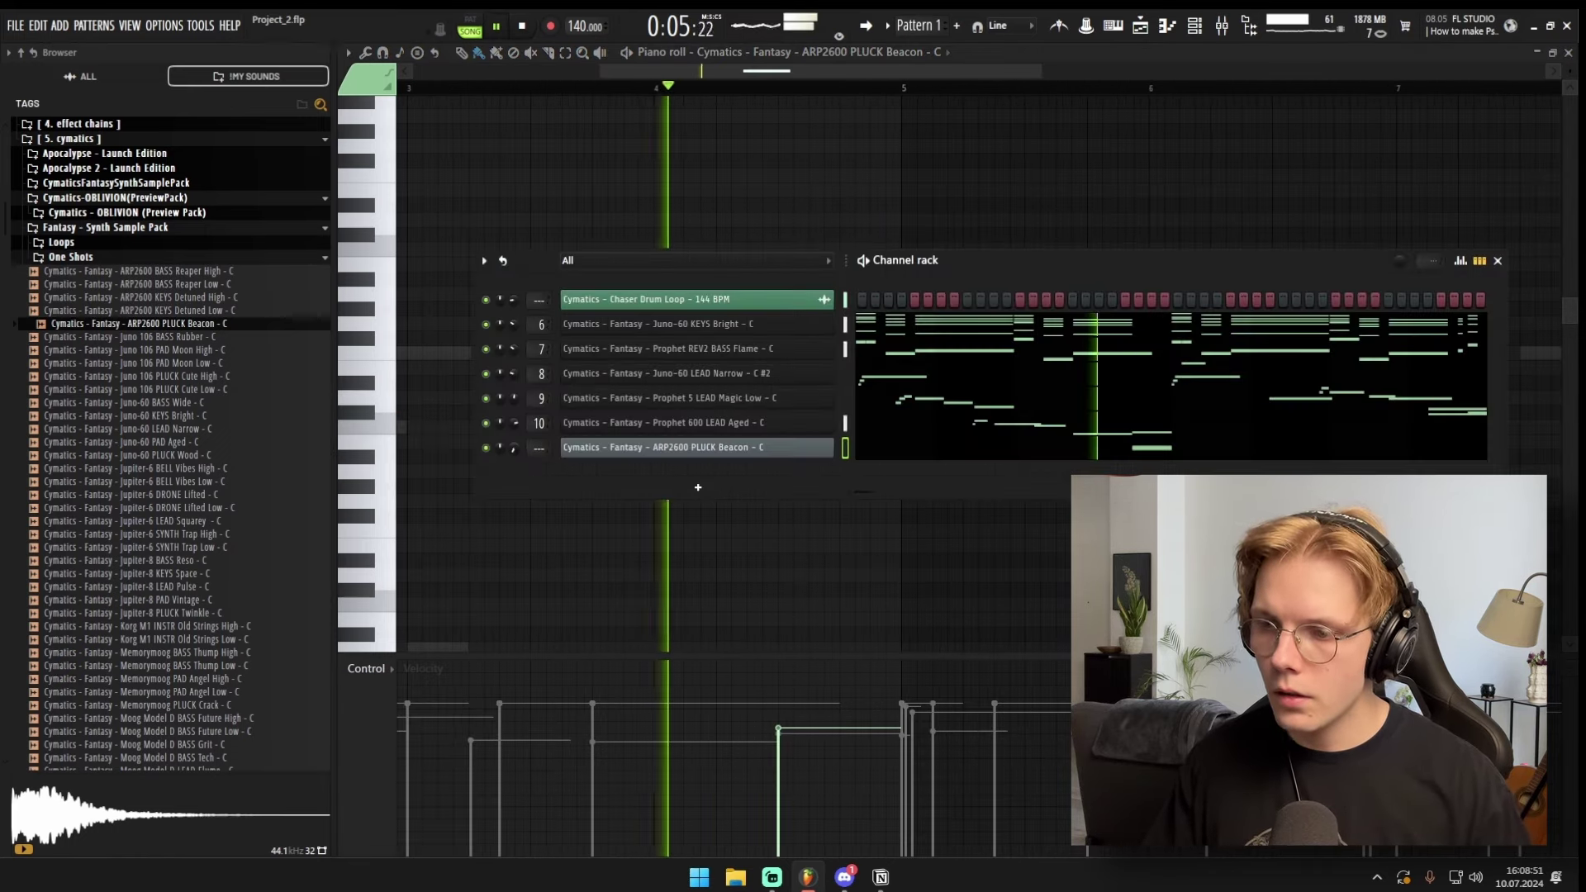
pyautogui.press('F6')
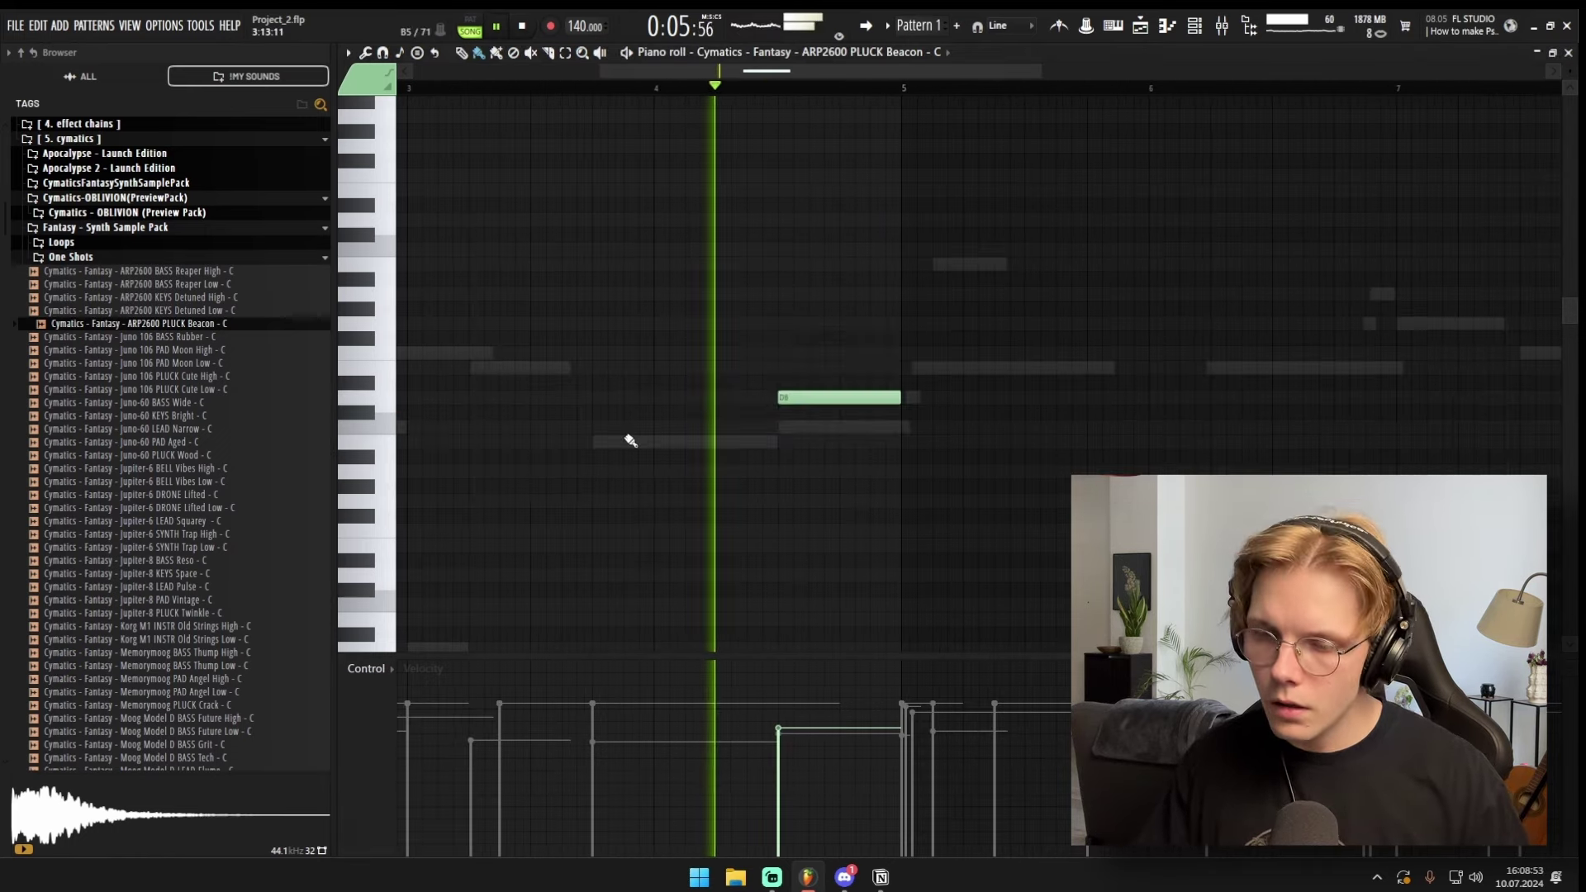
pyautogui.scroll(1, 711, 479)
pyautogui.keyDown('ctrl'); pyautogui.scroll(-2, 781, 453); pyautogui.keyUp('ctrl')
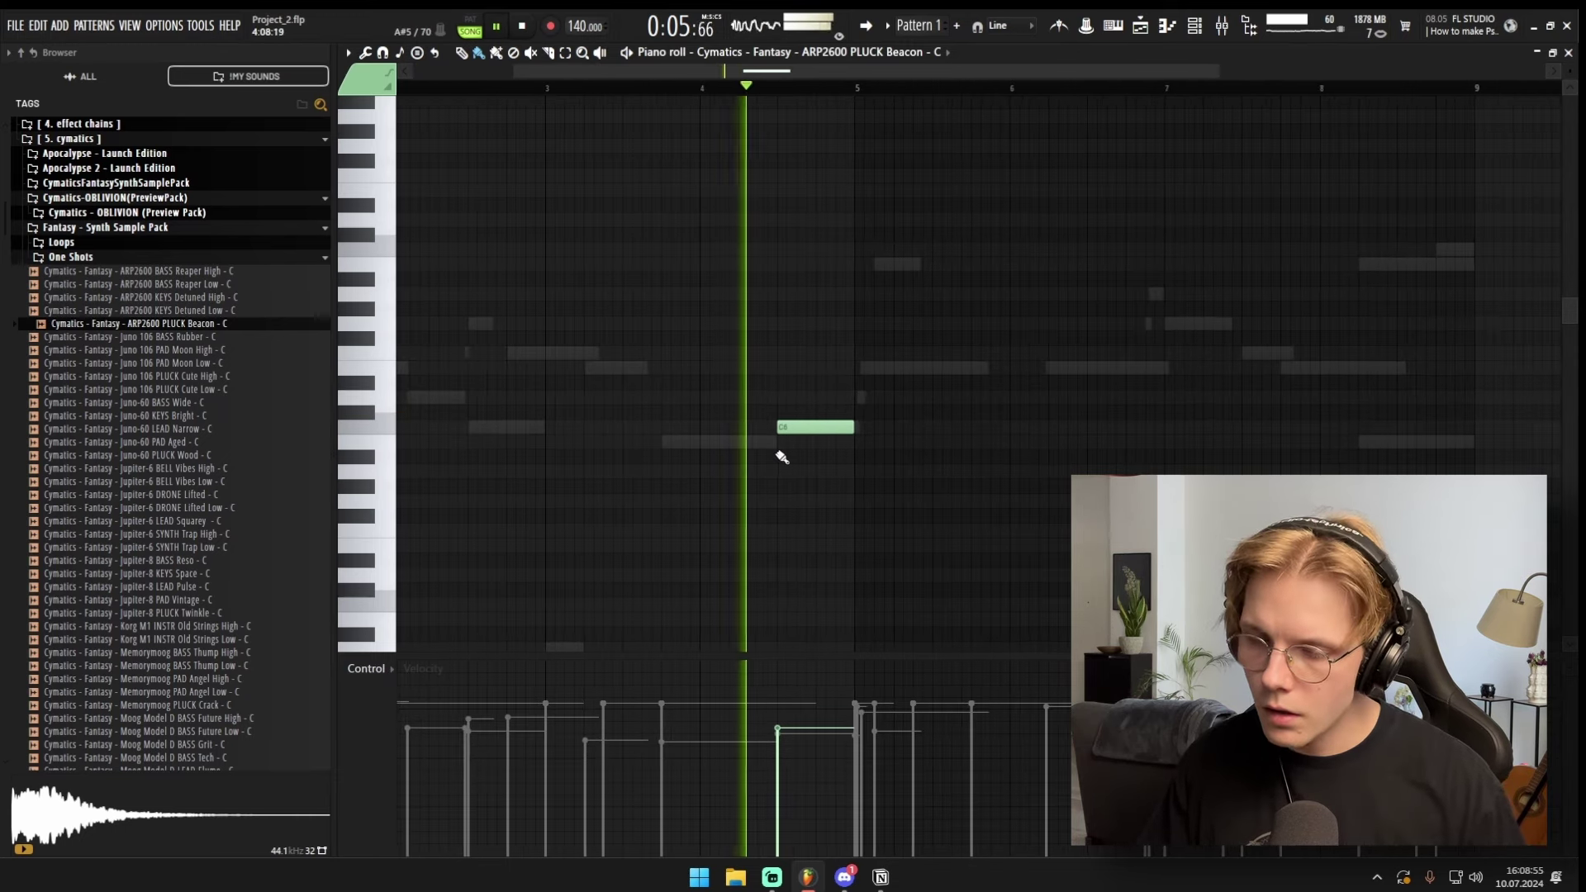
pyautogui.keyDown('ctrl'); pyautogui.scroll(-2, 909, 438); pyautogui.keyUp('ctrl')
pyautogui.click(1109, 444)
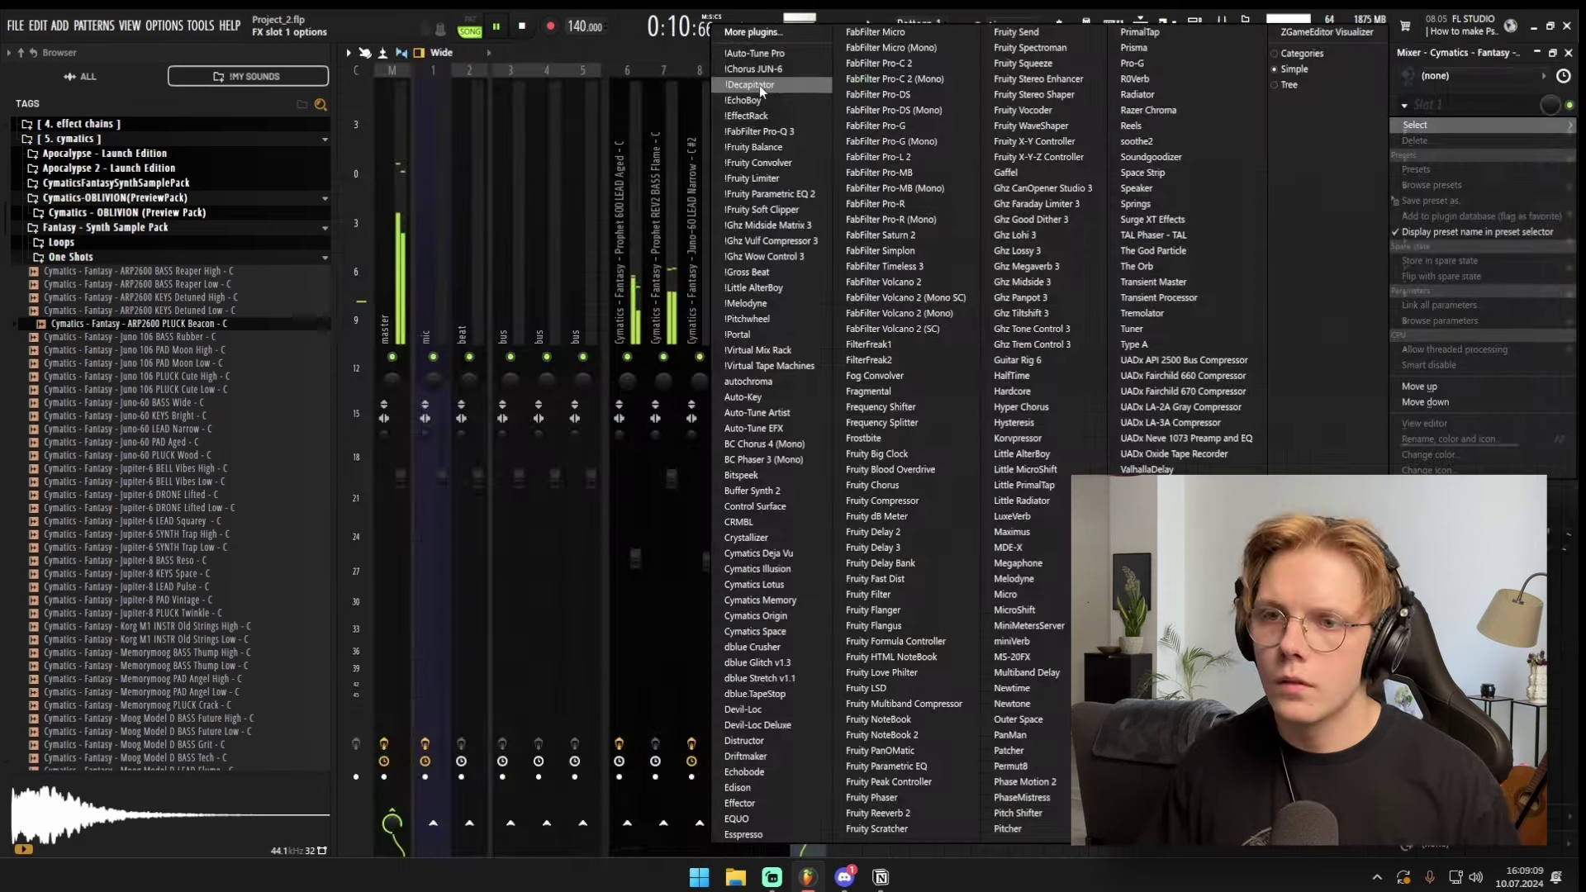
# Load EchoBoy on the pluck's mixer insert and put Oberheim OB-8 PLUCK Bell Low in a new channel.
pyautogui.click(757, 102)
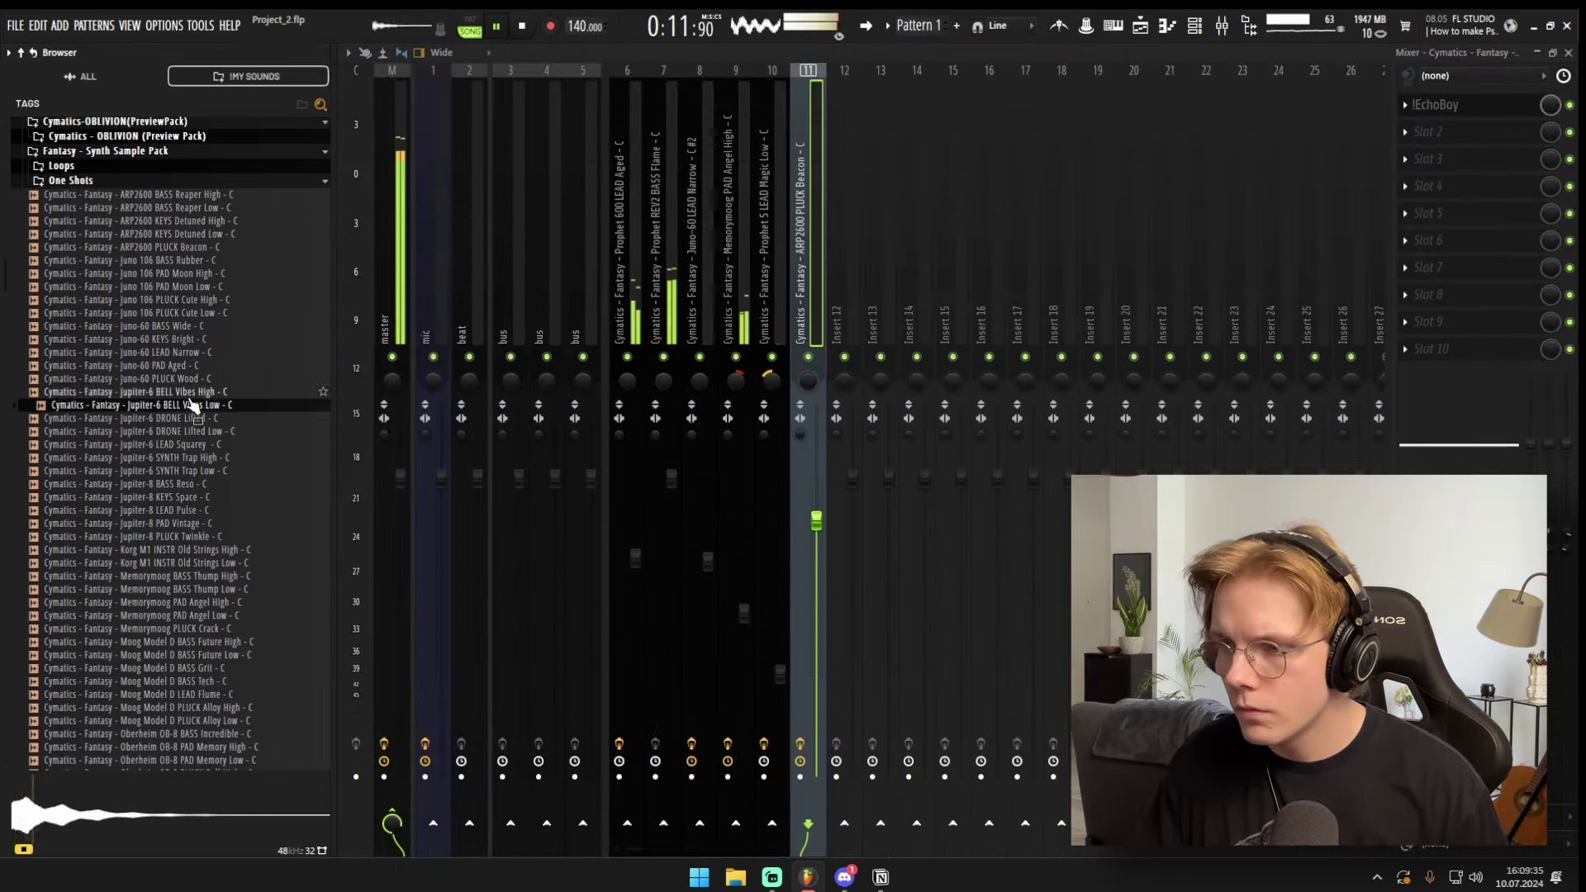
pyautogui.click(190, 392)
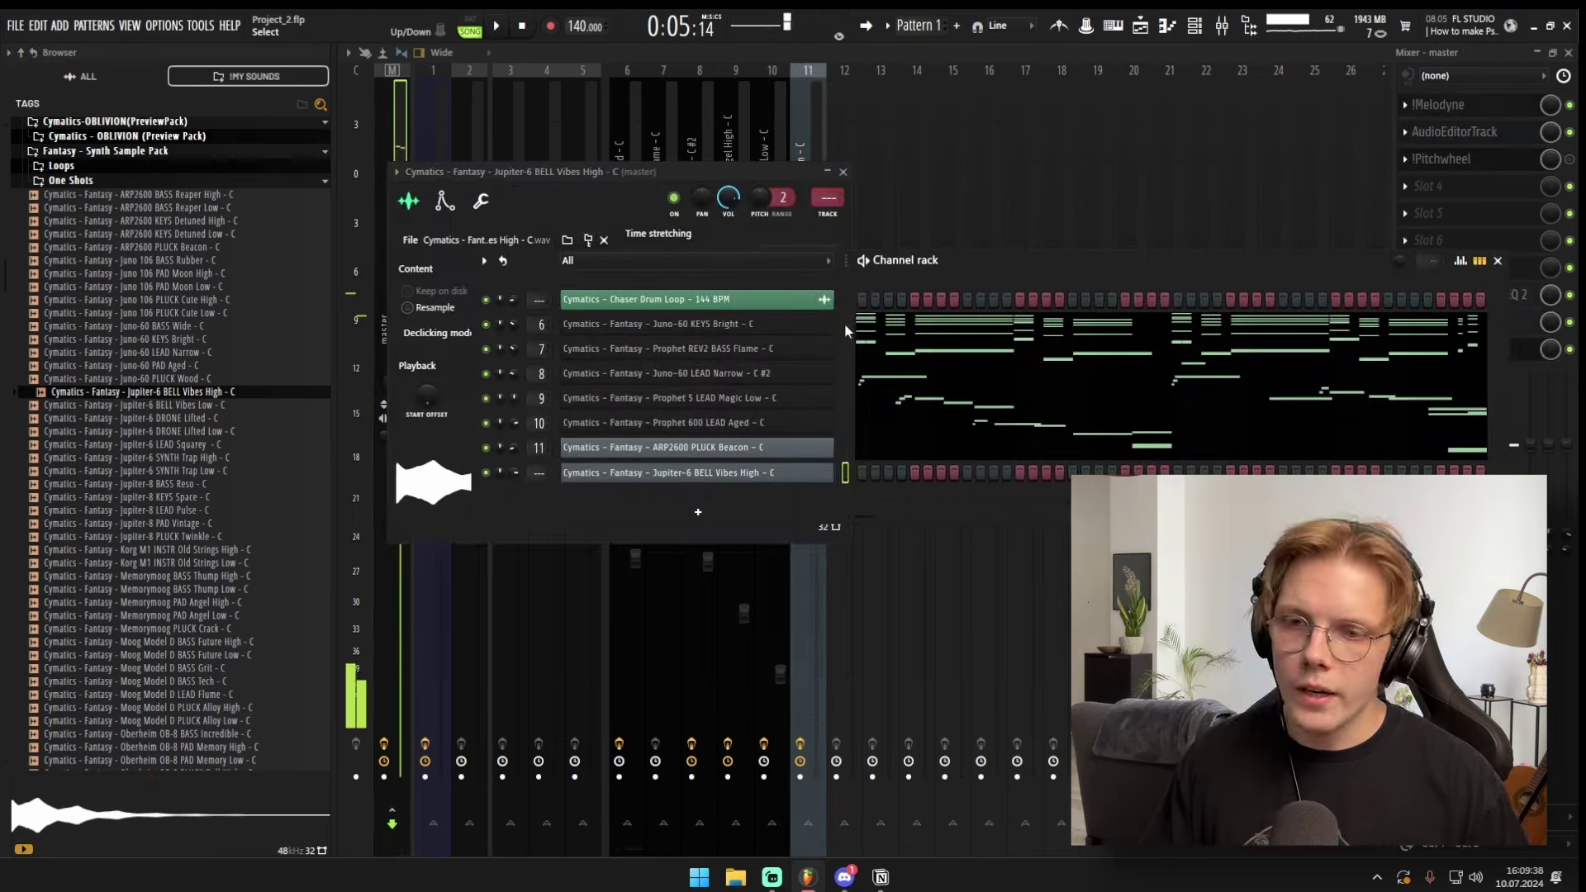
pyautogui.press('space')
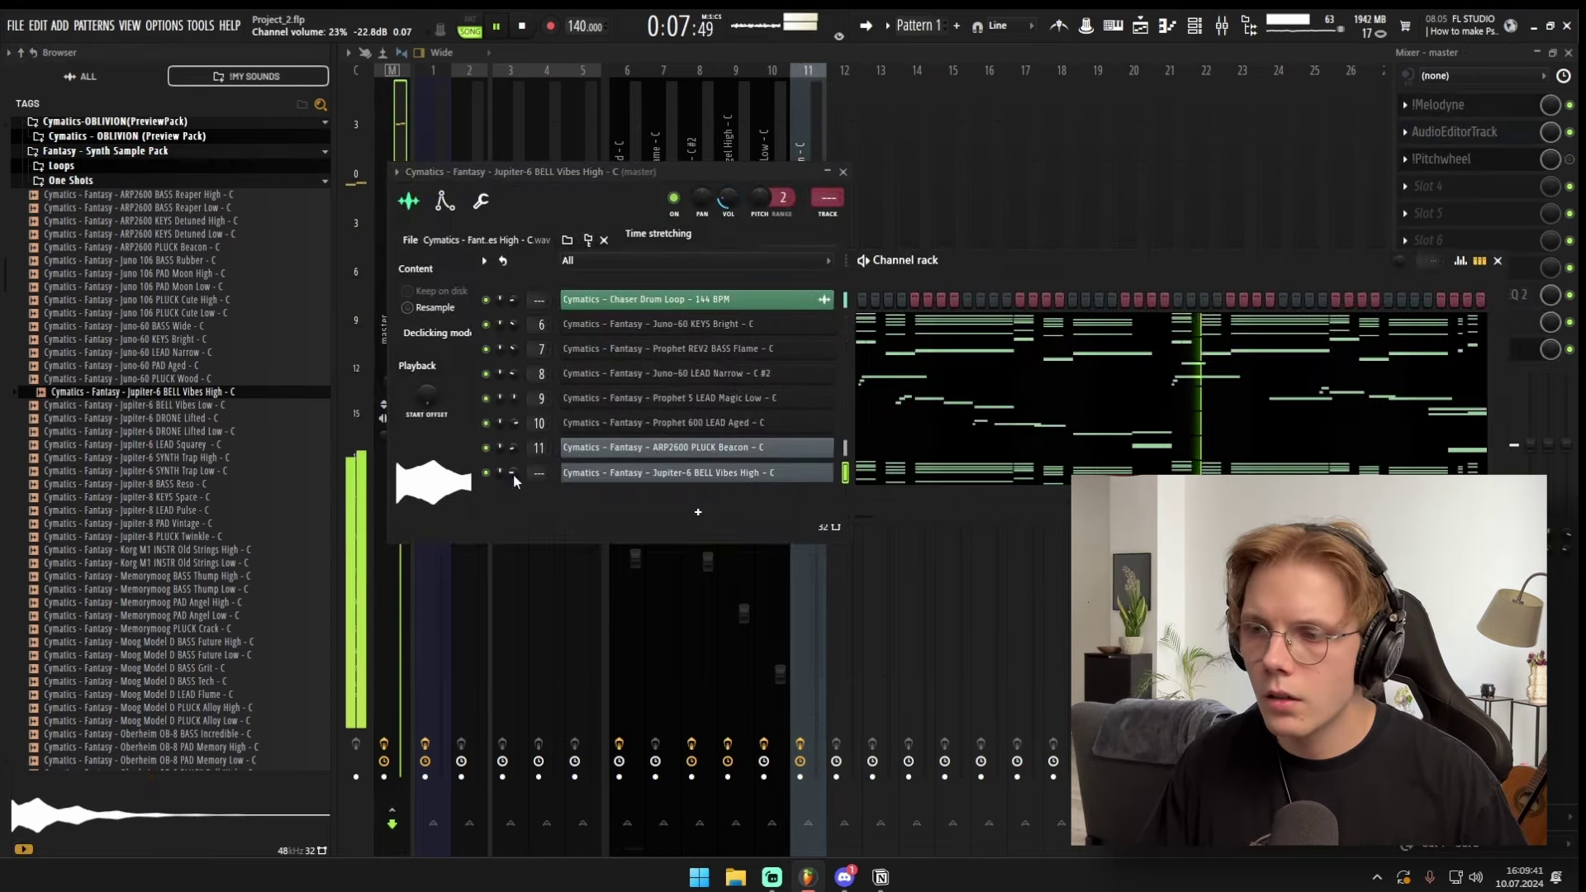
pyautogui.click(228, 340)
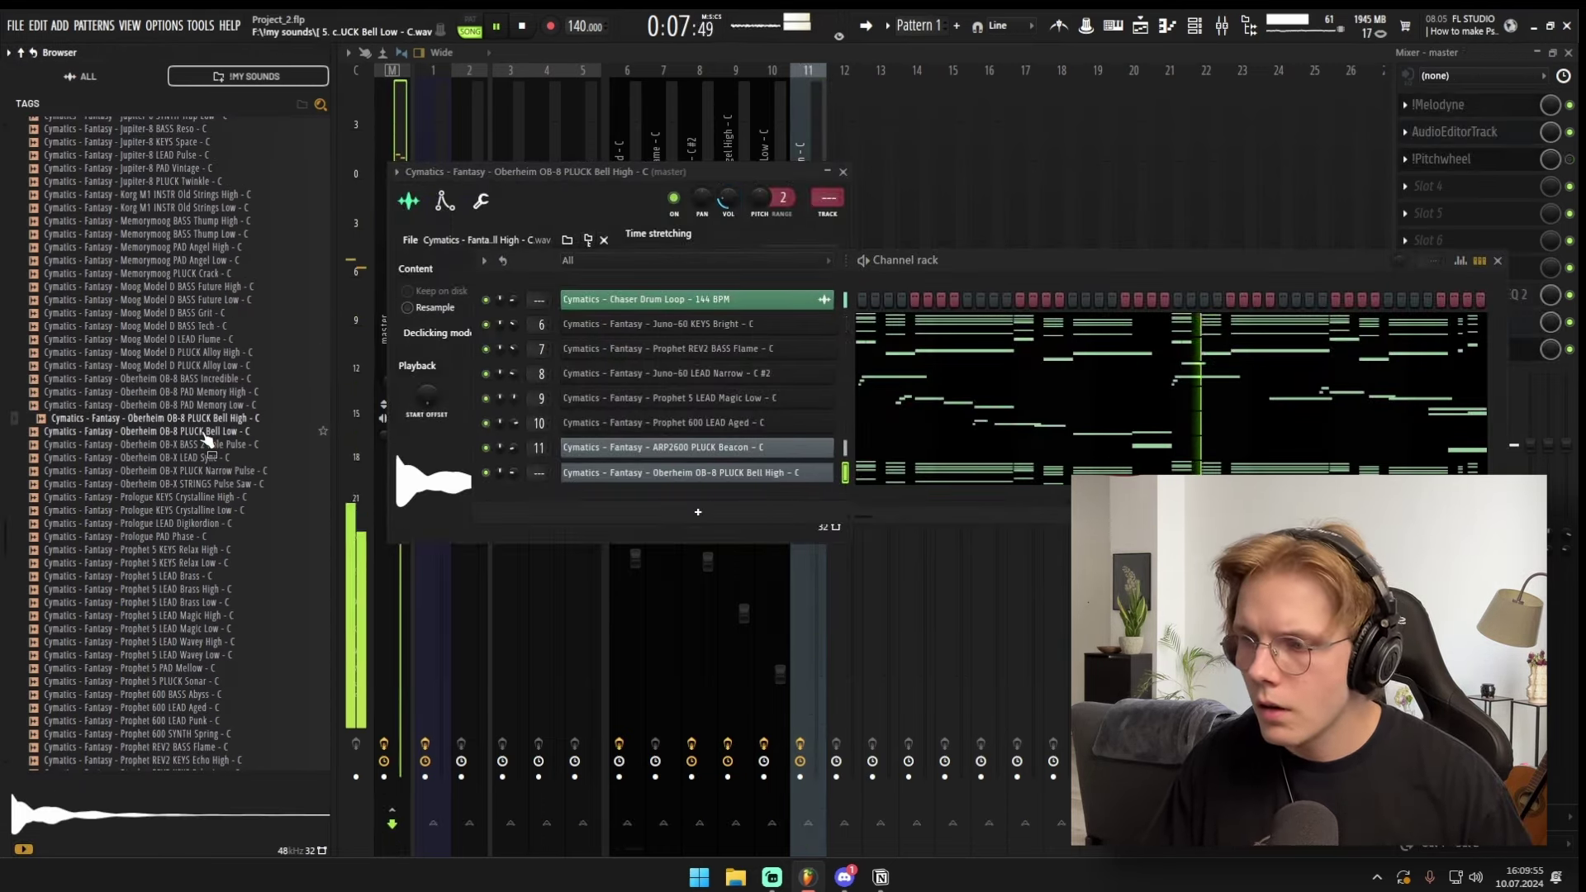
pyautogui.click(202, 431)
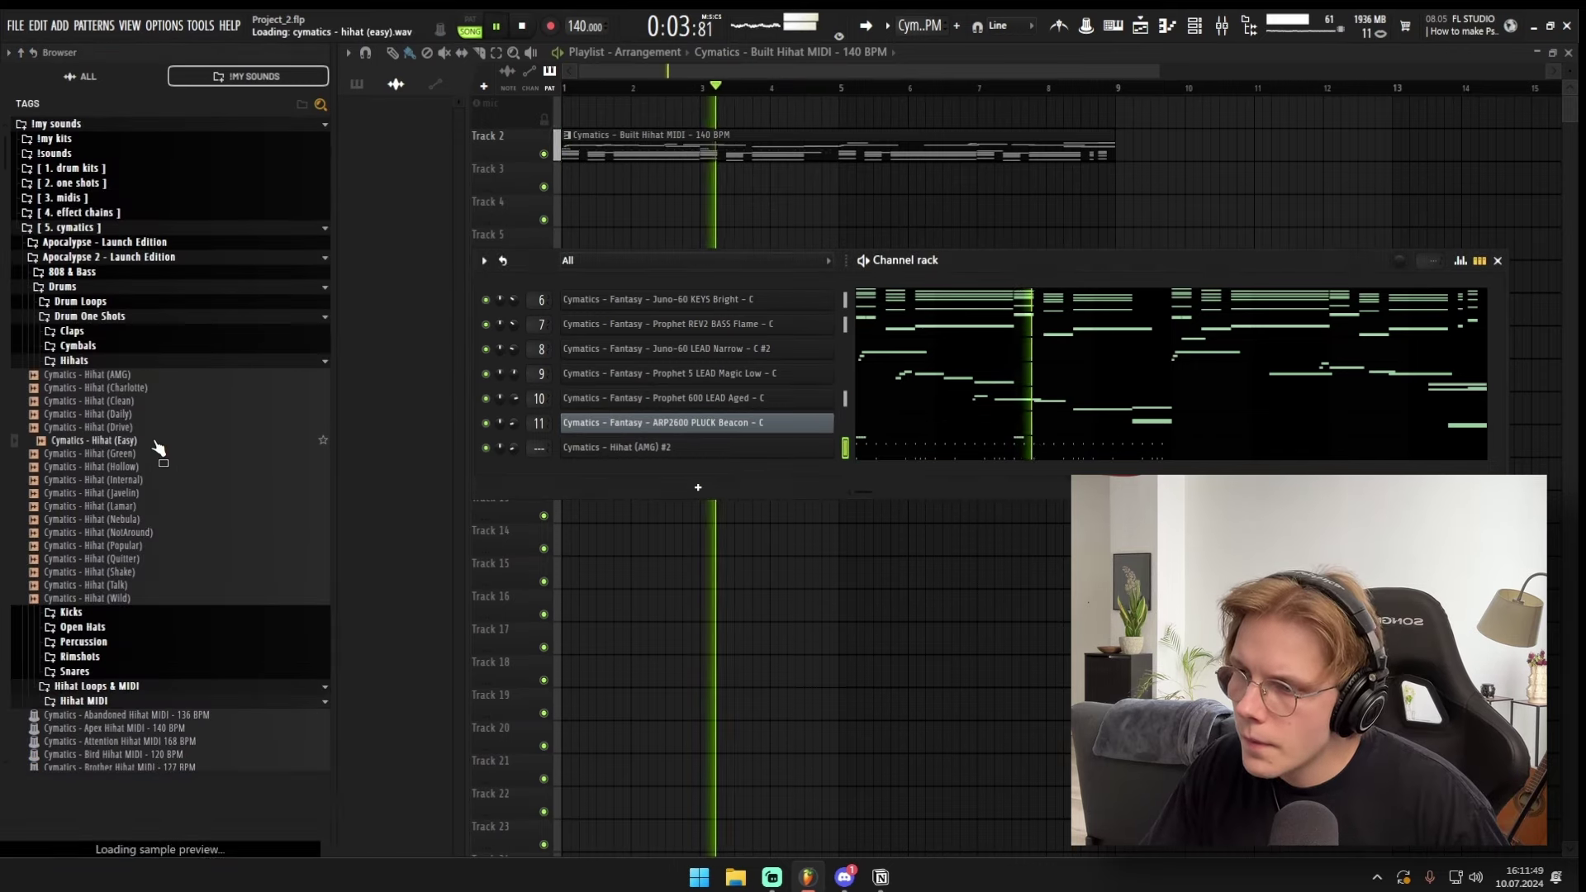
# Audition hihat samples, settling on Hihat (Internal), and turn up the Clap (Slap) volume.
pyautogui.click(155, 453)
pyautogui.click(155, 467)
pyautogui.click(156, 480)
pyautogui.click(155, 493)
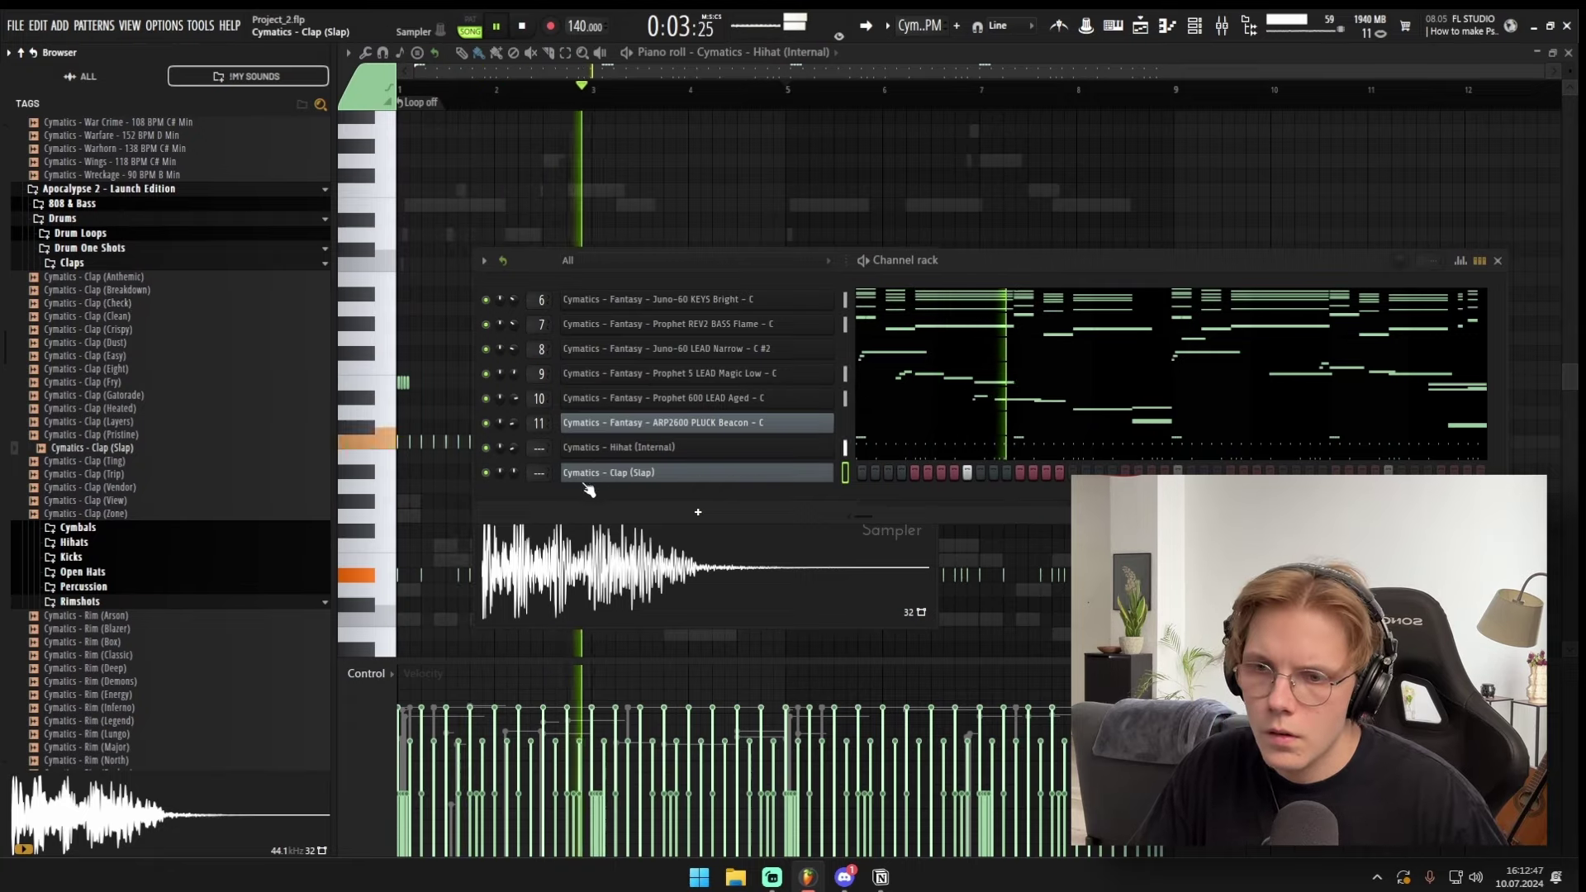
pyautogui.moveTo(500, 472); pyautogui.dragTo(500, 437)
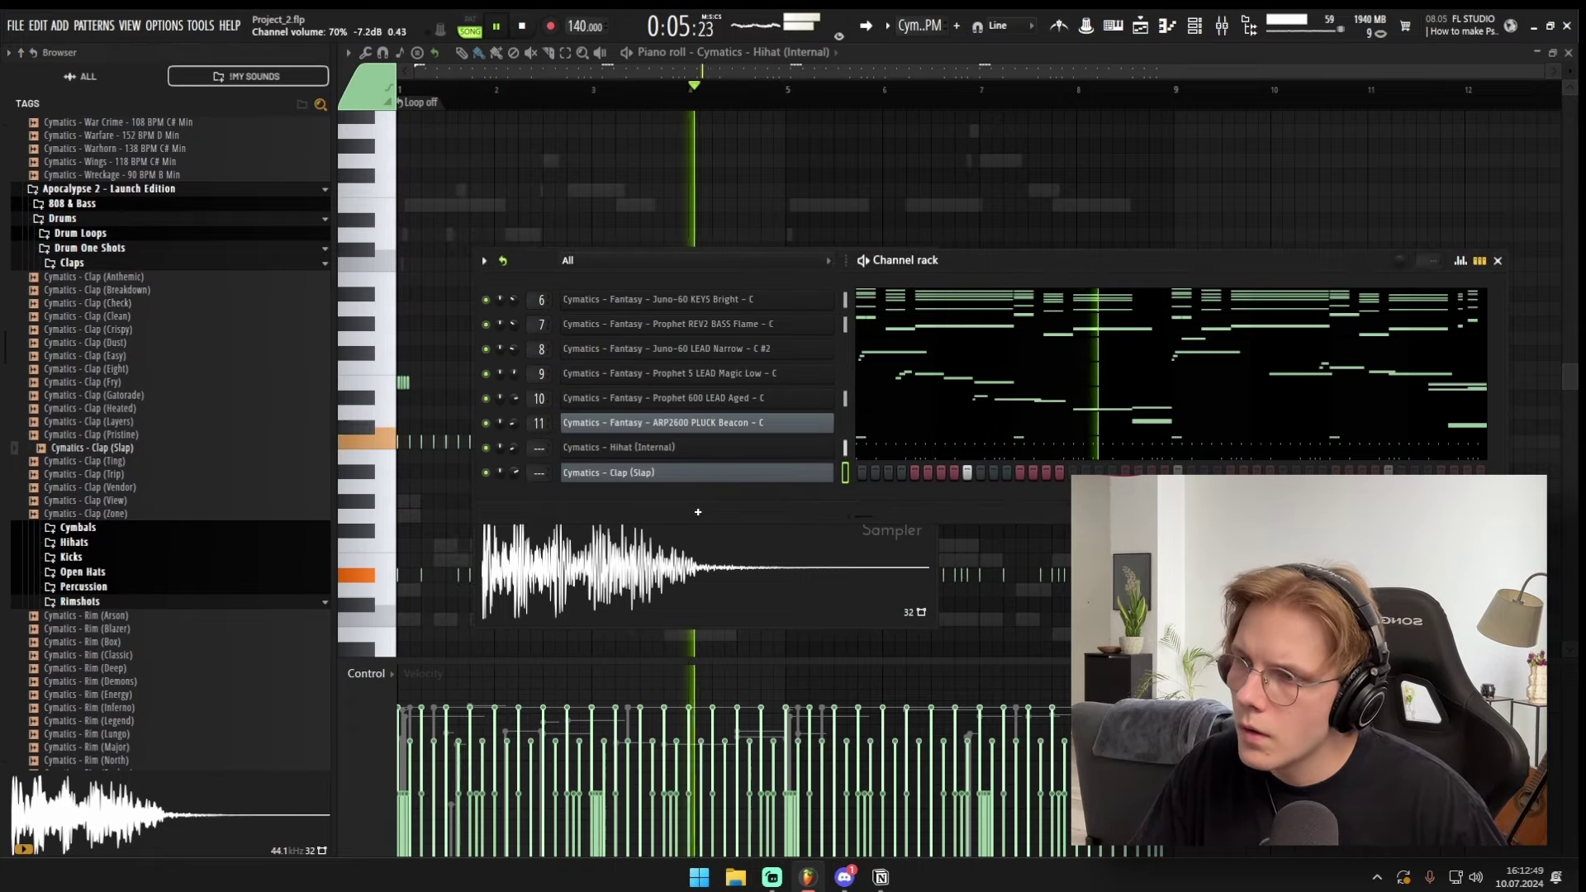
# Fill every second step of the hihat row and listen to the pattern.
pyautogui.rightClick(794, 463)
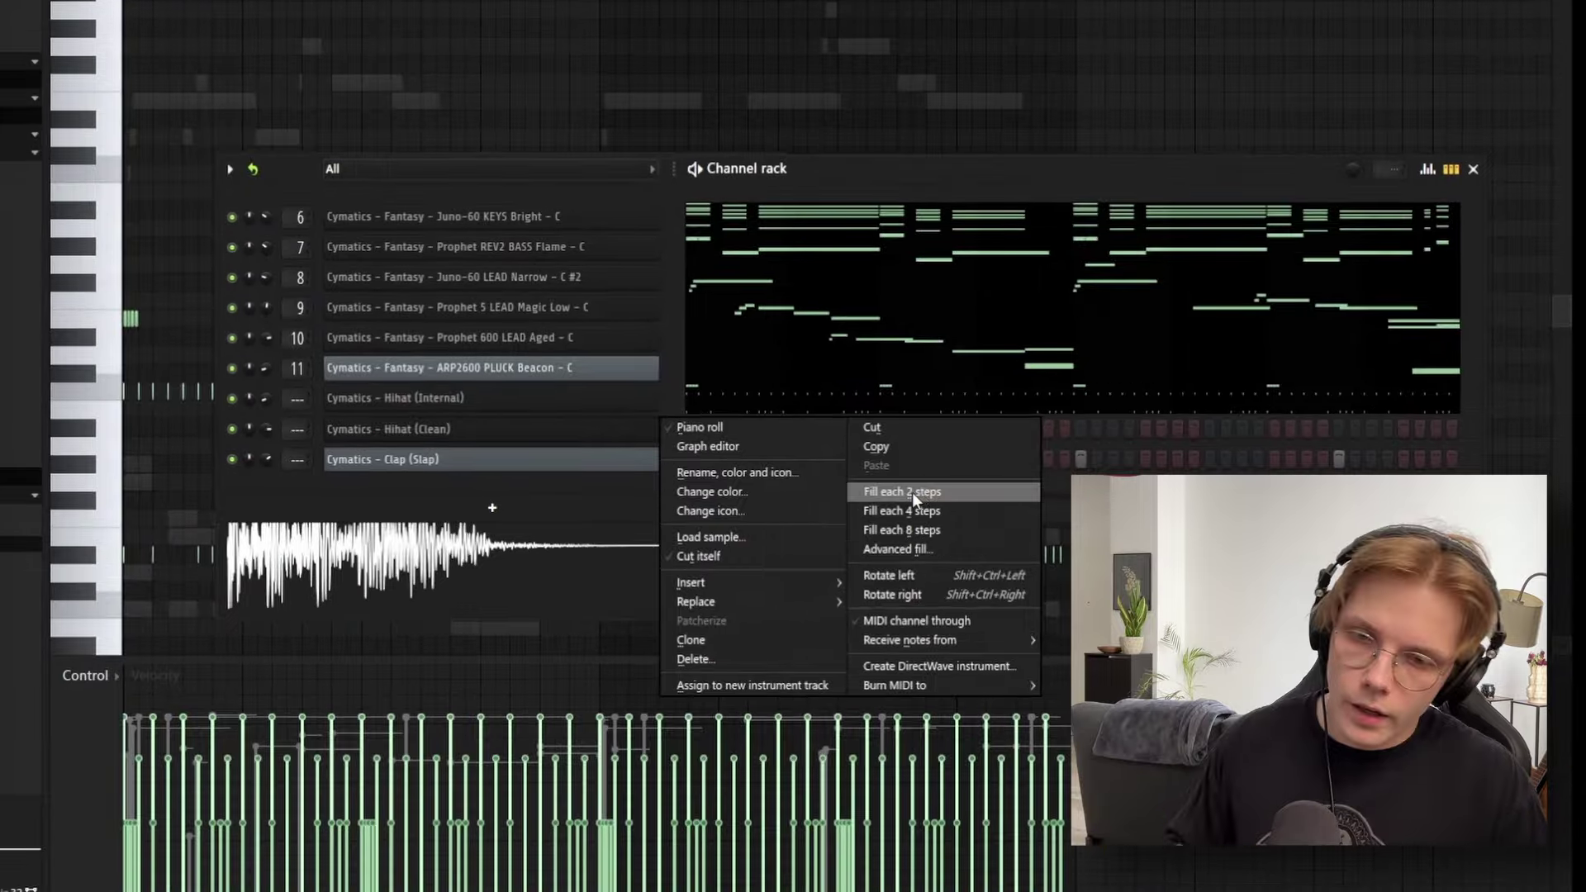
pyautogui.click(1041, 530)
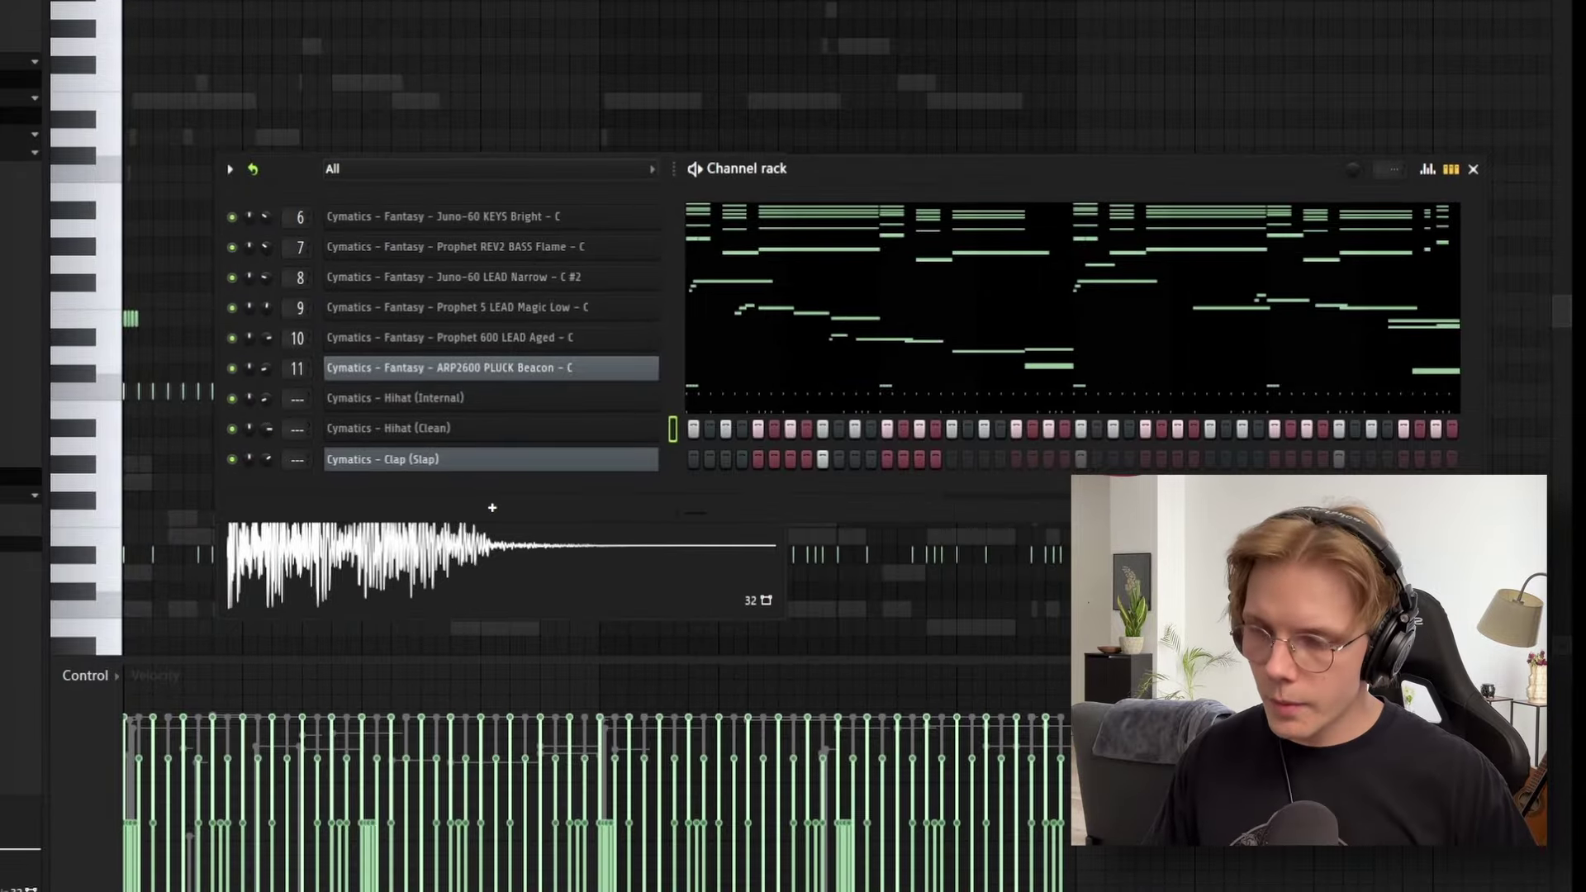
pyautogui.press('space')
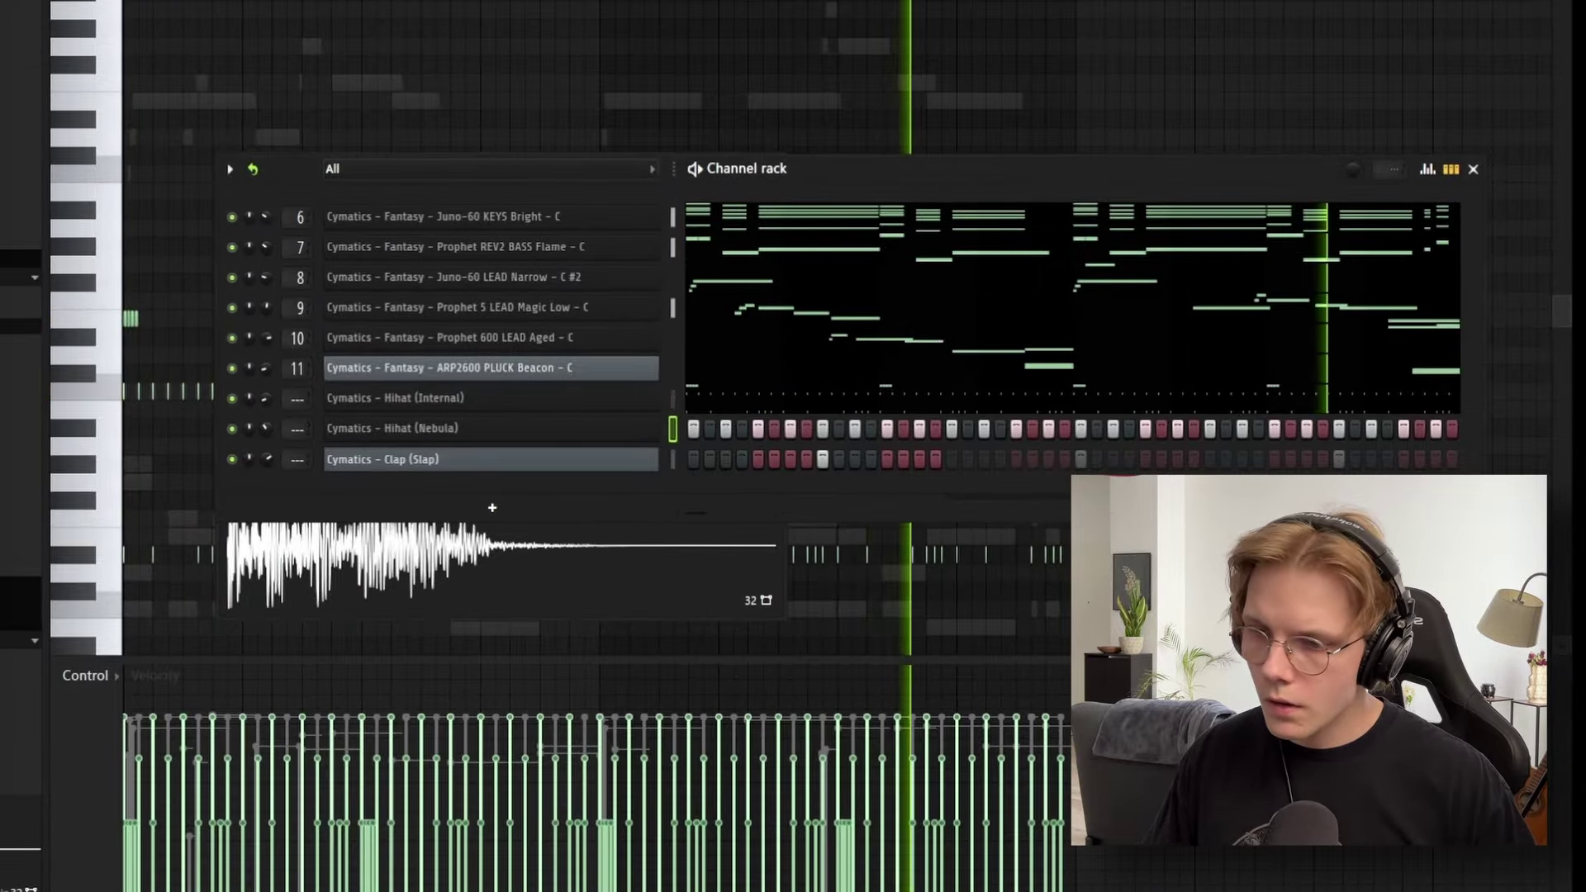
pyautogui.press('space')
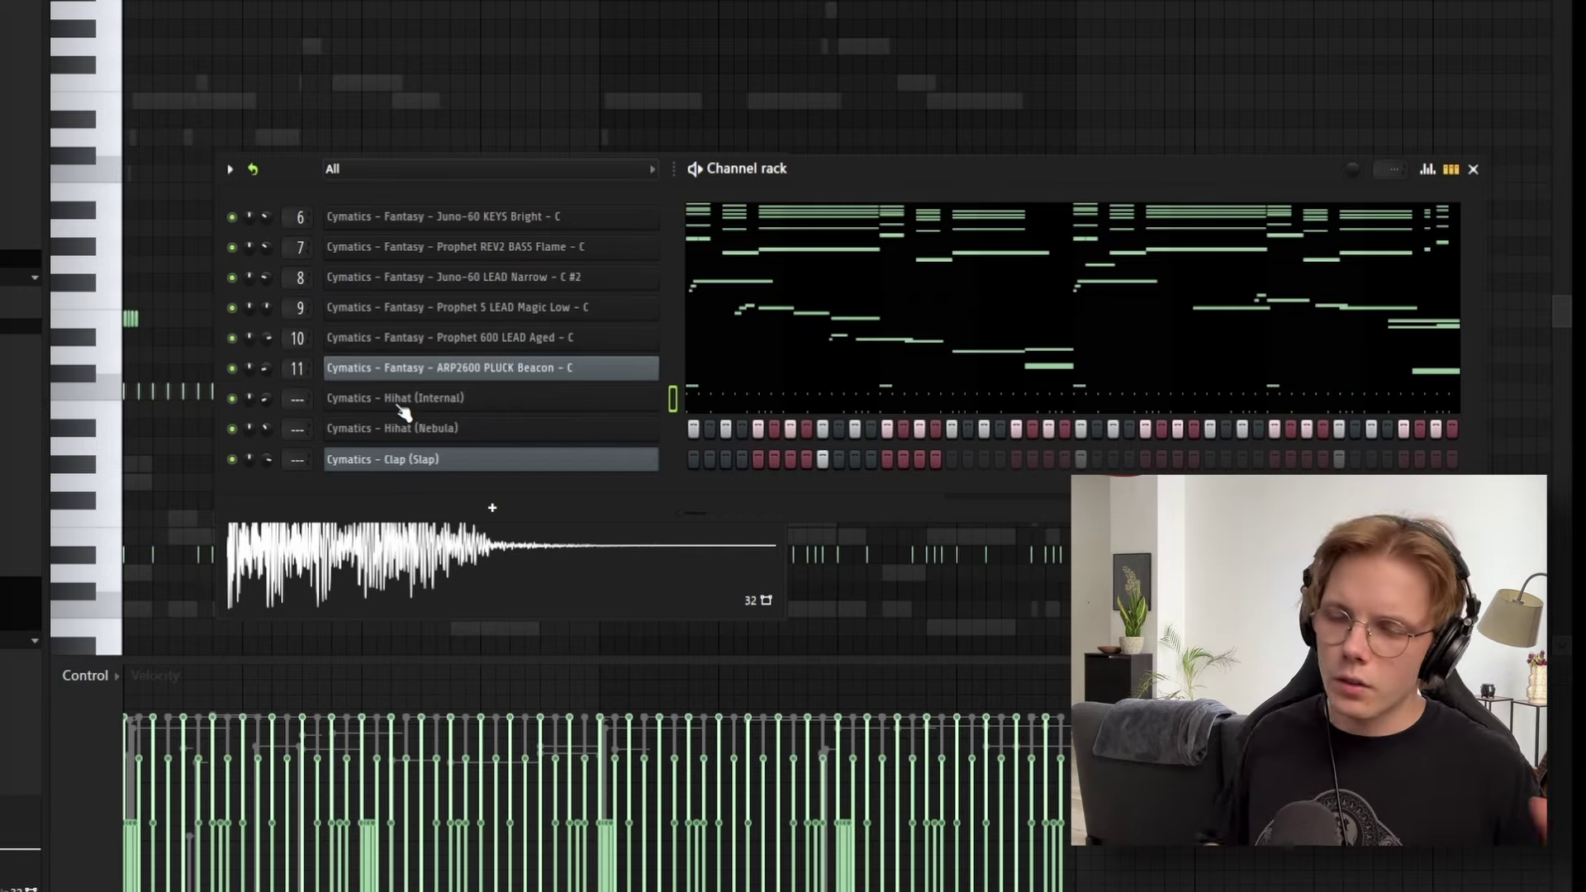
# Place a clap hit near bar 4 in the piano roll.
pyautogui.press('space')
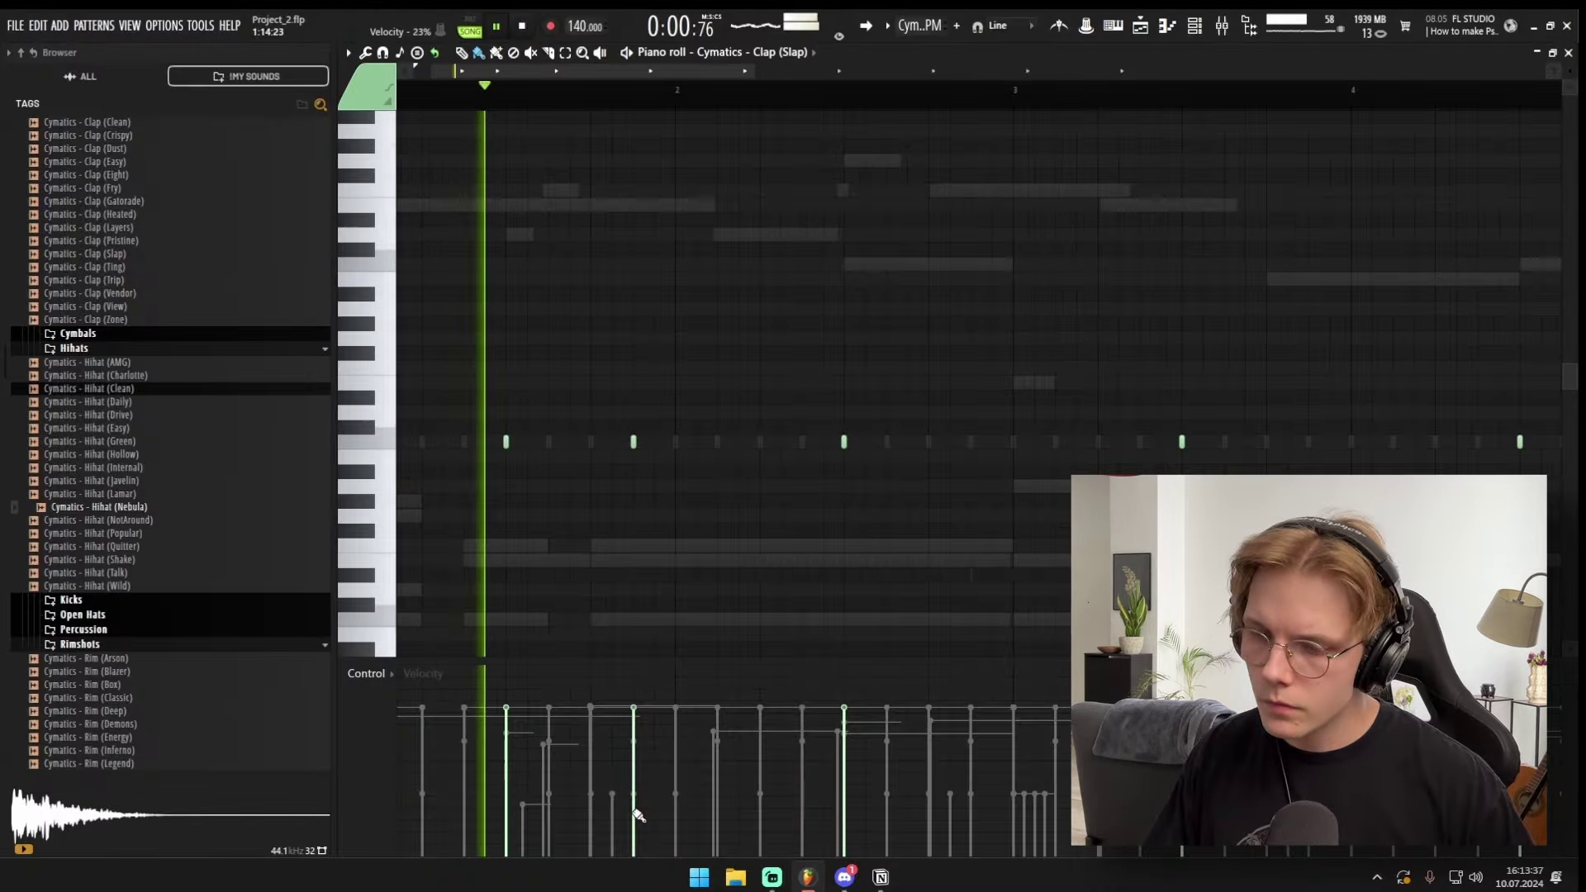
pyautogui.keyDown('ctrl'); pyautogui.scroll(-3, 641, 587); pyautogui.keyUp('ctrl')
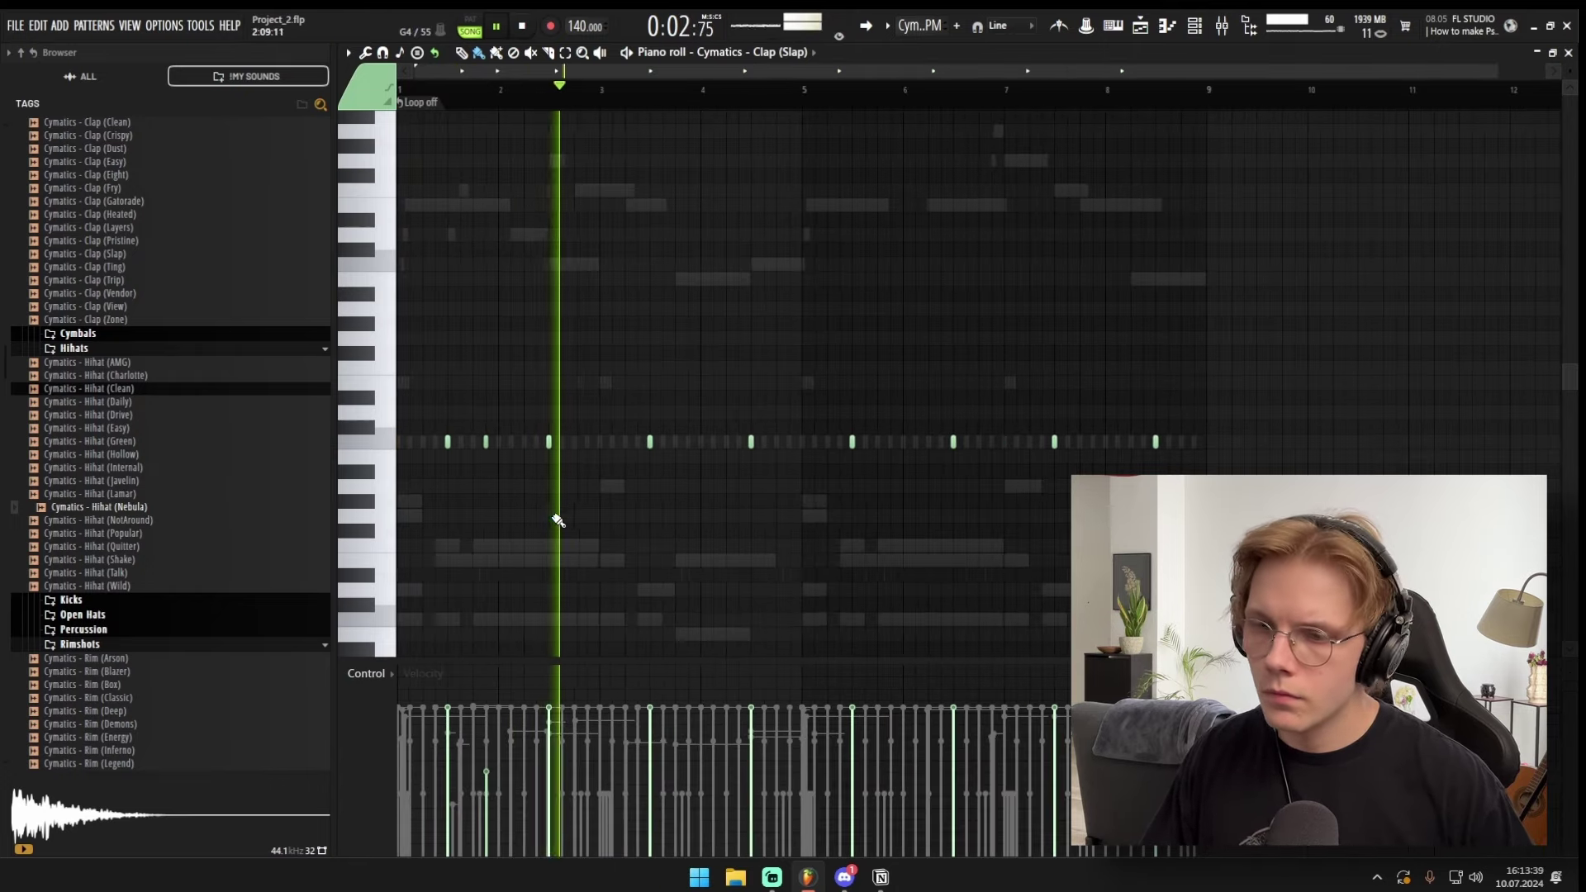
pyautogui.keyDown('ctrl'); pyautogui.scroll(2, 713, 485); pyautogui.keyUp('ctrl')
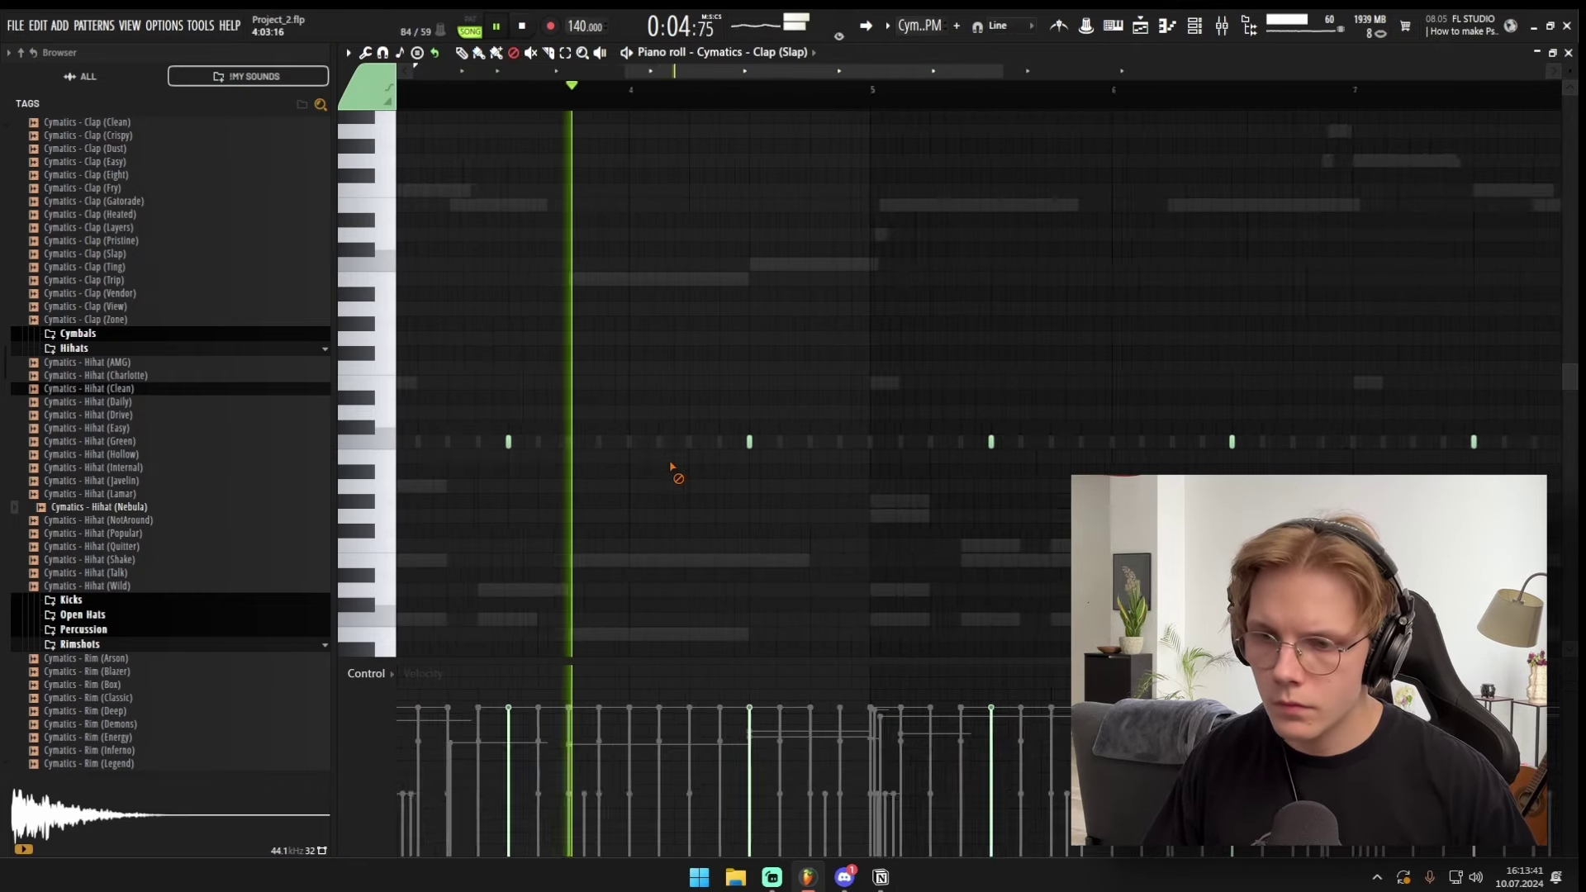
pyautogui.keyDown('ctrl'); pyautogui.scroll(3, 673, 471); pyautogui.keyUp('ctrl')
pyautogui.click(645, 442)
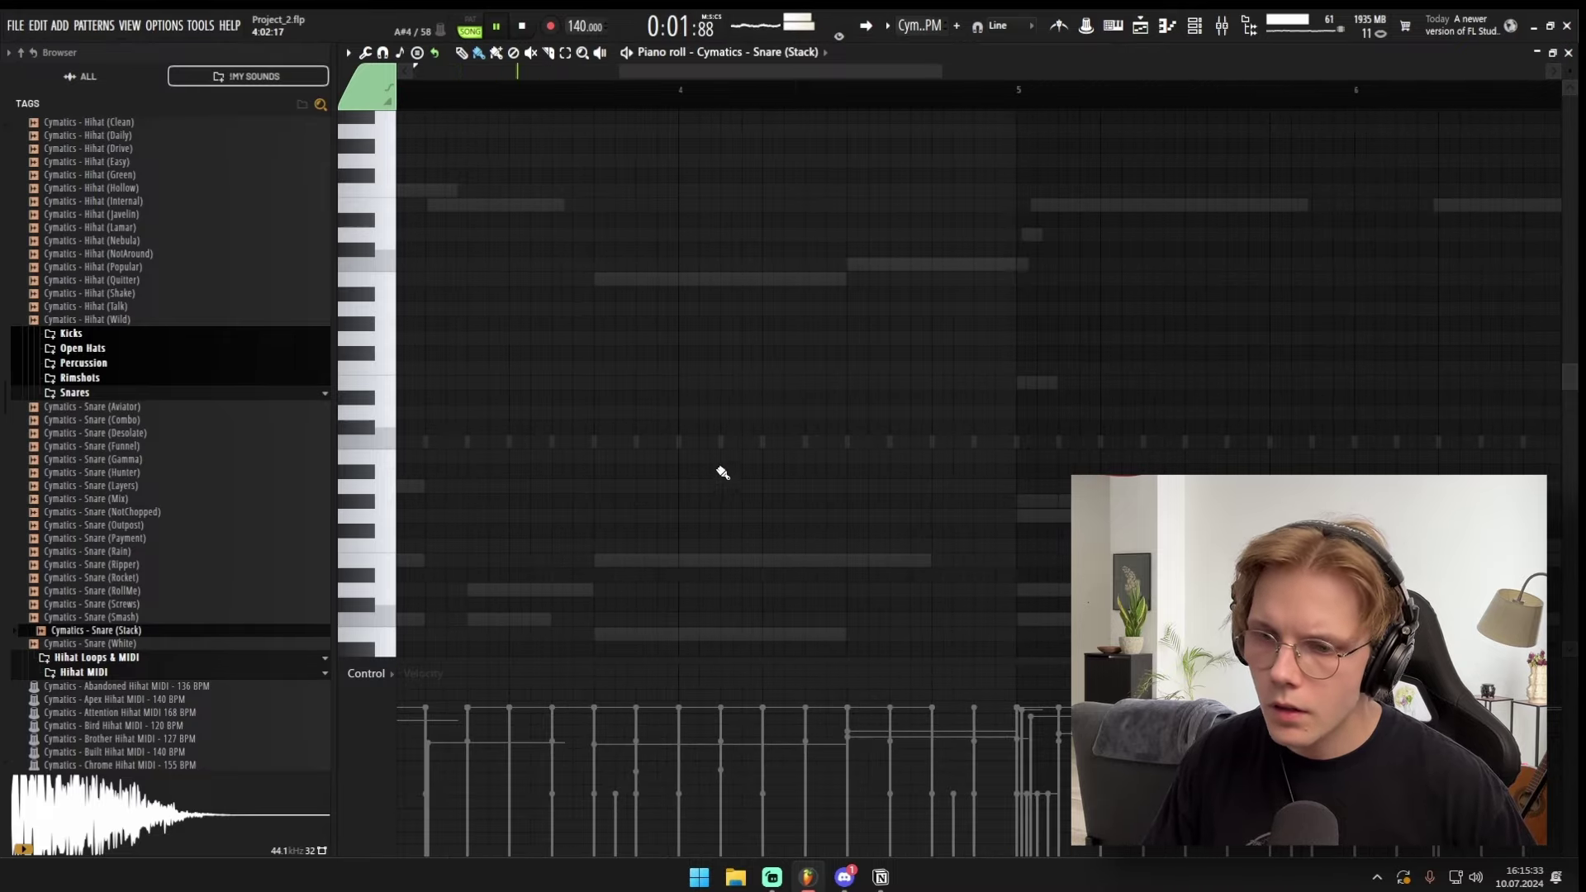
# Add three snare hits and lower one snare note's velocity.
pyautogui.click(721, 442)
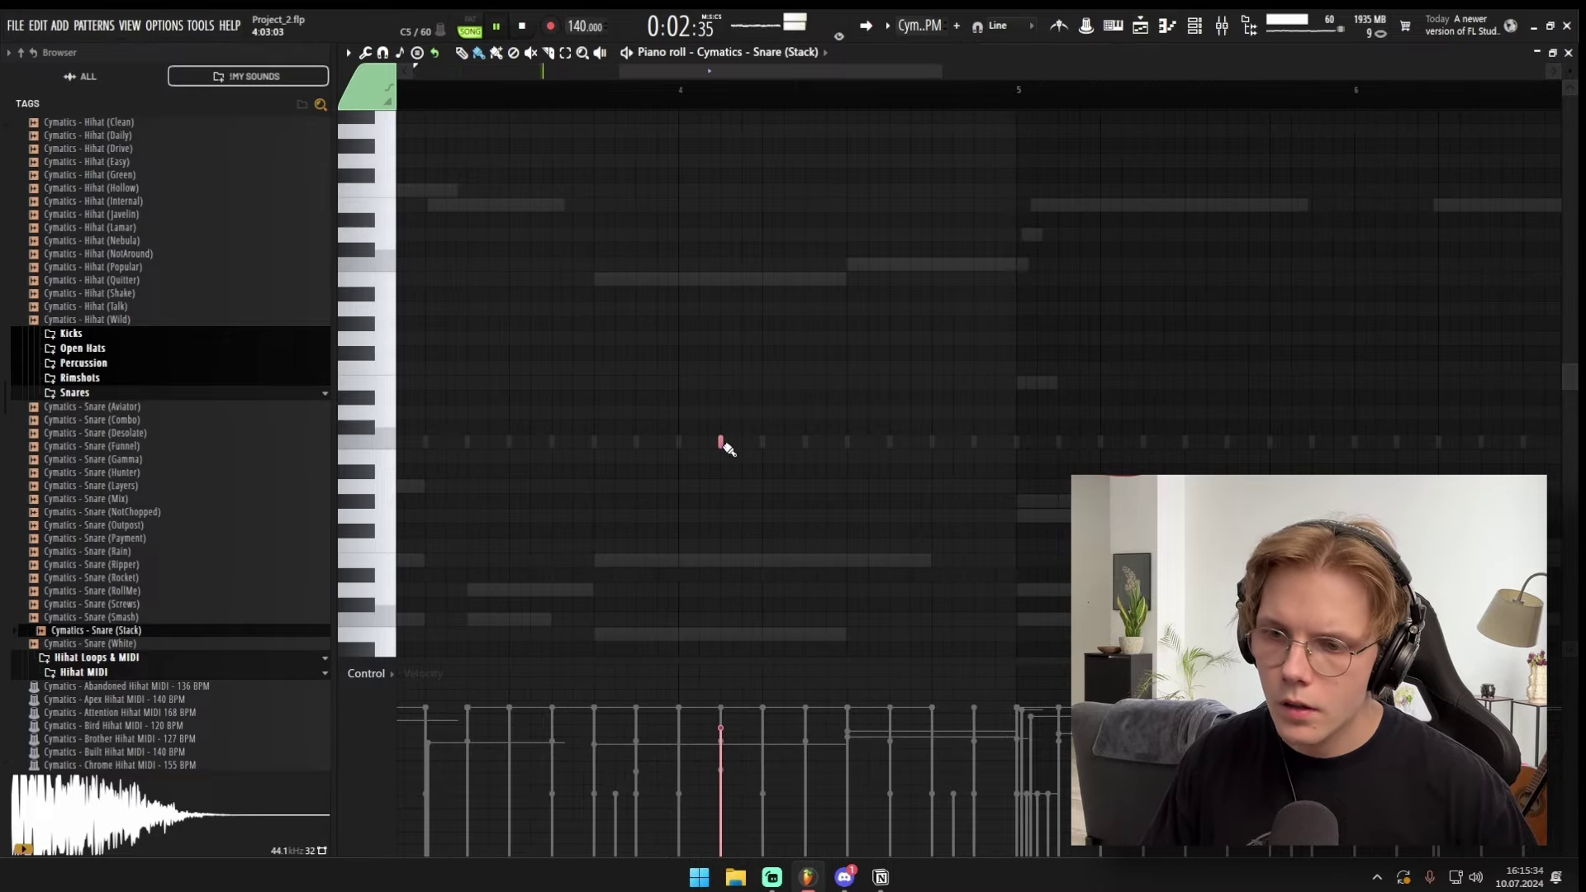
pyautogui.click(742, 442)
pyautogui.click(763, 442)
pyautogui.click(761, 748)
pyautogui.press('F6')
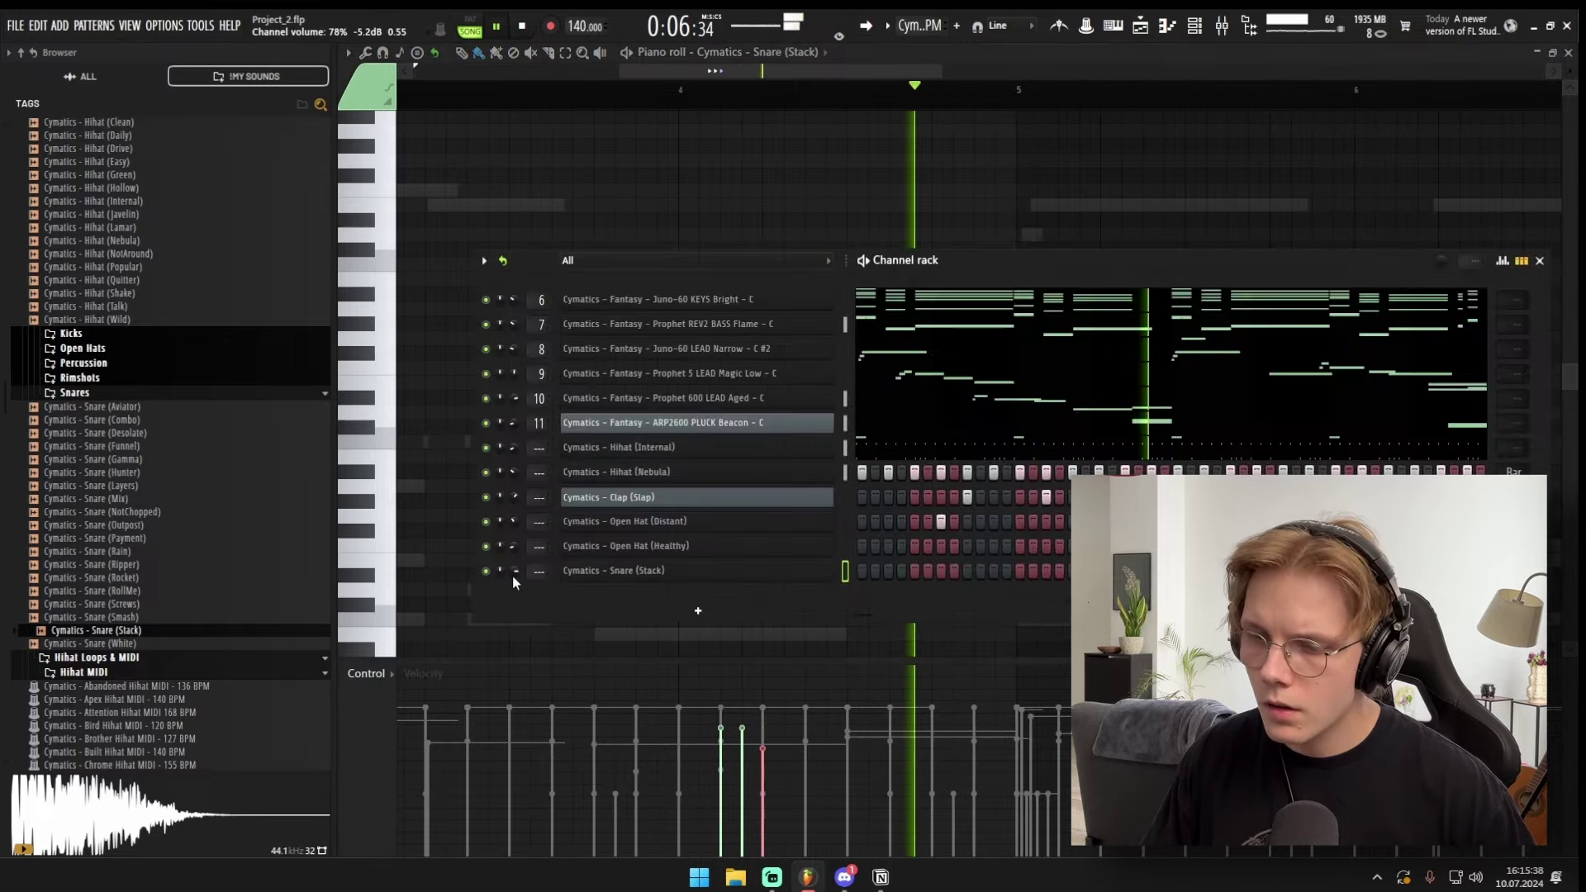
pyautogui.press('space')
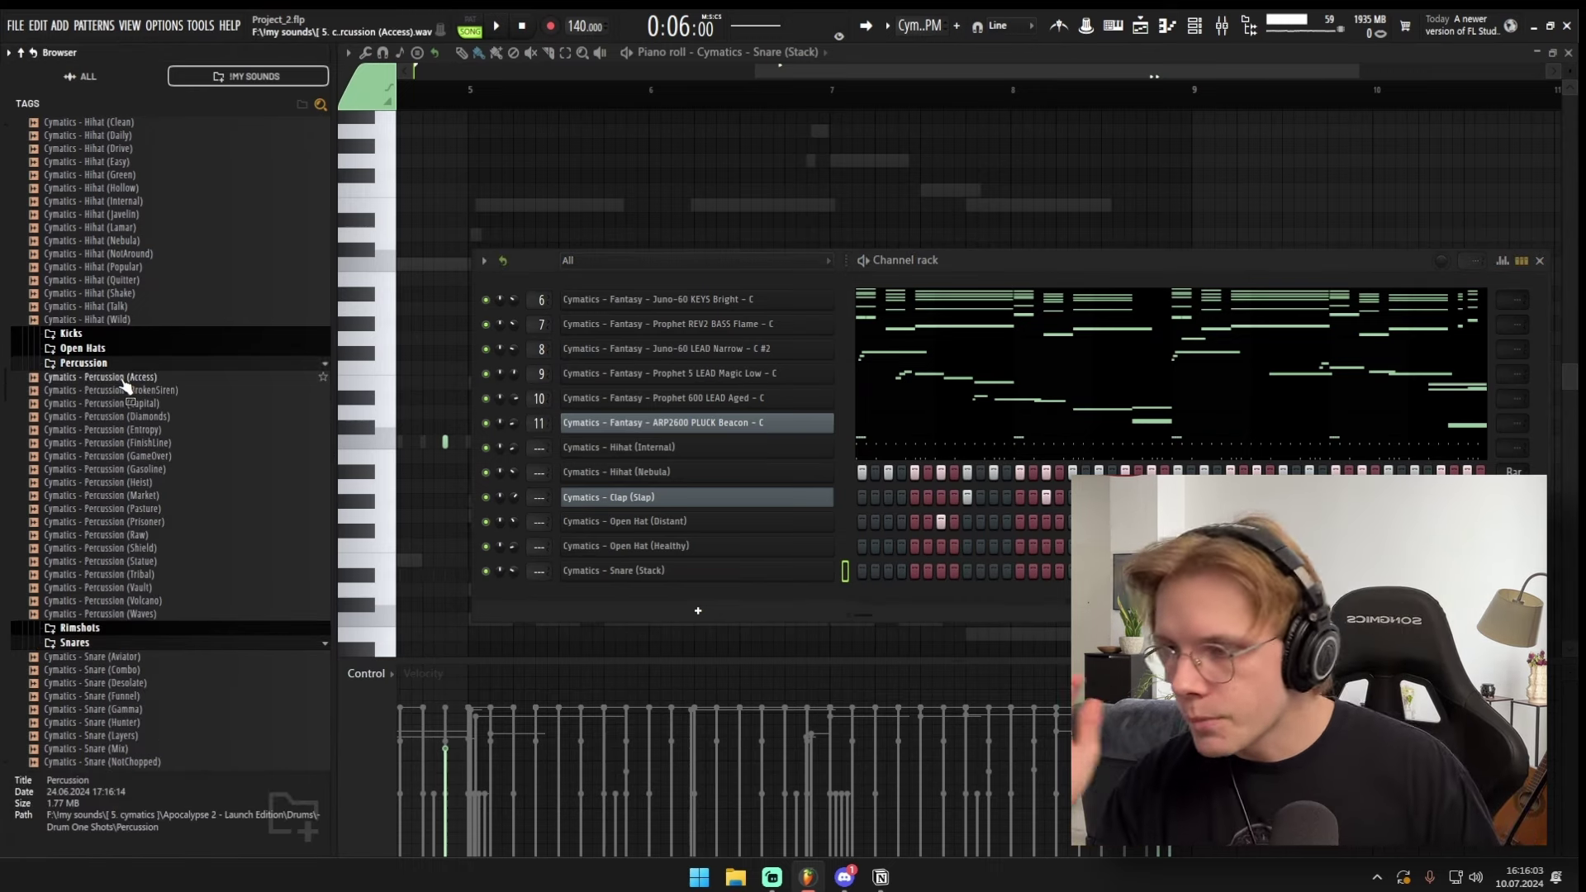
pyautogui.press('space')
# Add a percussion channel with two steps, swapping its sample to Percussion (Market).
pyautogui.moveTo(145, 395); pyautogui.dragTo(919, 599)
pyautogui.click(914, 596)
pyautogui.click(941, 596)
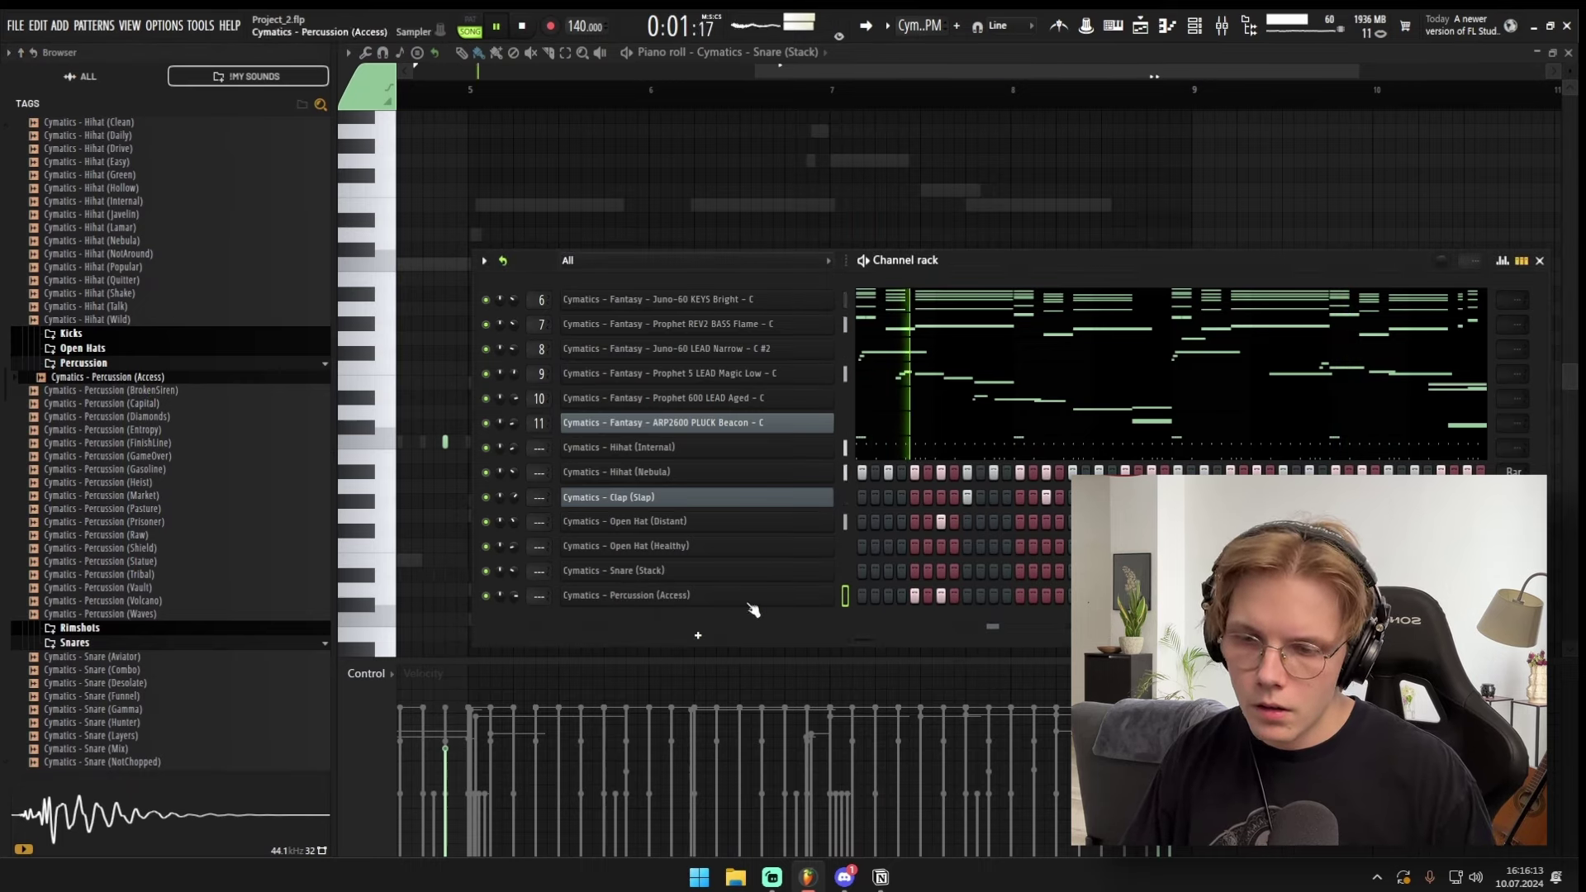
pyautogui.click(159, 415)
pyautogui.click(124, 496)
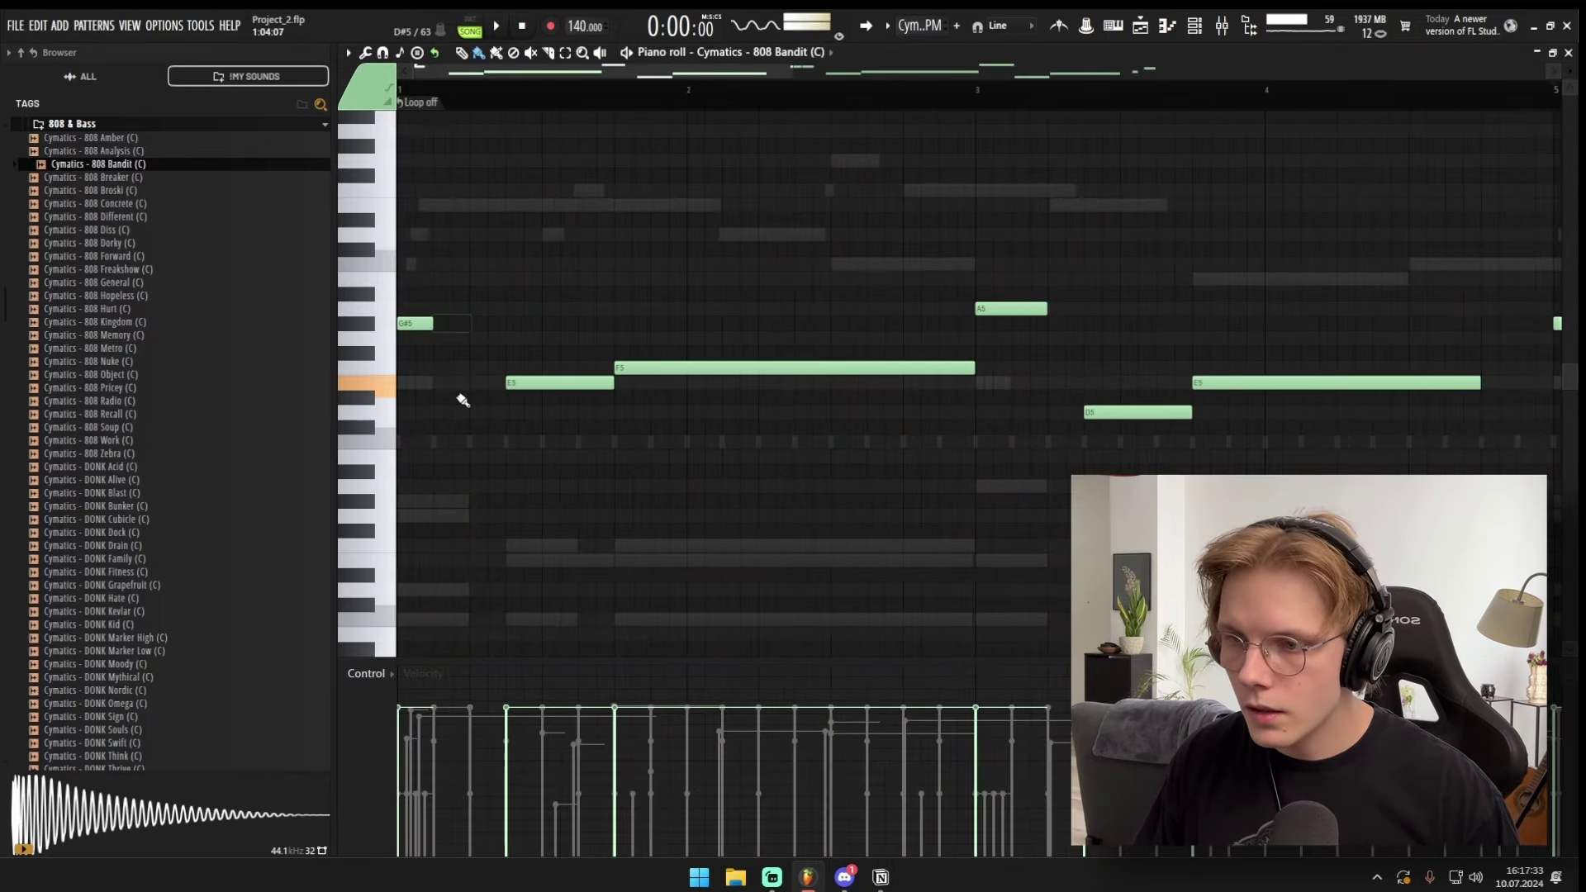
# Swap the bass to Cymatics 808 General and chop the F5 note into eight repeats with Alt+U.
pyautogui.scroll(-2, 463, 397)
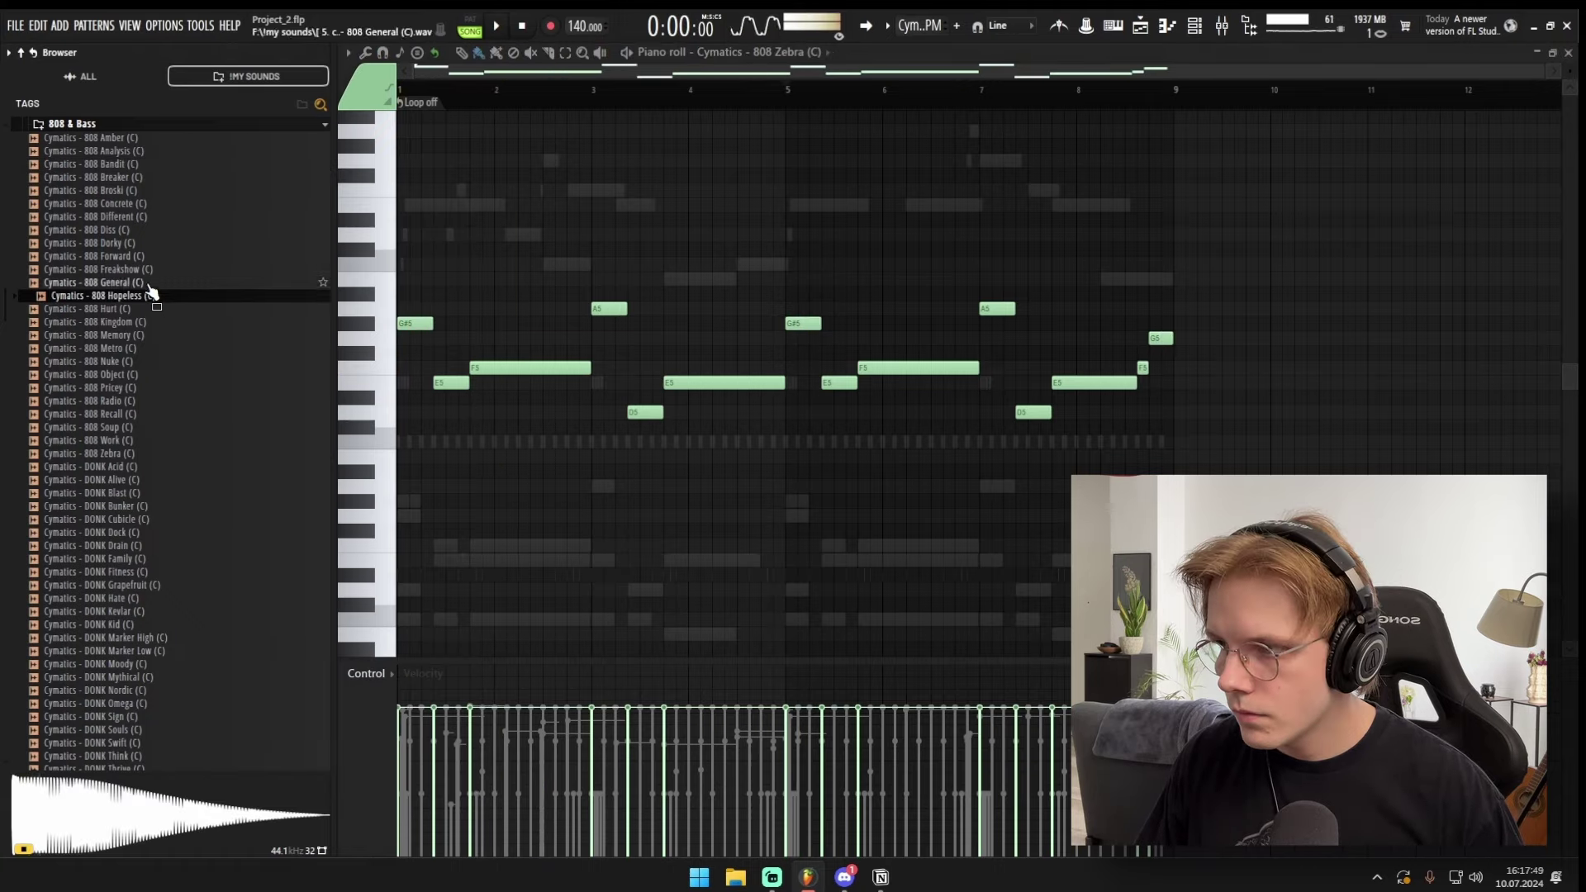
pyautogui.click(149, 285)
pyautogui.moveTo(149, 282); pyautogui.dragTo(772, 585)
pyautogui.press('space')
pyautogui.press('F6')
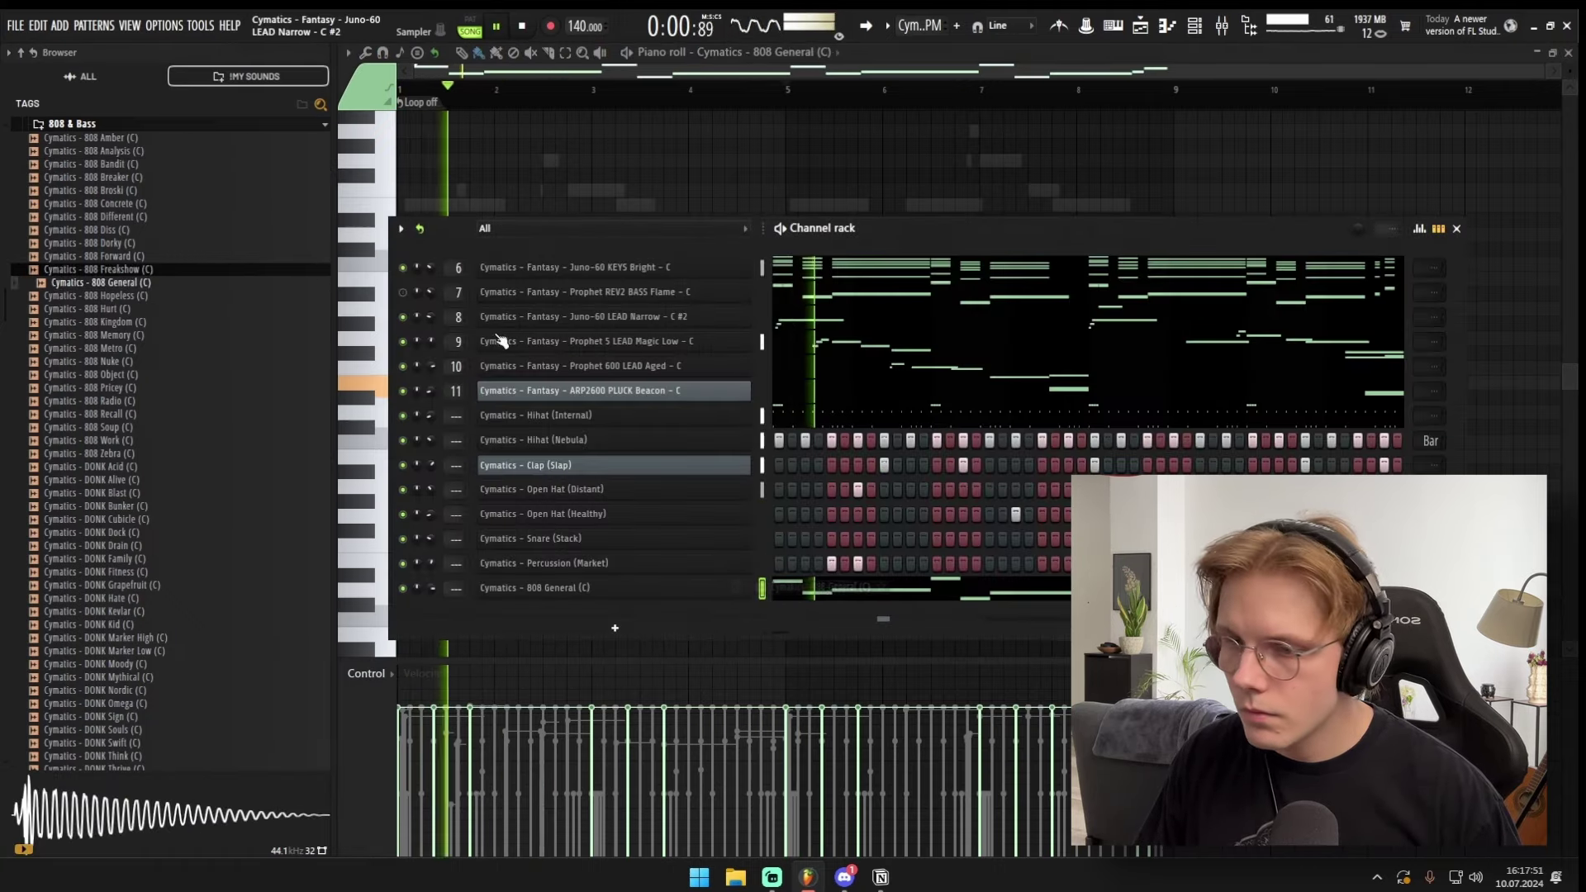
pyautogui.press('F6')
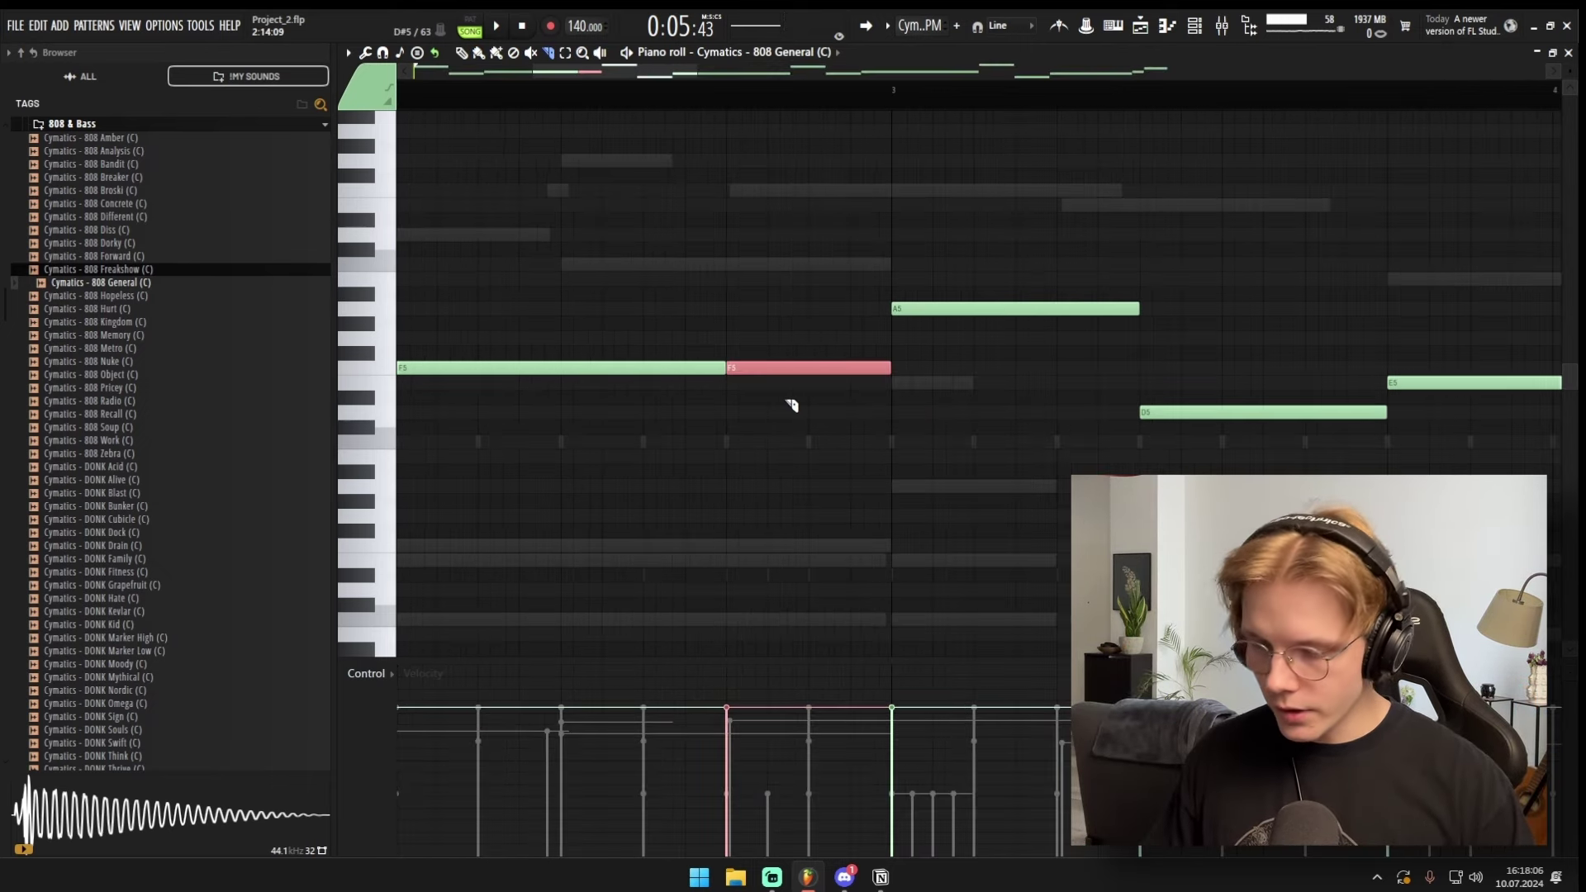
pyautogui.hotkey('alt', 'u')
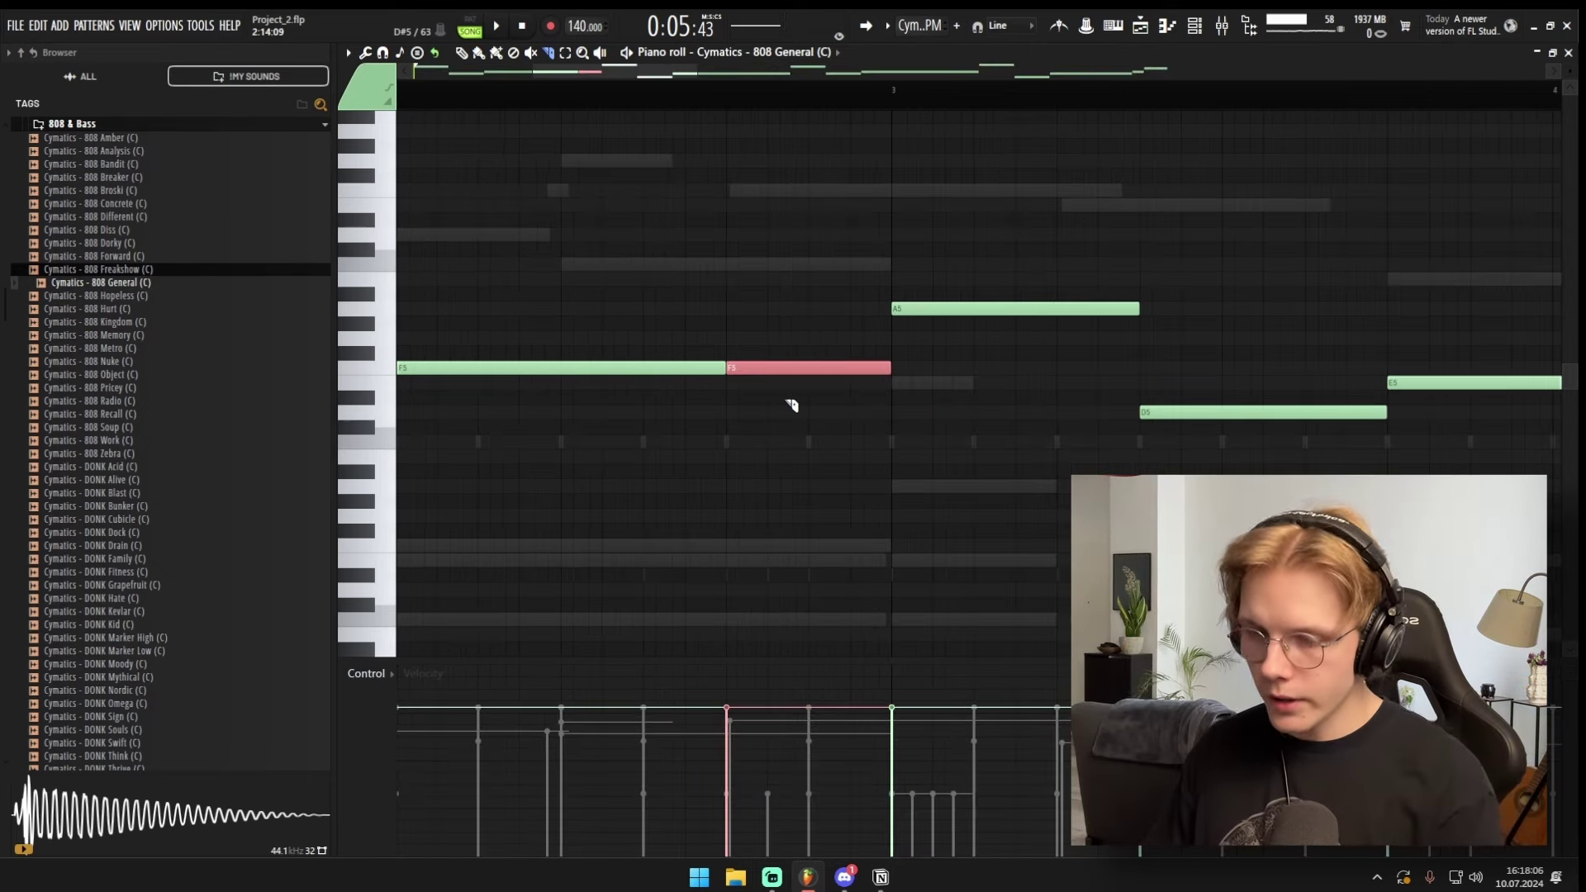
# Draw a new F5 808 note later in the pattern and select the G5 note near bar 9.
pyautogui.moveTo(773, 313); pyautogui.dragTo(1015, 298)
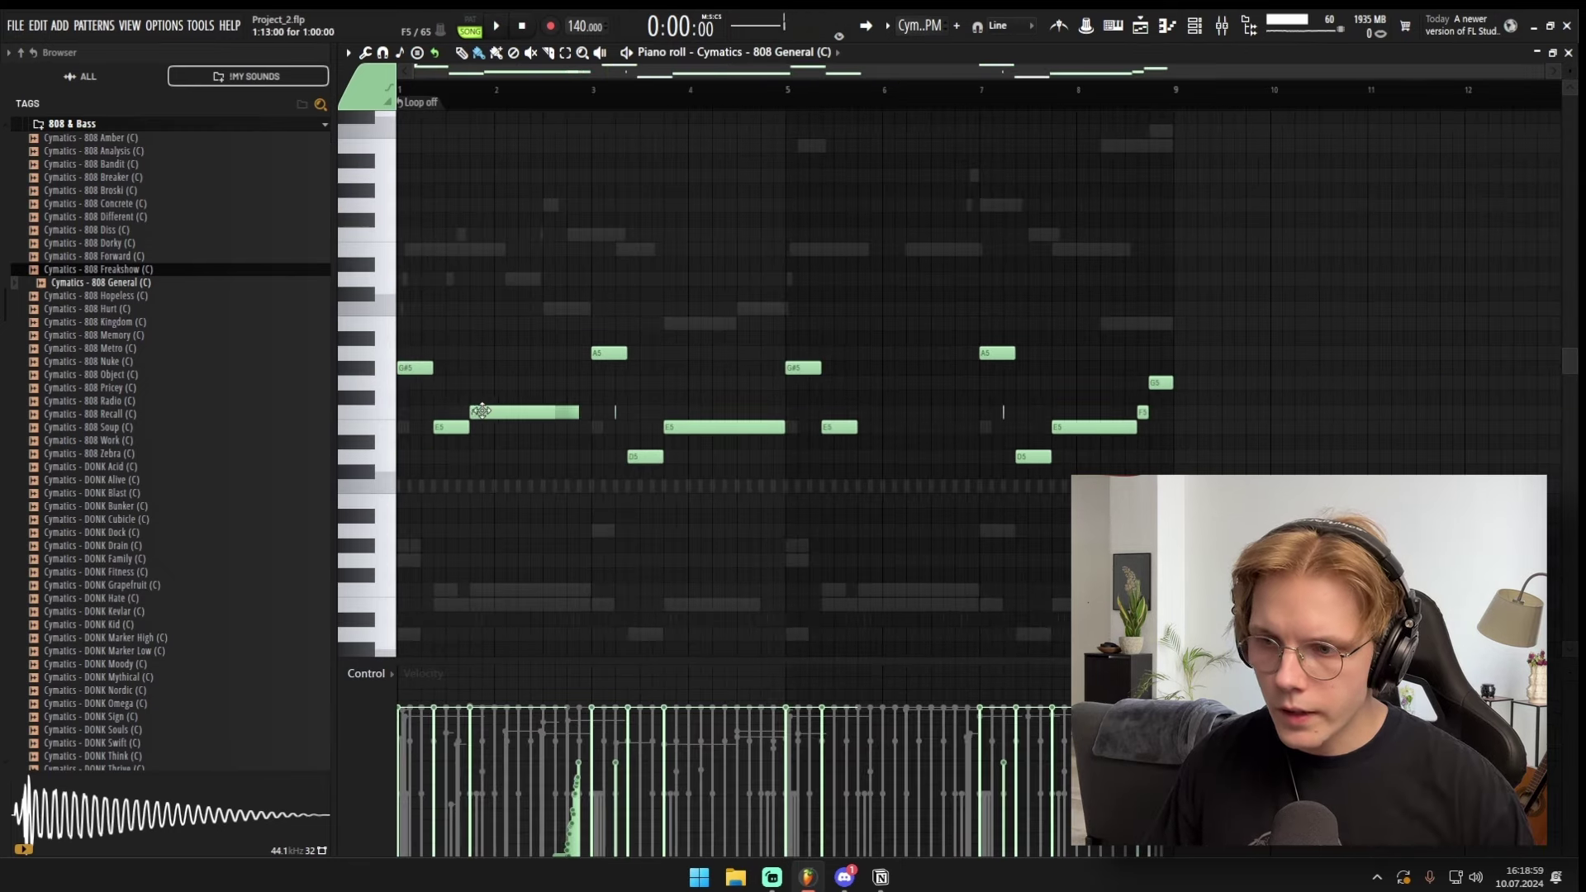
pyautogui.moveTo(793, 411); pyautogui.dragTo(869, 411)
pyautogui.press('space')
pyautogui.click(1160, 383)
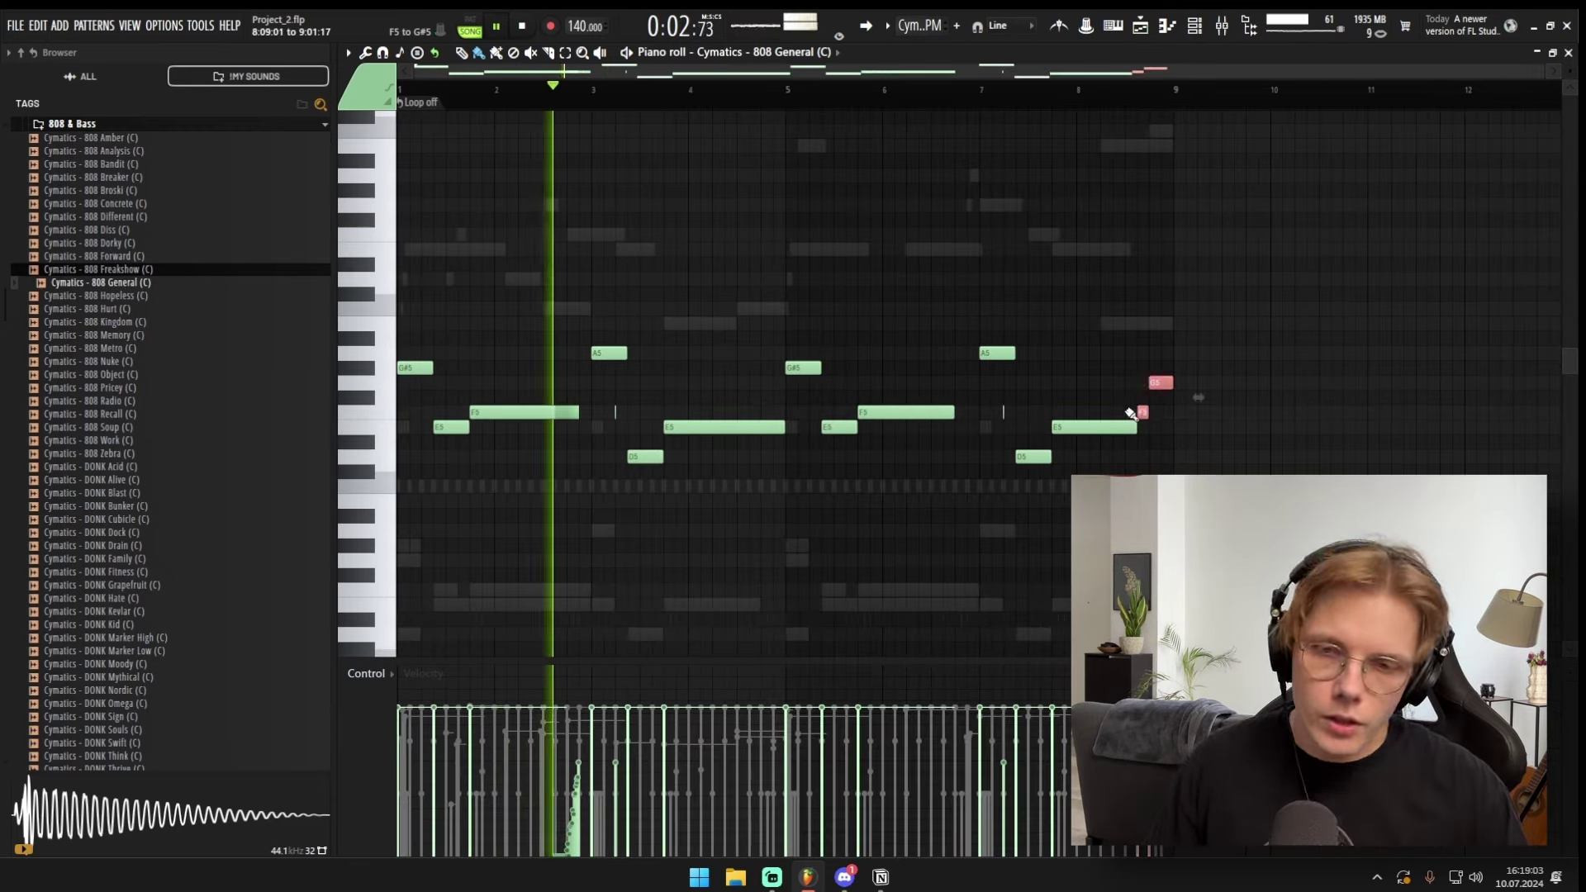
pyautogui.press('F6')
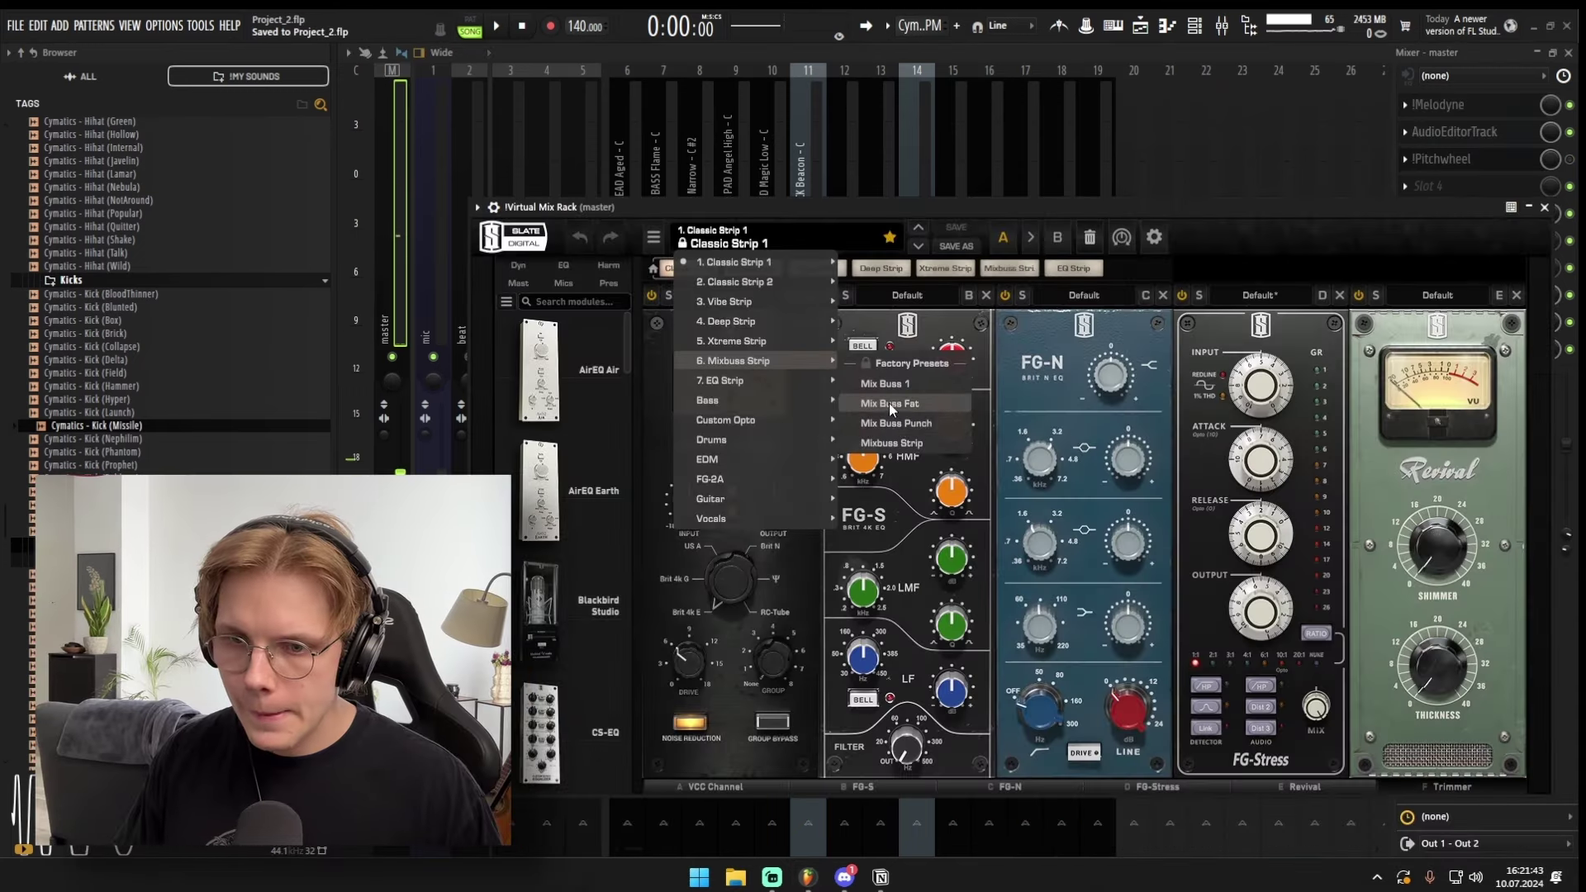
# Load a Mixbuss Strip preset on the master and boost Parametric EQ 2 band 5 around 300 Hz.
pyautogui.click(889, 404)
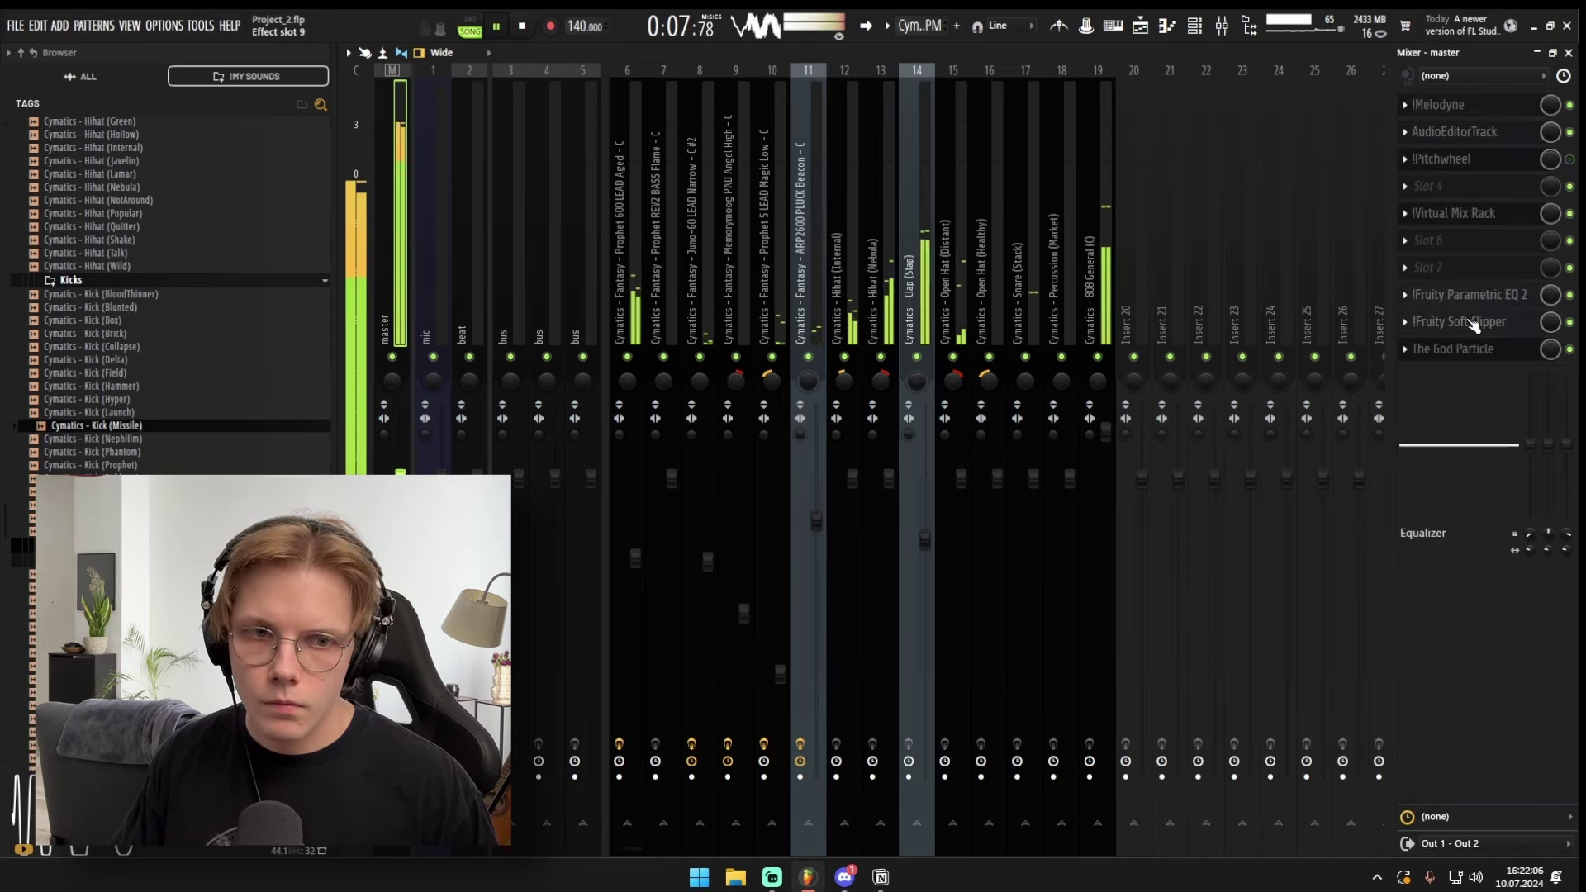
pyautogui.click(1461, 297)
pyautogui.moveTo(669, 332); pyautogui.dragTo(585, 309)
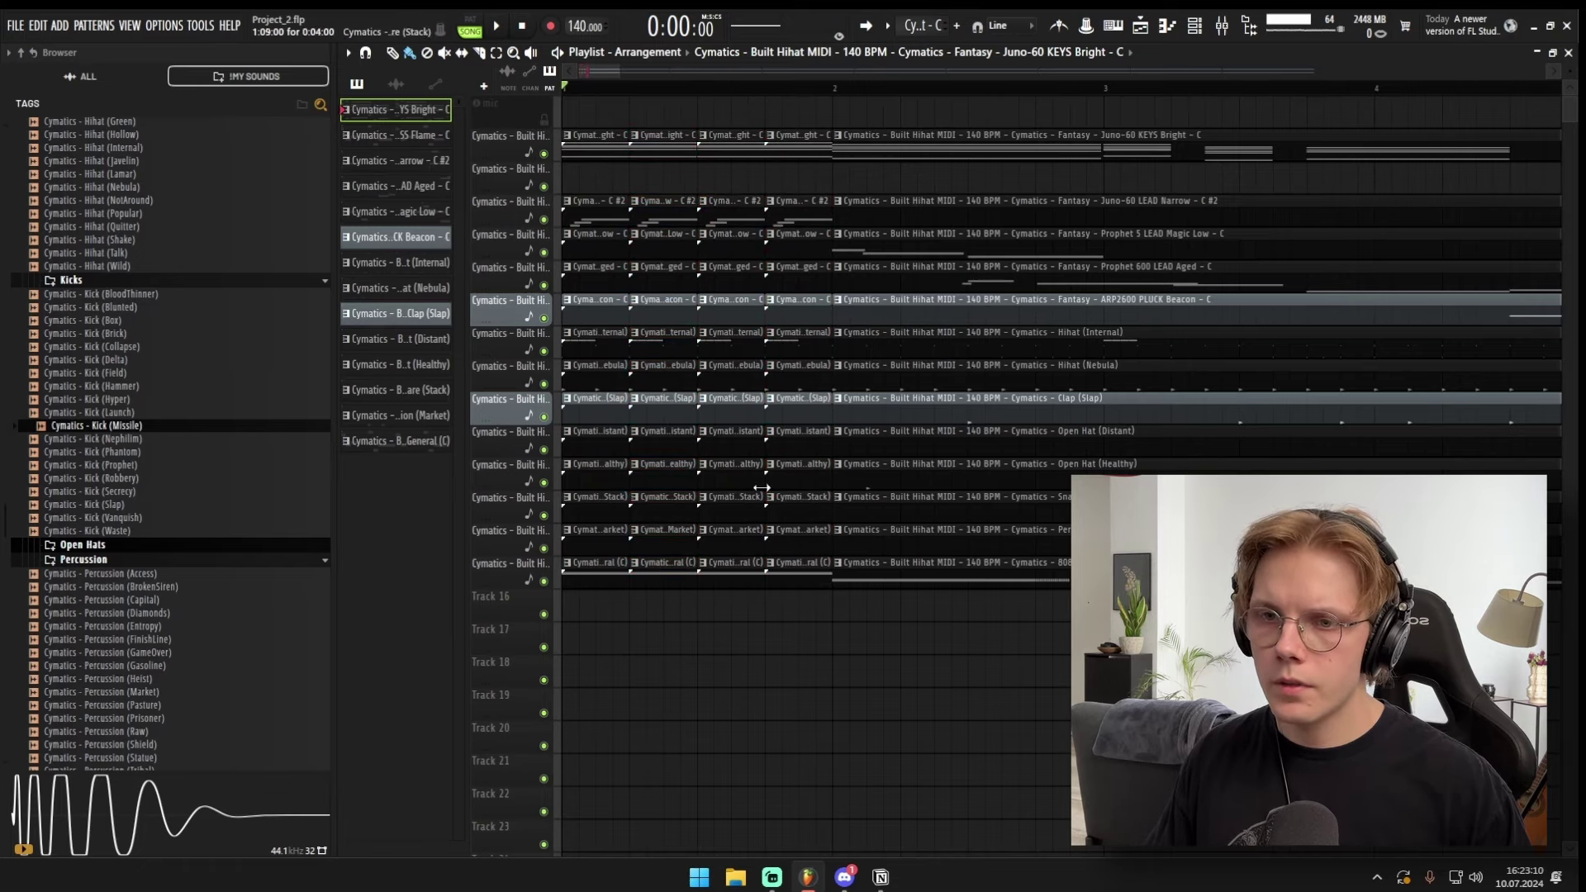
# Delete the intro clips on playlist rows 2–5.
pyautogui.press('space')
pyautogui.scroll(-2, 761, 488)
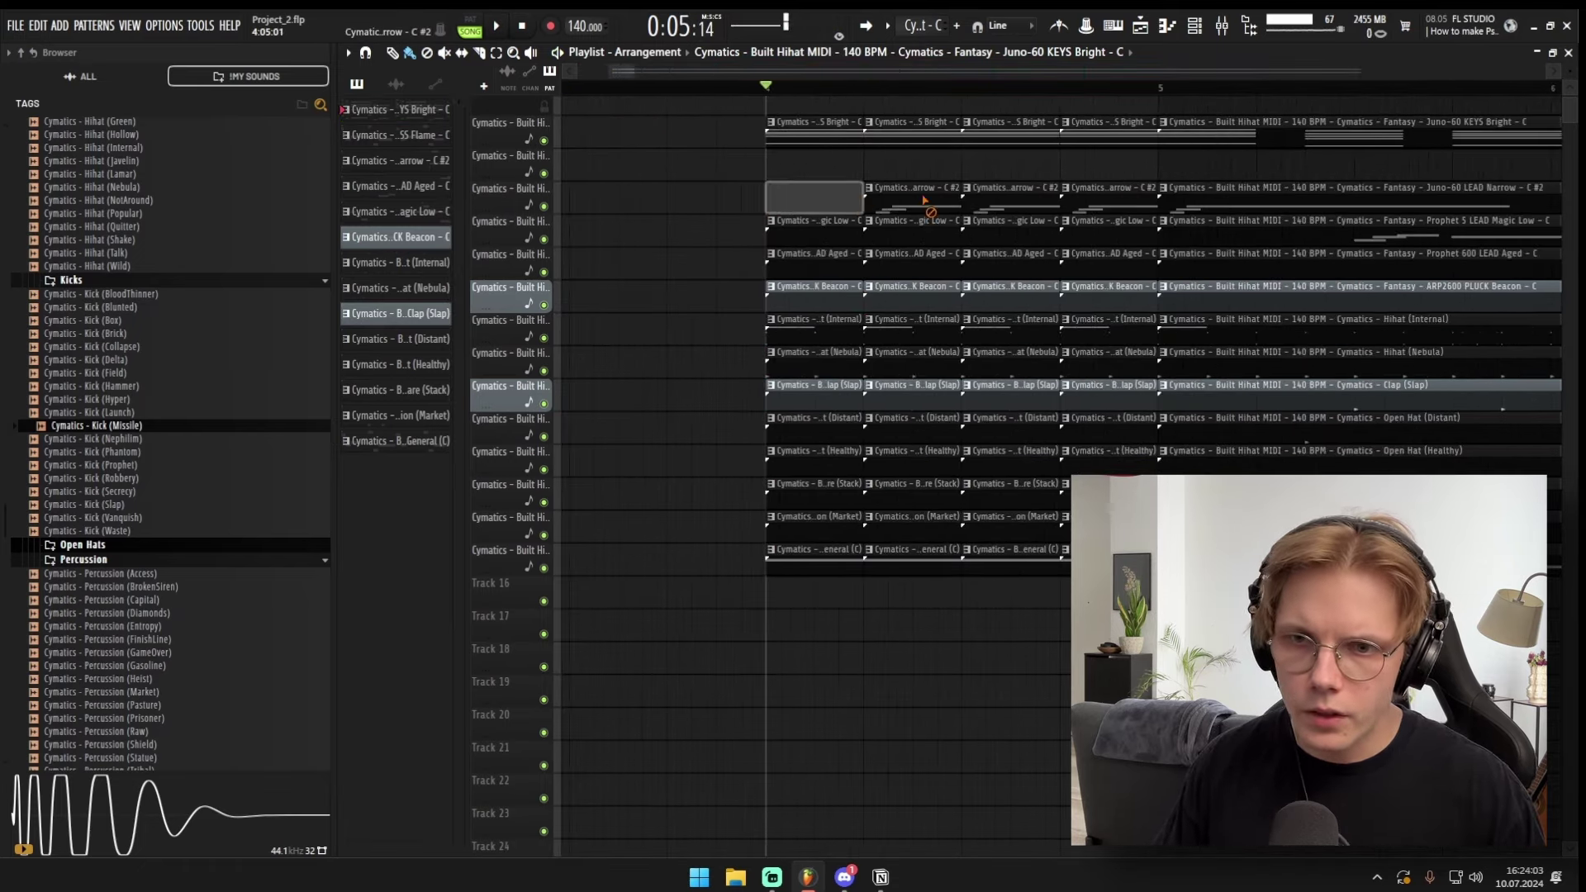
pyautogui.rightClick(926, 201)
pyautogui.rightClick(1008, 202)
pyautogui.rightClick(1078, 205)
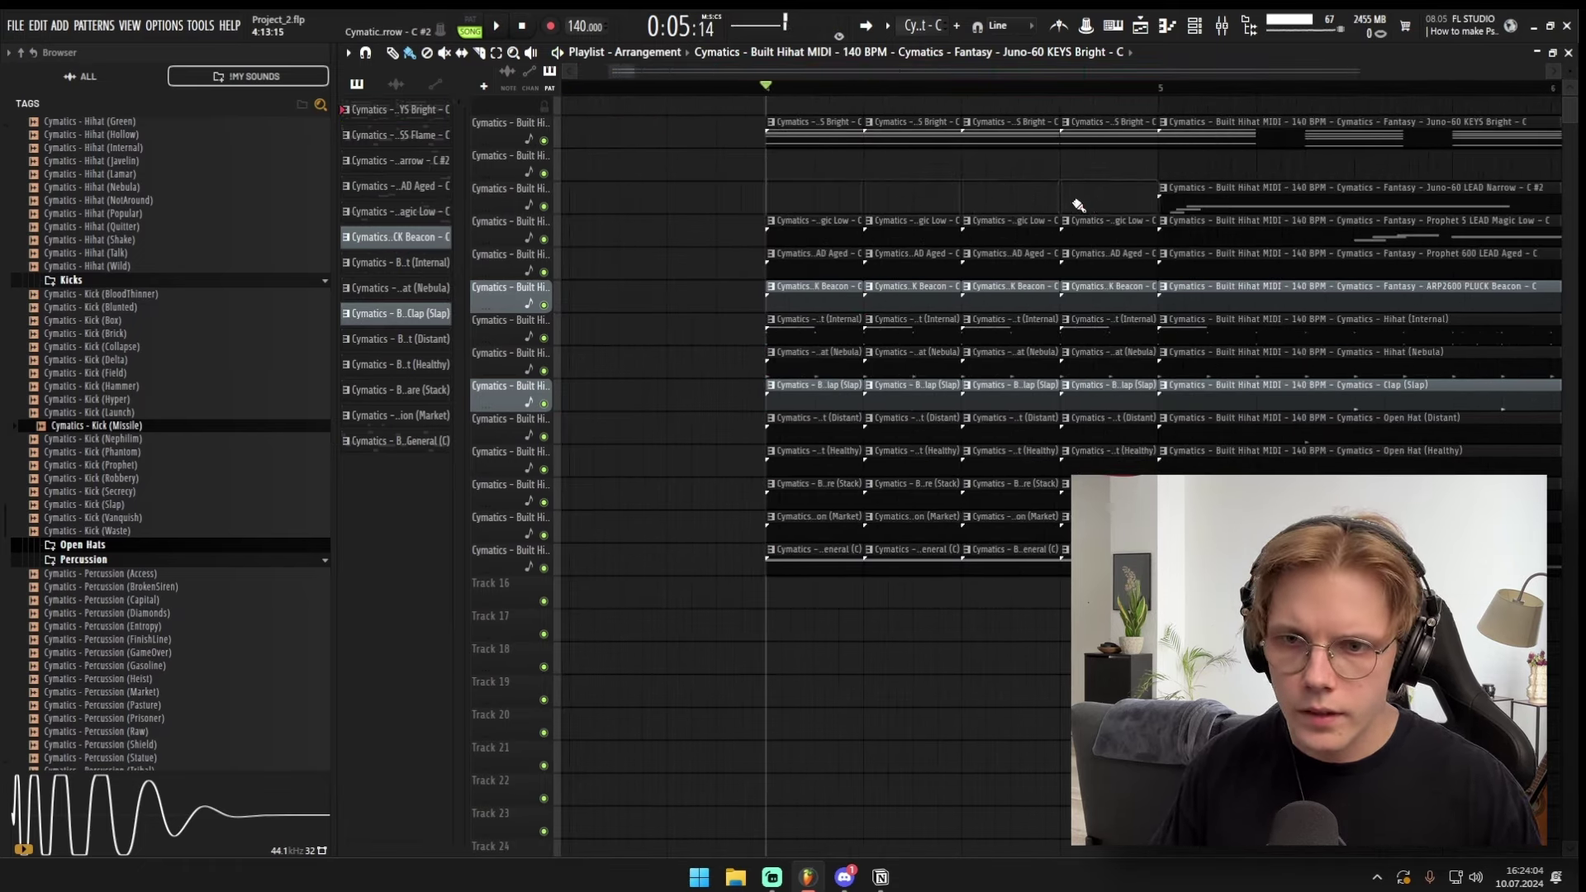
pyautogui.scroll(-3, 1079, 204)
pyautogui.press('Delete')
pyautogui.press('space')
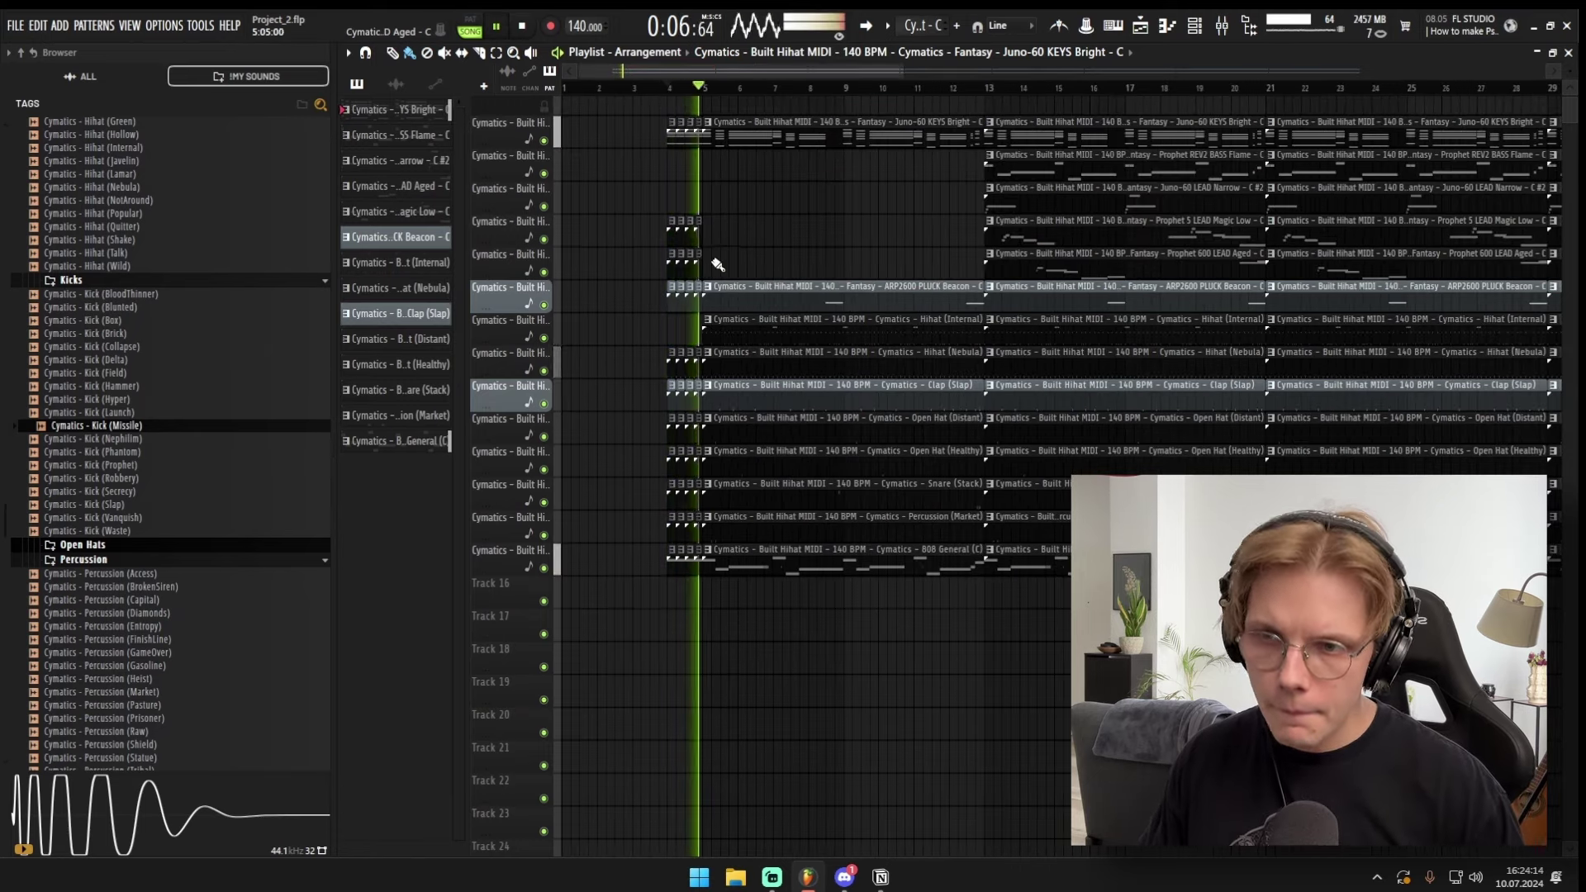
# Add an F#5 note to the pluck pattern.
pyautogui.scroll(-2, 675, 292)
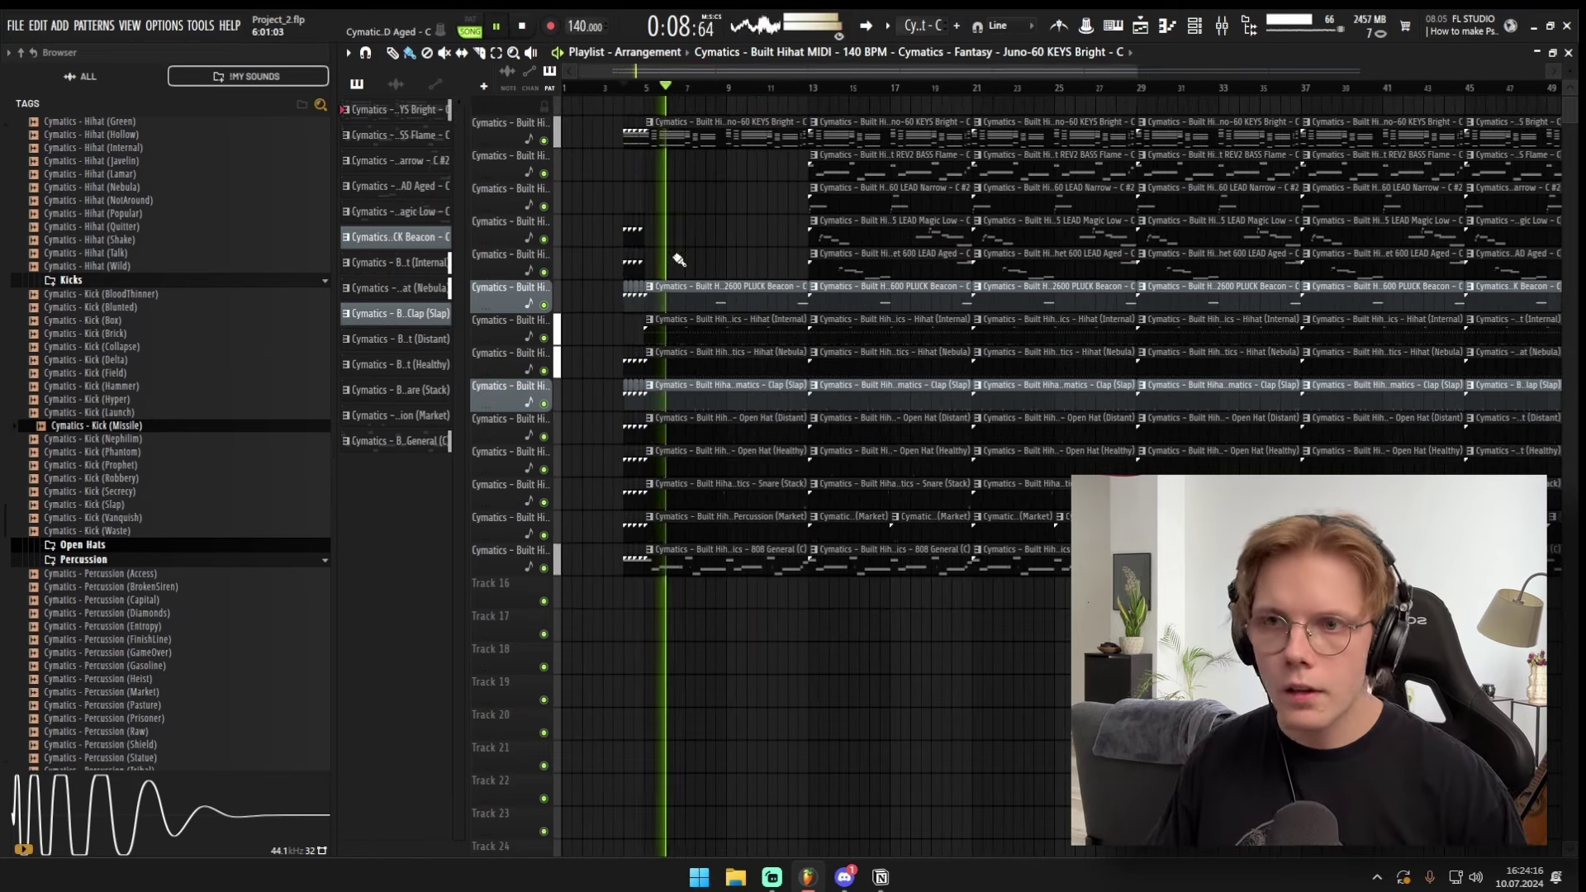
pyautogui.scroll(-2, 702, 220)
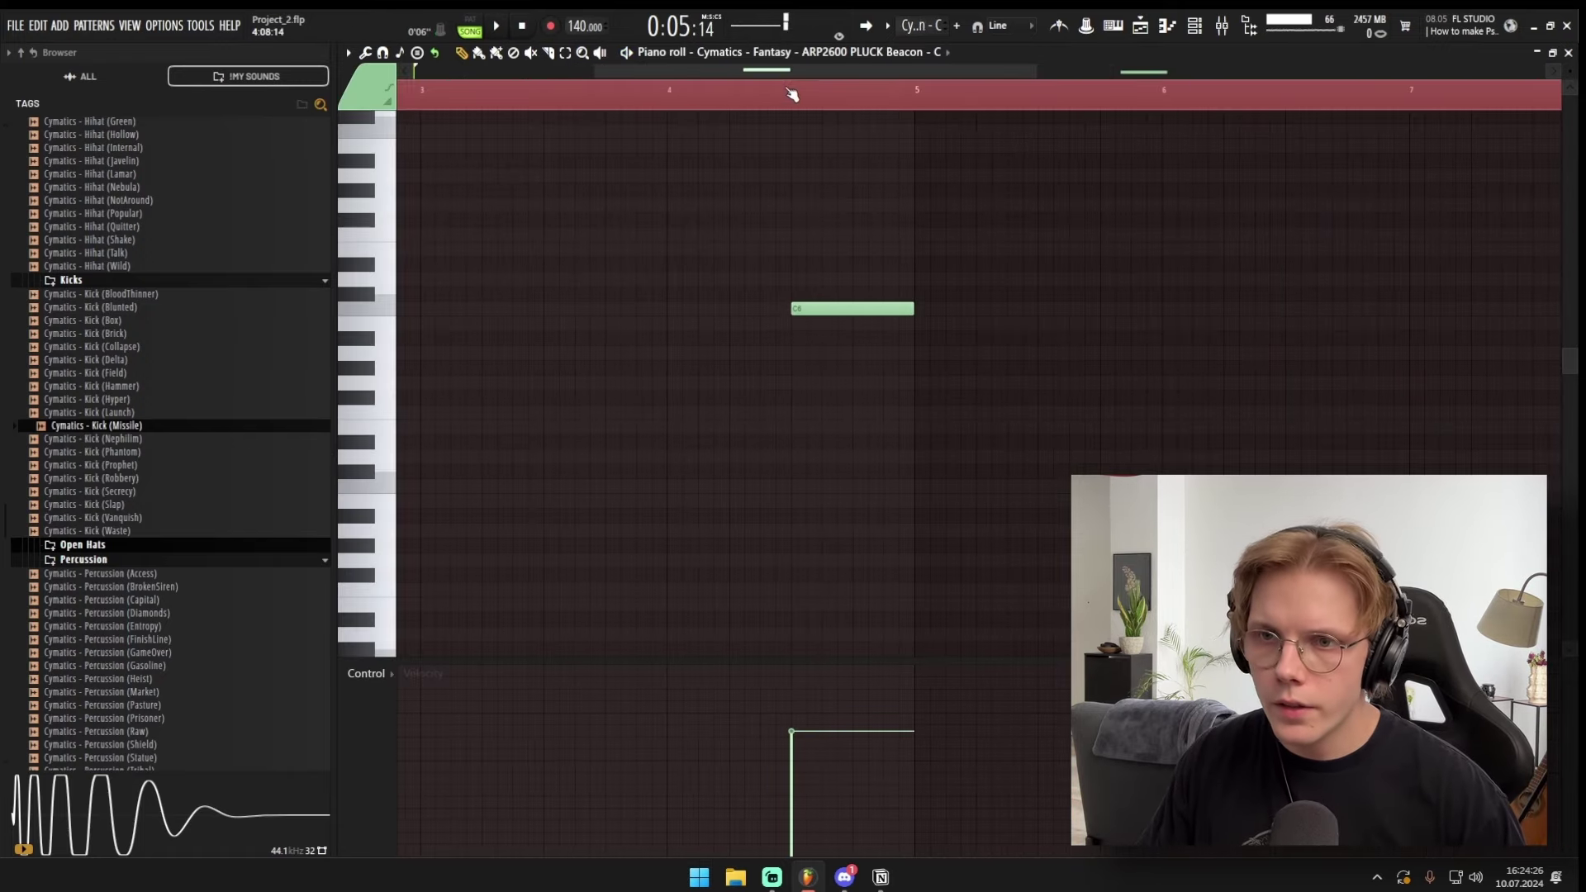
pyautogui.click(856, 398)
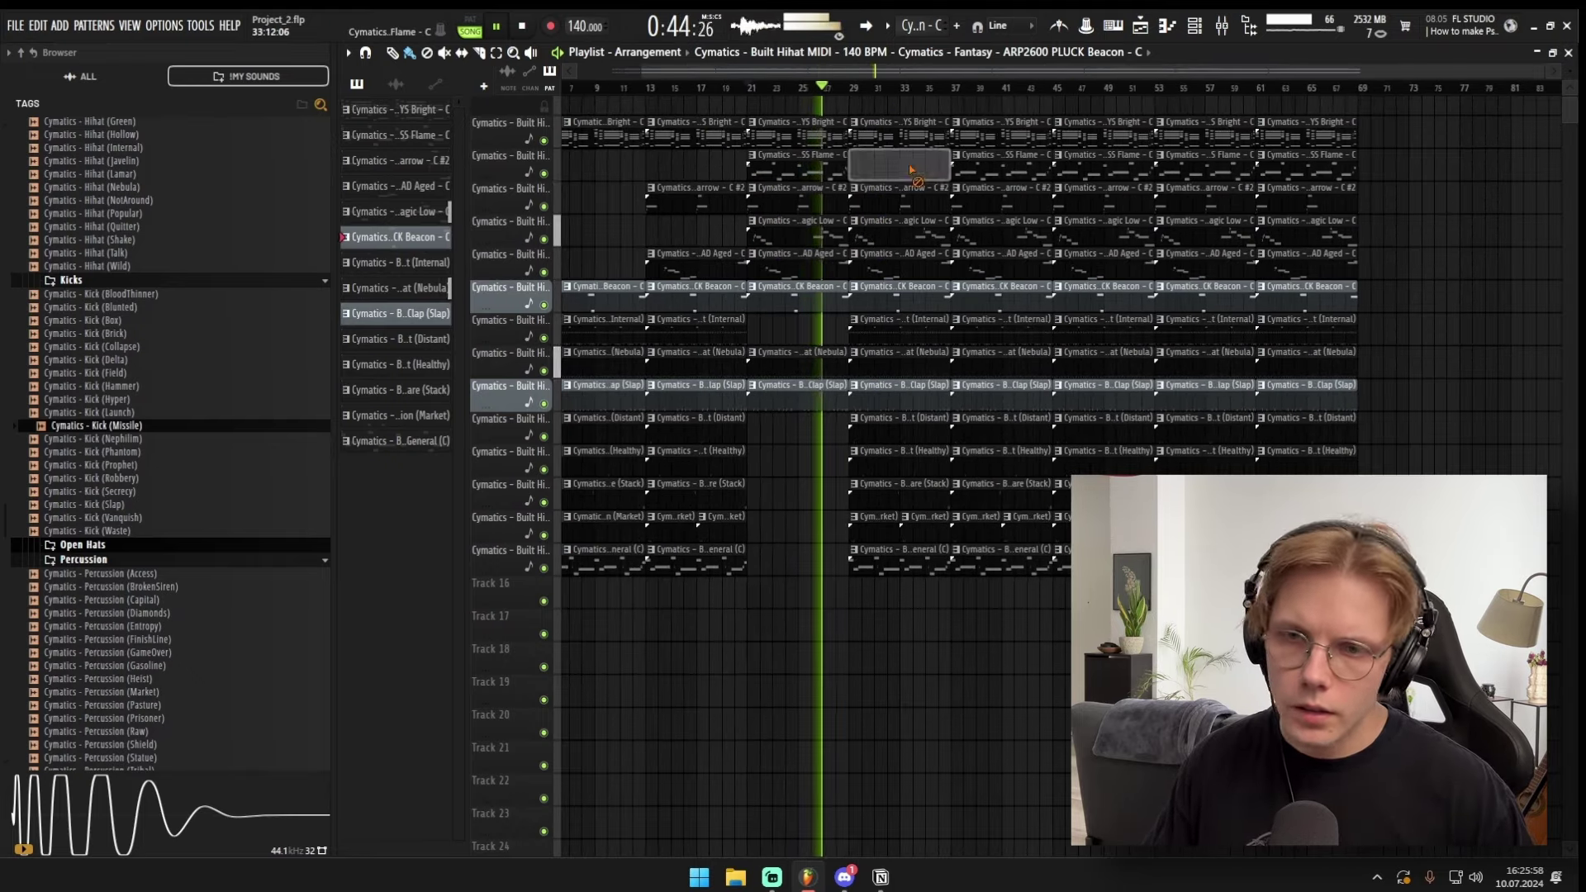
# Remove clips around bars 29–37 to create a breakdown.
pyautogui.scroll(-2, 912, 288)
pyautogui.scroll(3, 949, 339)
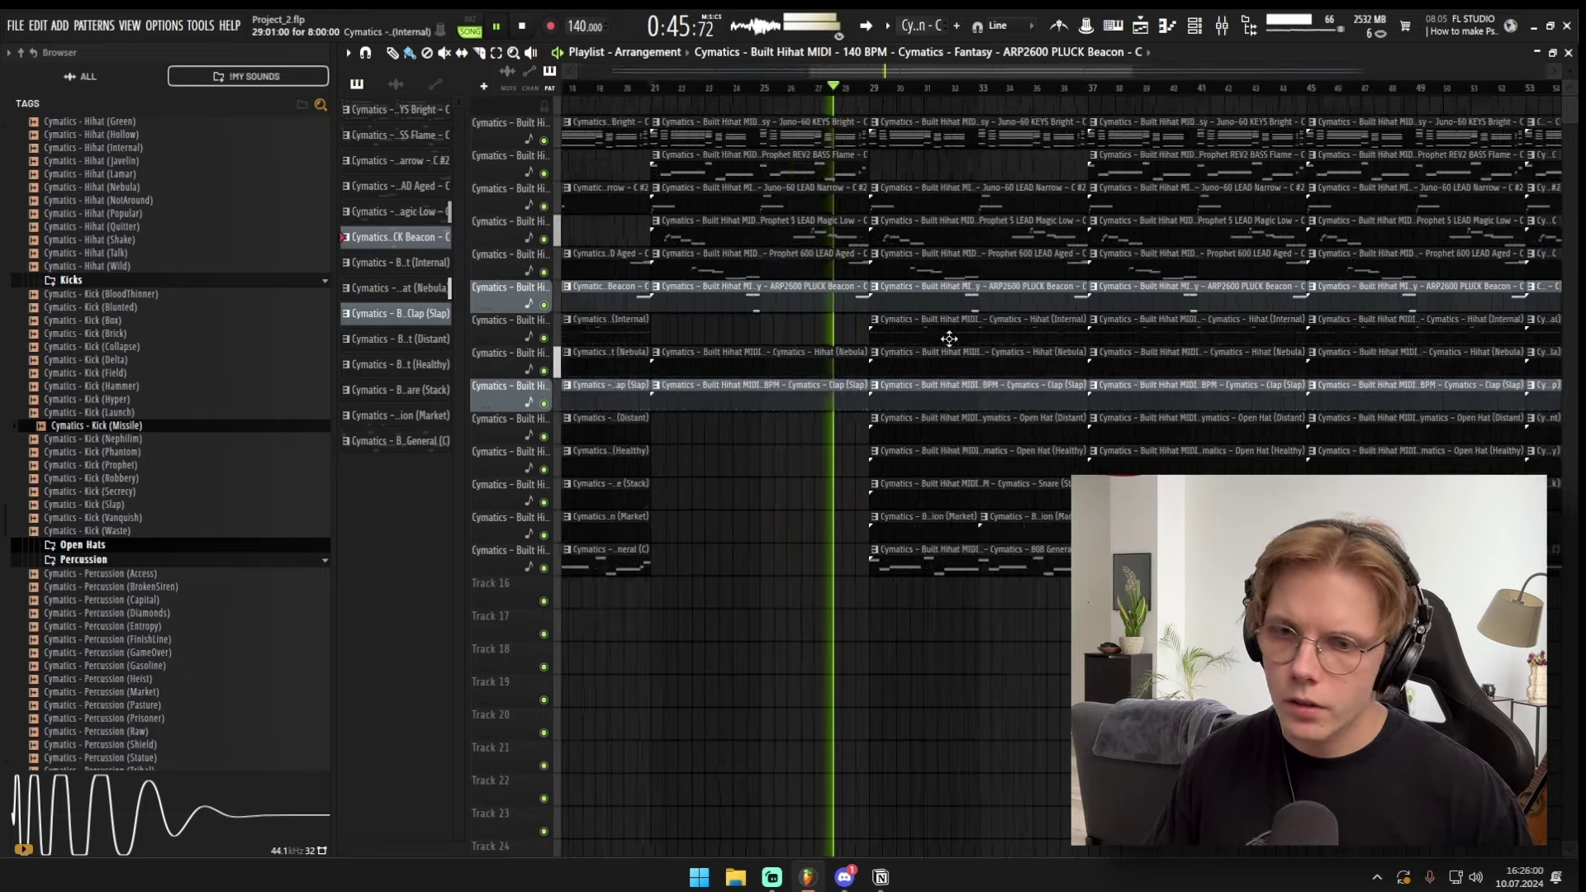
pyautogui.rightClick(949, 339)
pyautogui.rightClick(950, 420)
pyautogui.rightClick(950, 453)
pyautogui.rightClick(950, 486)
pyautogui.rightClick(950, 519)
pyautogui.rightClick(950, 254)
pyautogui.scroll(2, 1041, 334)
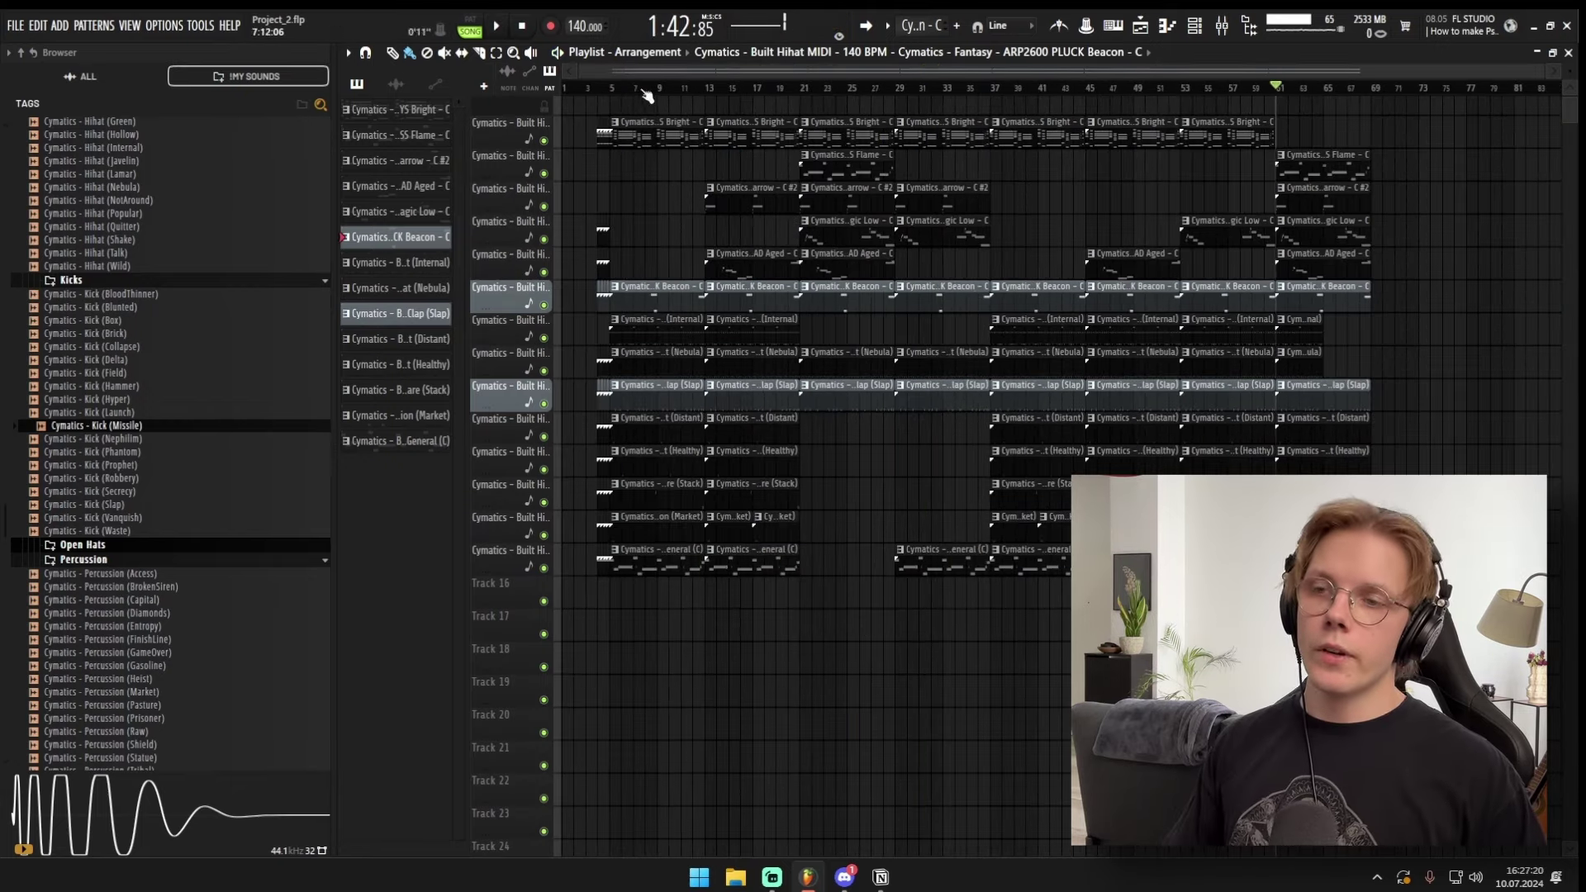
# Select all playlist clips and shift the arrangement about three bars earlier.
pyautogui.hotkey('ctrl', 'a')
pyautogui.moveTo(639, 134); pyautogui.dragTo(603, 134)
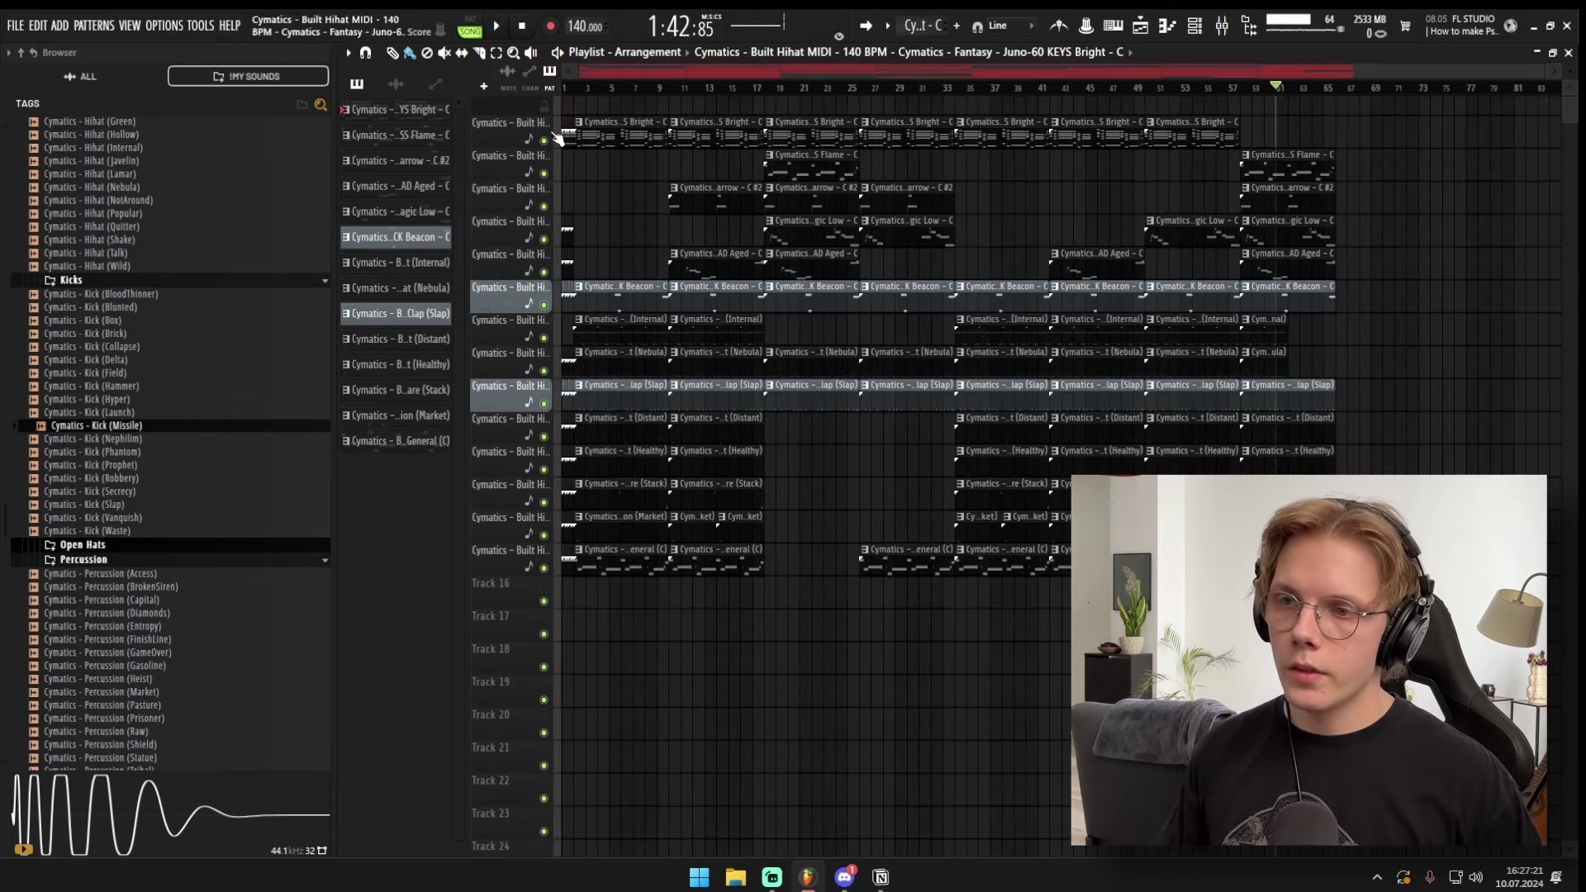
pyautogui.press('space')
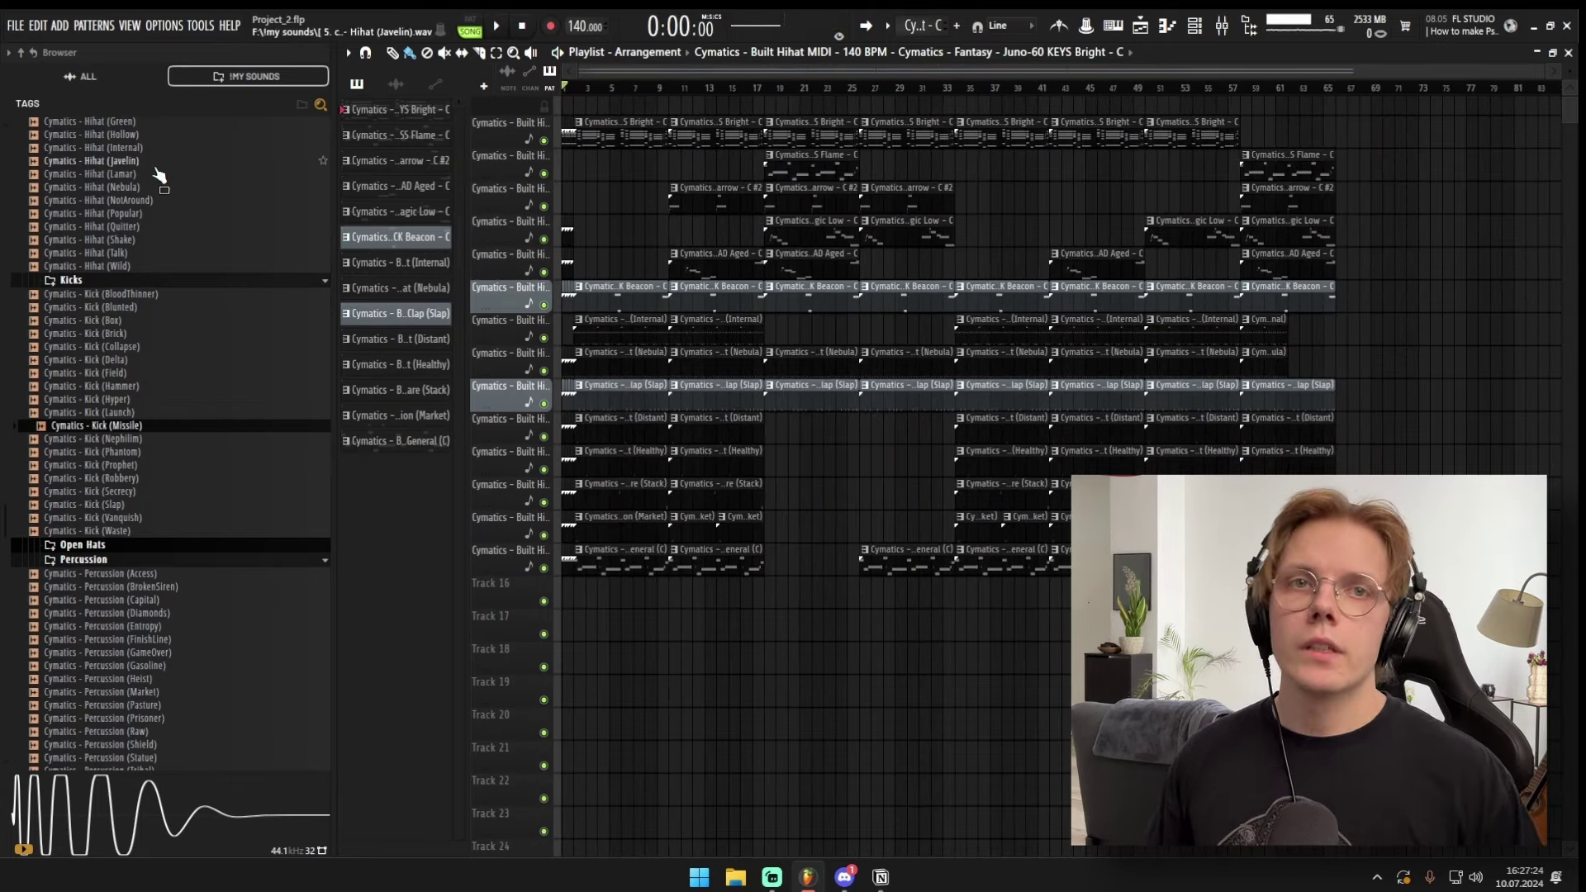
pyautogui.hotkey('ctrl', 'a')
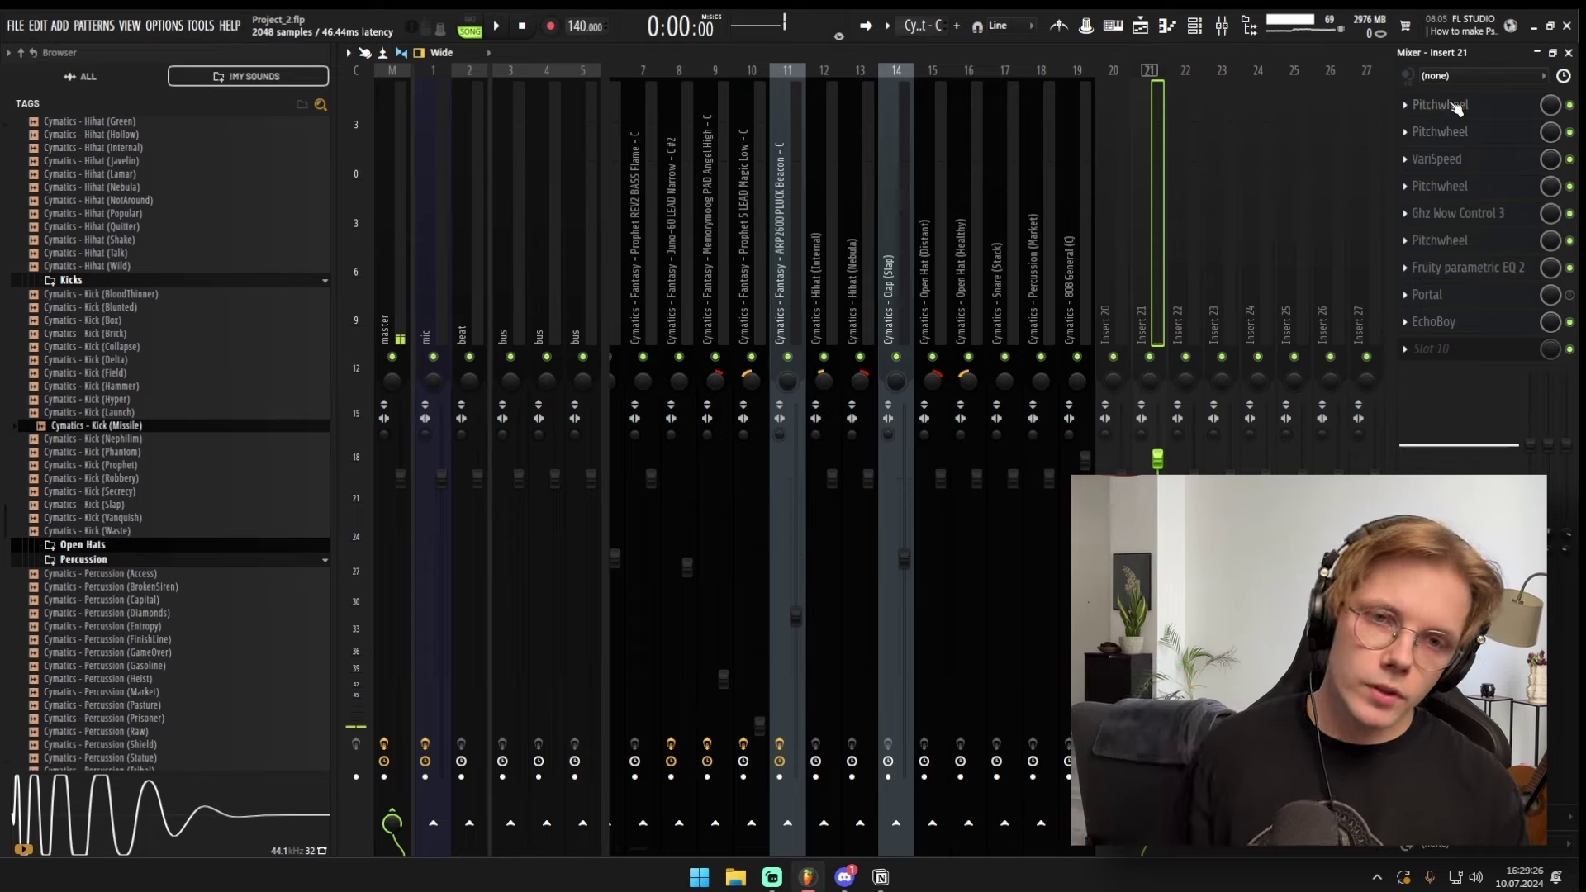
# Check the Pitchwheel effect, then play the beat and lower Insert 21's volume to 78%.
pyautogui.click(1470, 190)
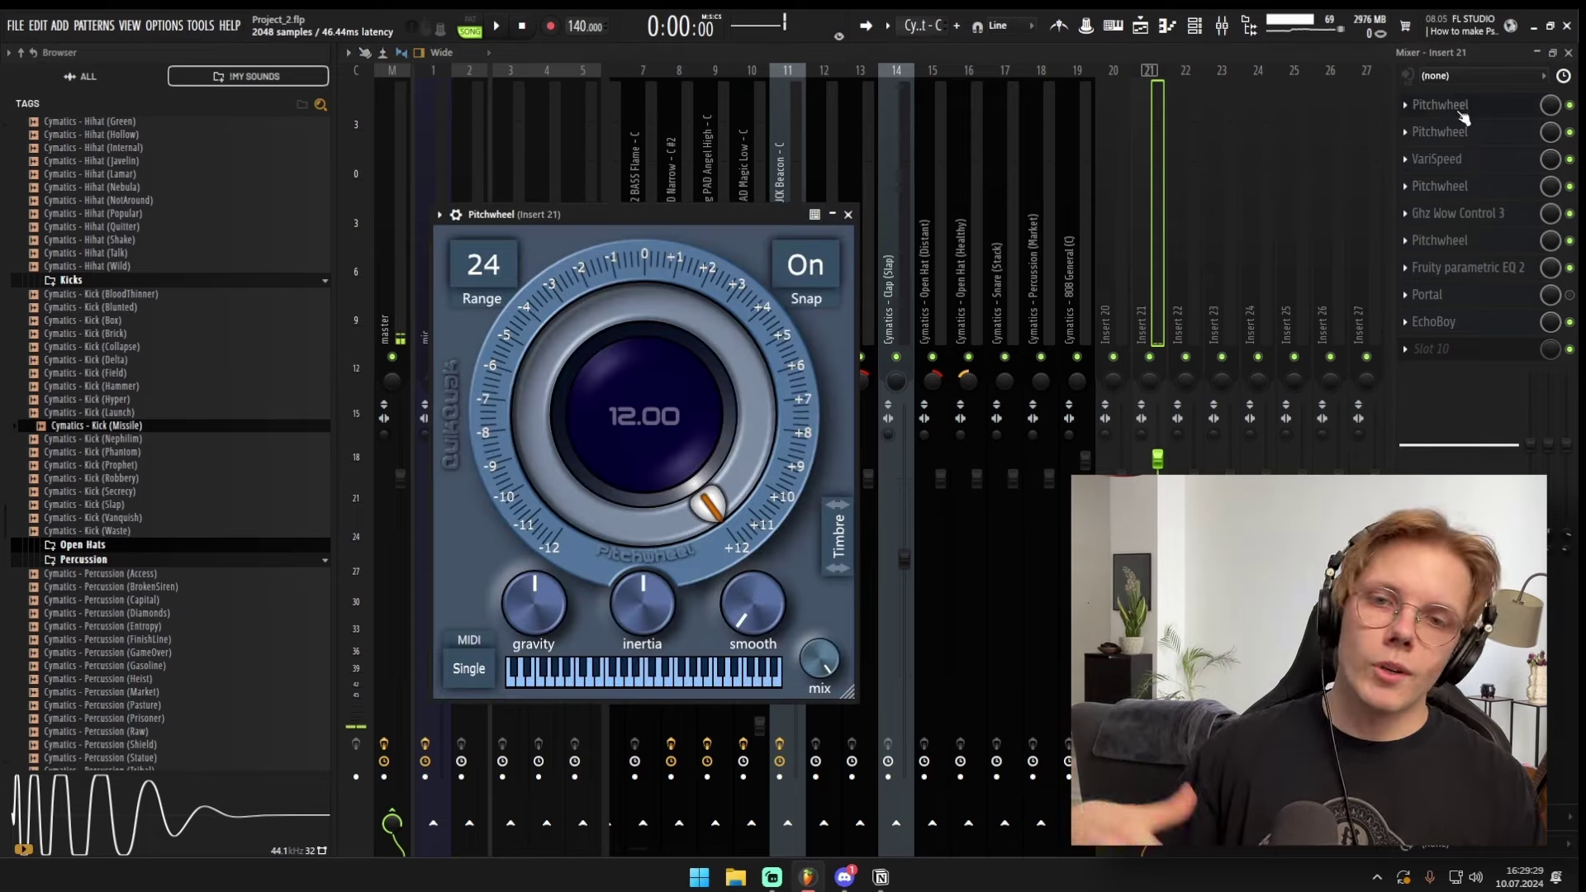
pyautogui.click(864, 193)
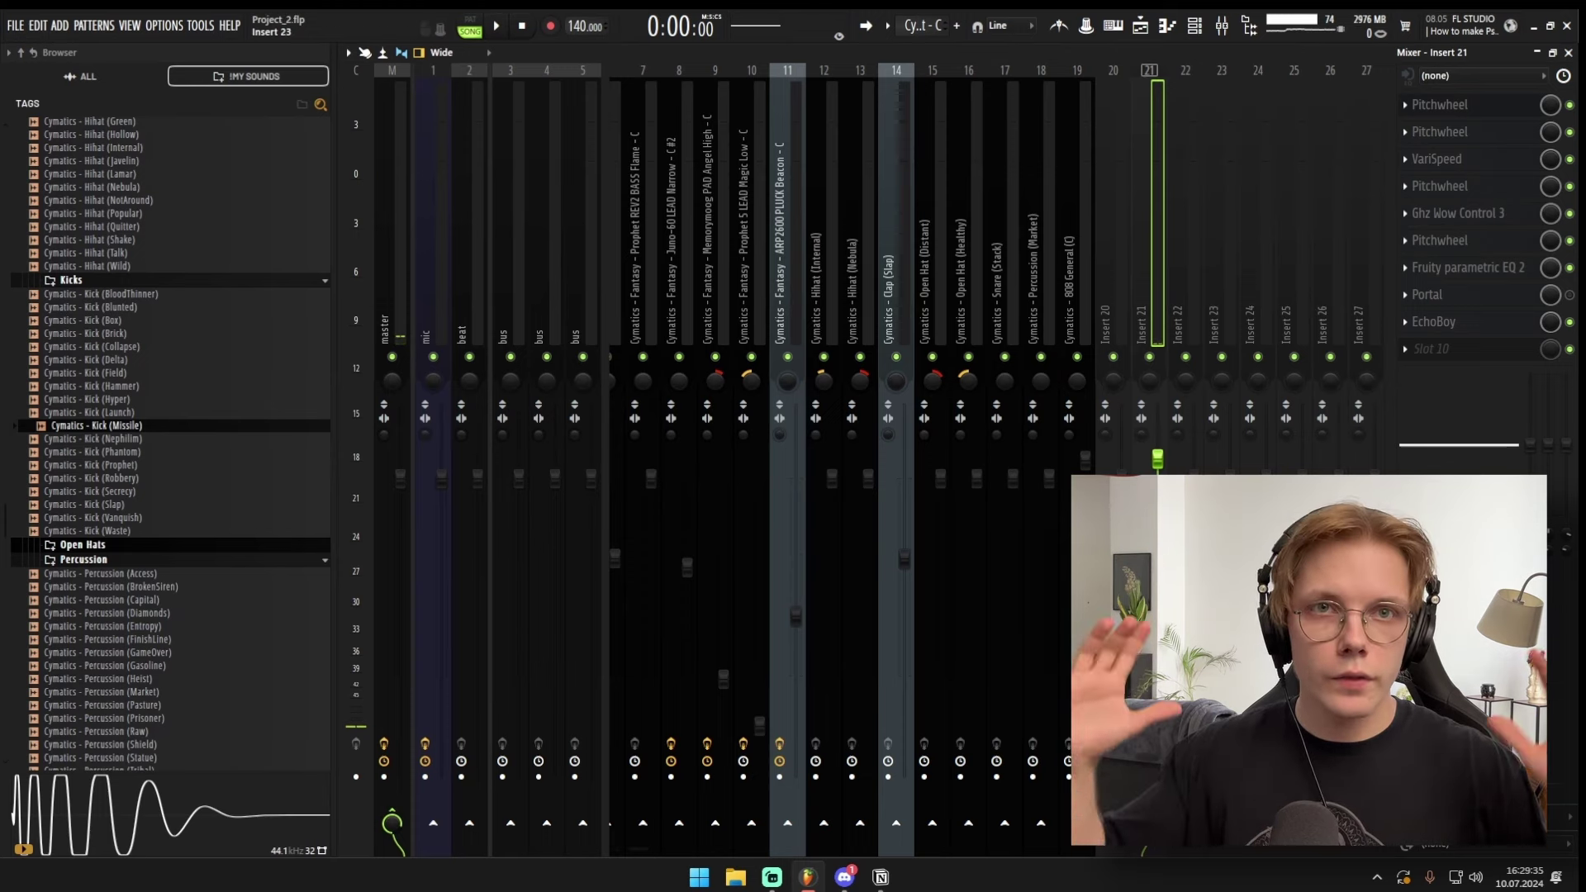
pyautogui.press('space')
pyautogui.moveTo(1158, 459); pyautogui.dragTo(1157, 504)
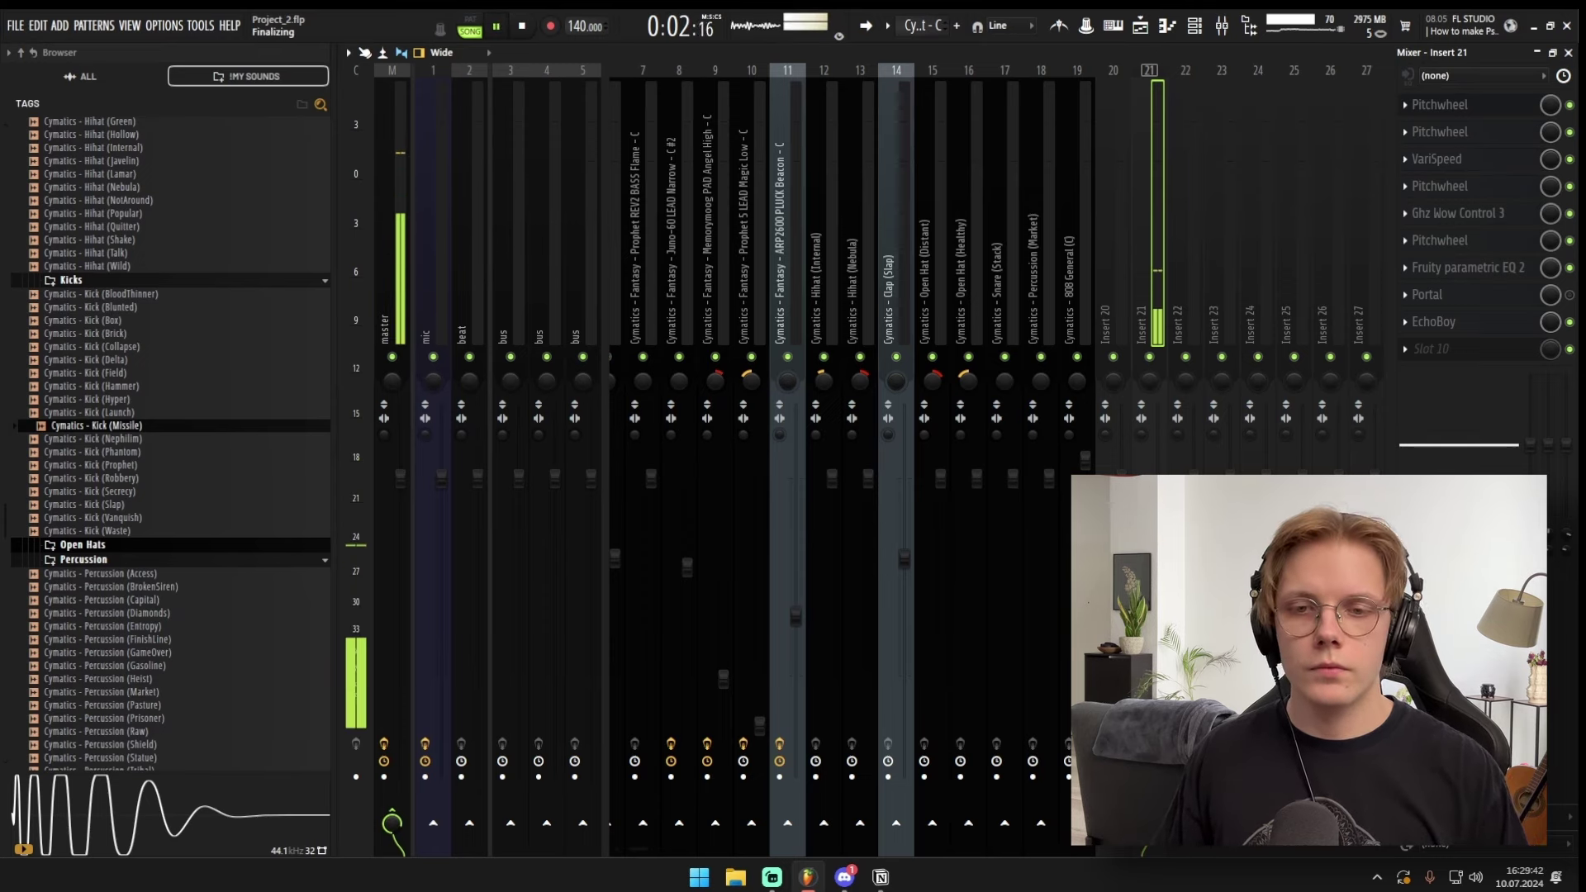
pyautogui.press('space')
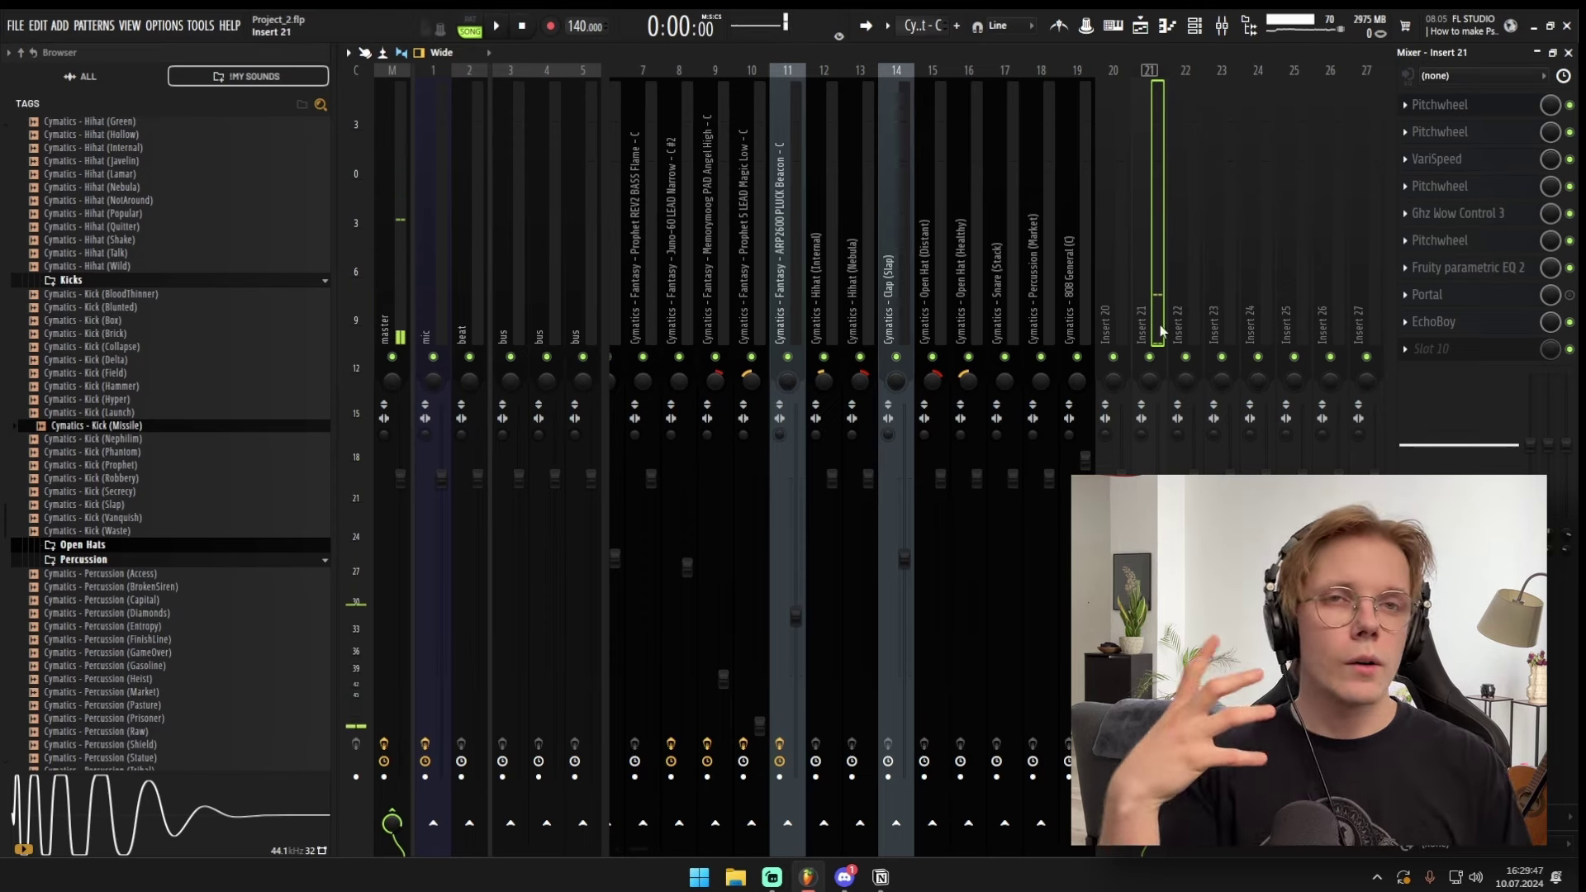
# Show the settings of both Pitchwheel effects and the VariSpeed effect on Insert 21.
pyautogui.click(1440, 113)
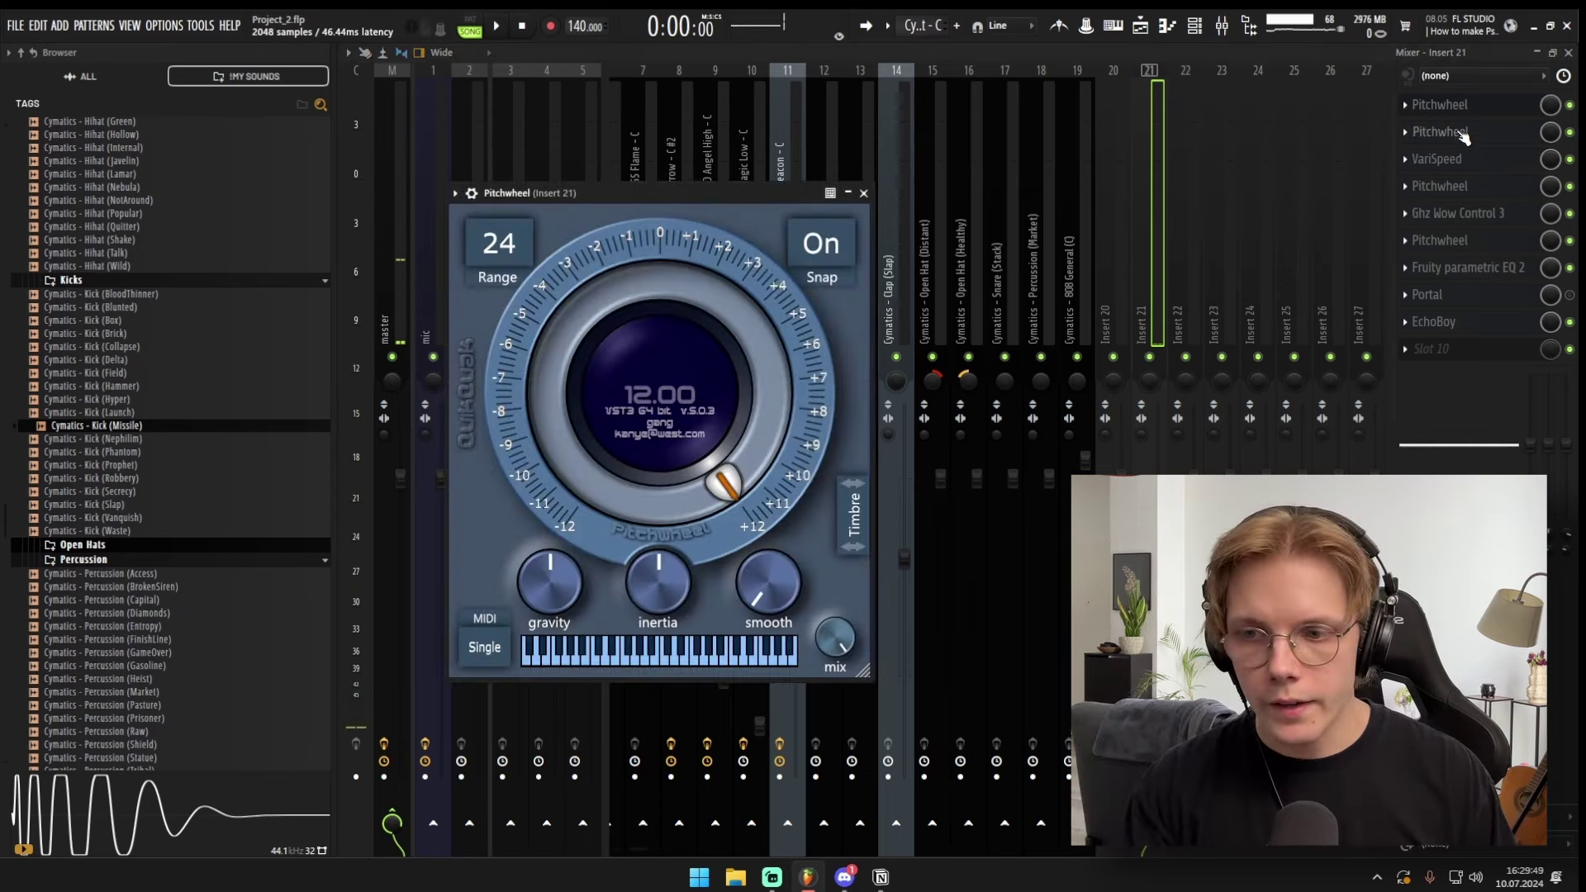
pyautogui.click(1442, 133)
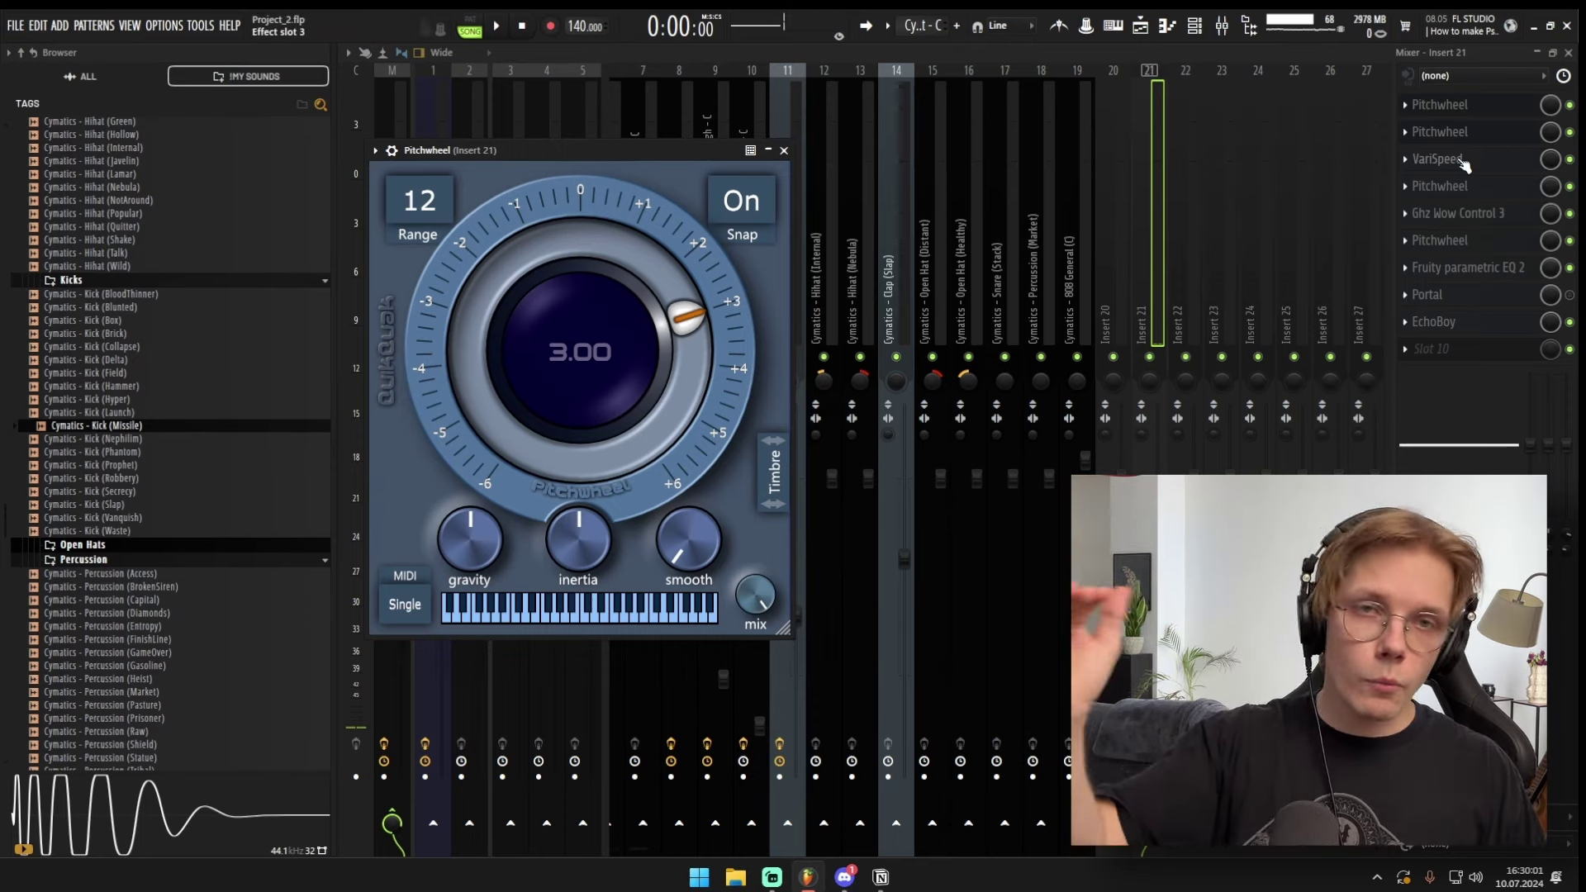
pyautogui.click(1442, 158)
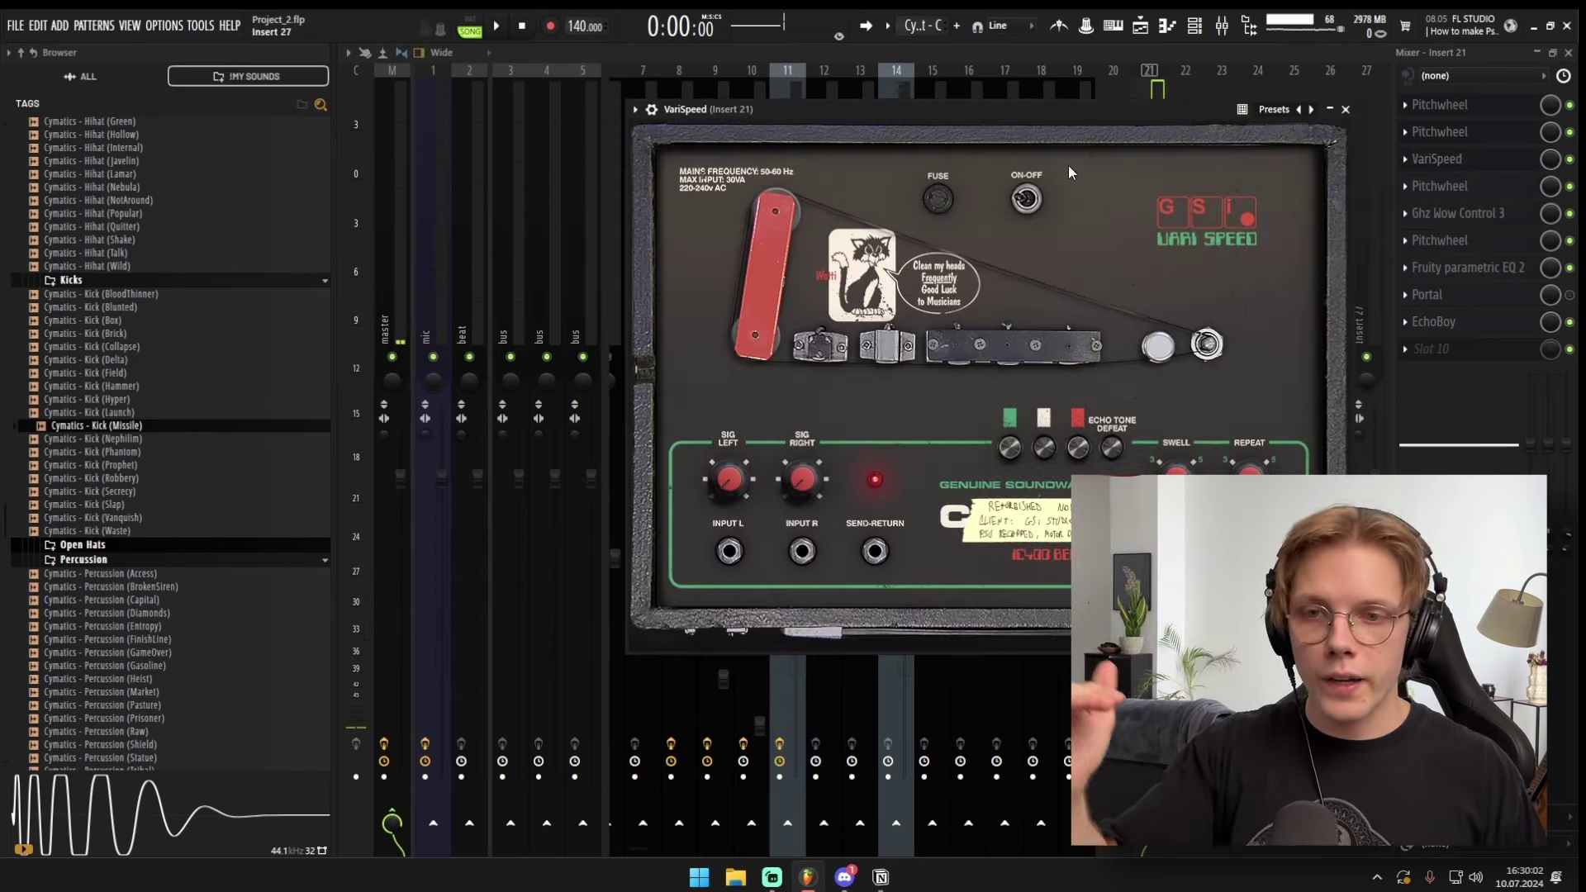
pyautogui.moveTo(1016, 109); pyautogui.dragTo(968, 100)
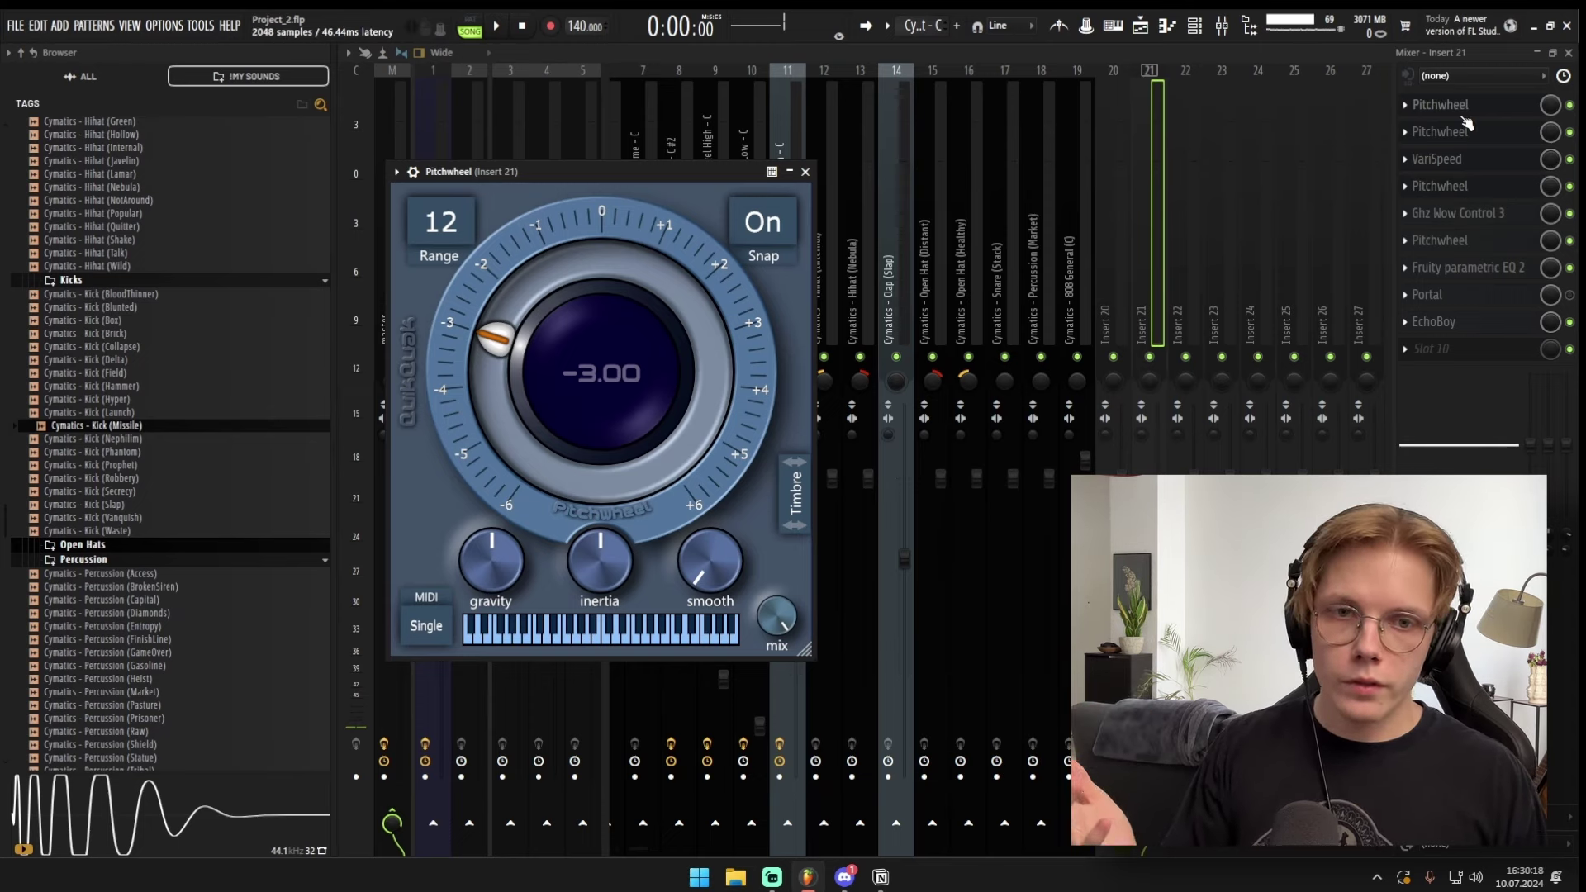
# Review the Ghz Wow Control 3 effect and the next Pitchwheel in the chain.
pyautogui.click(1454, 217)
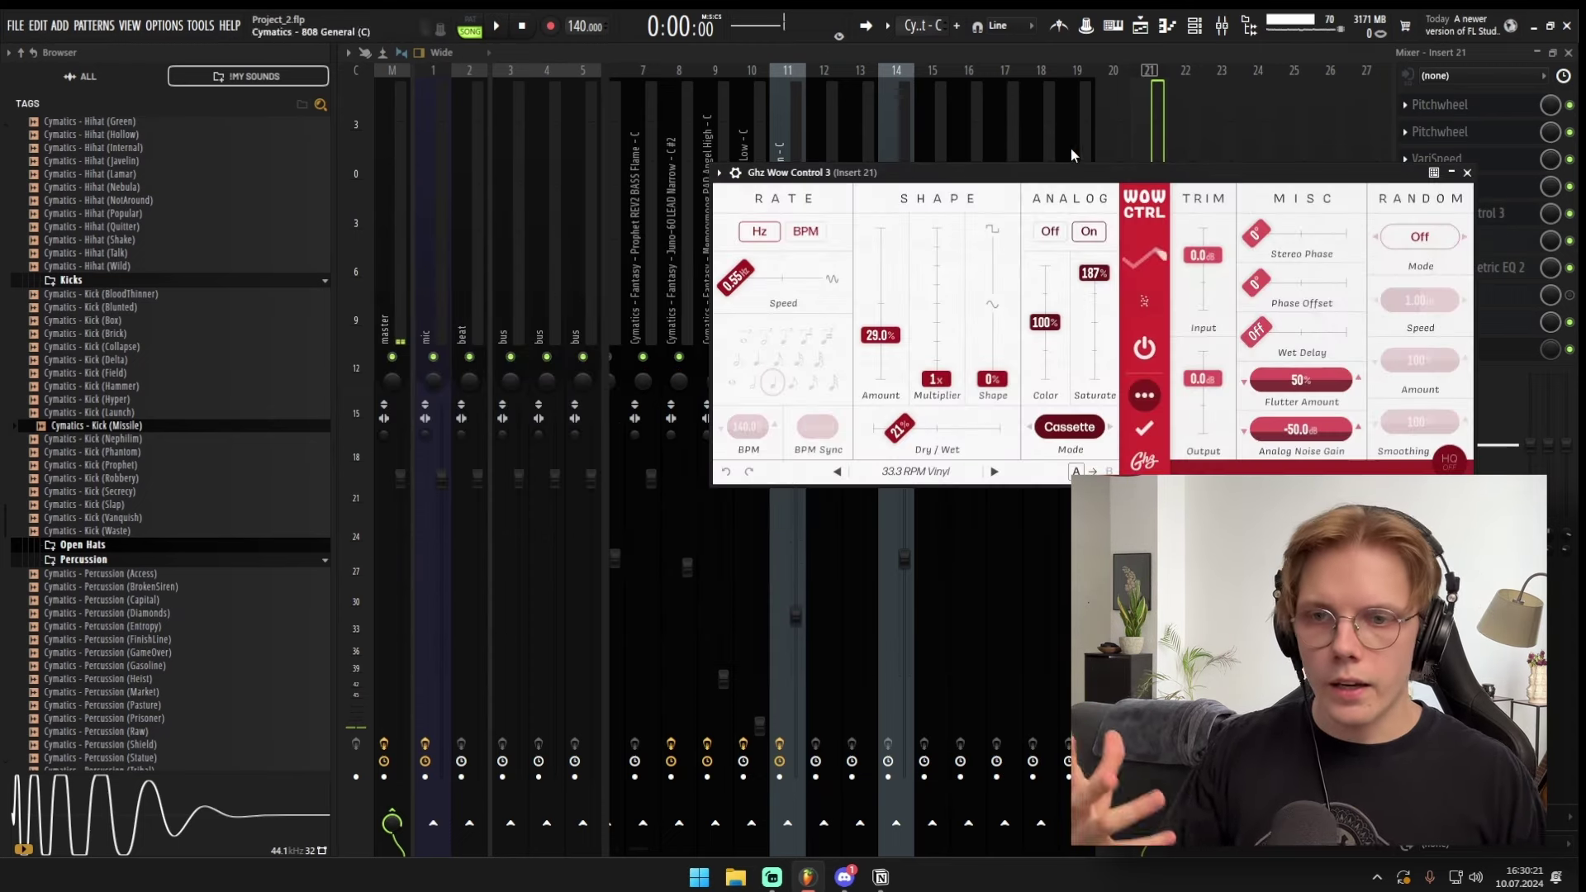
pyautogui.moveTo(1239, 172); pyautogui.dragTo(1078, 172)
pyautogui.click(1331, 172)
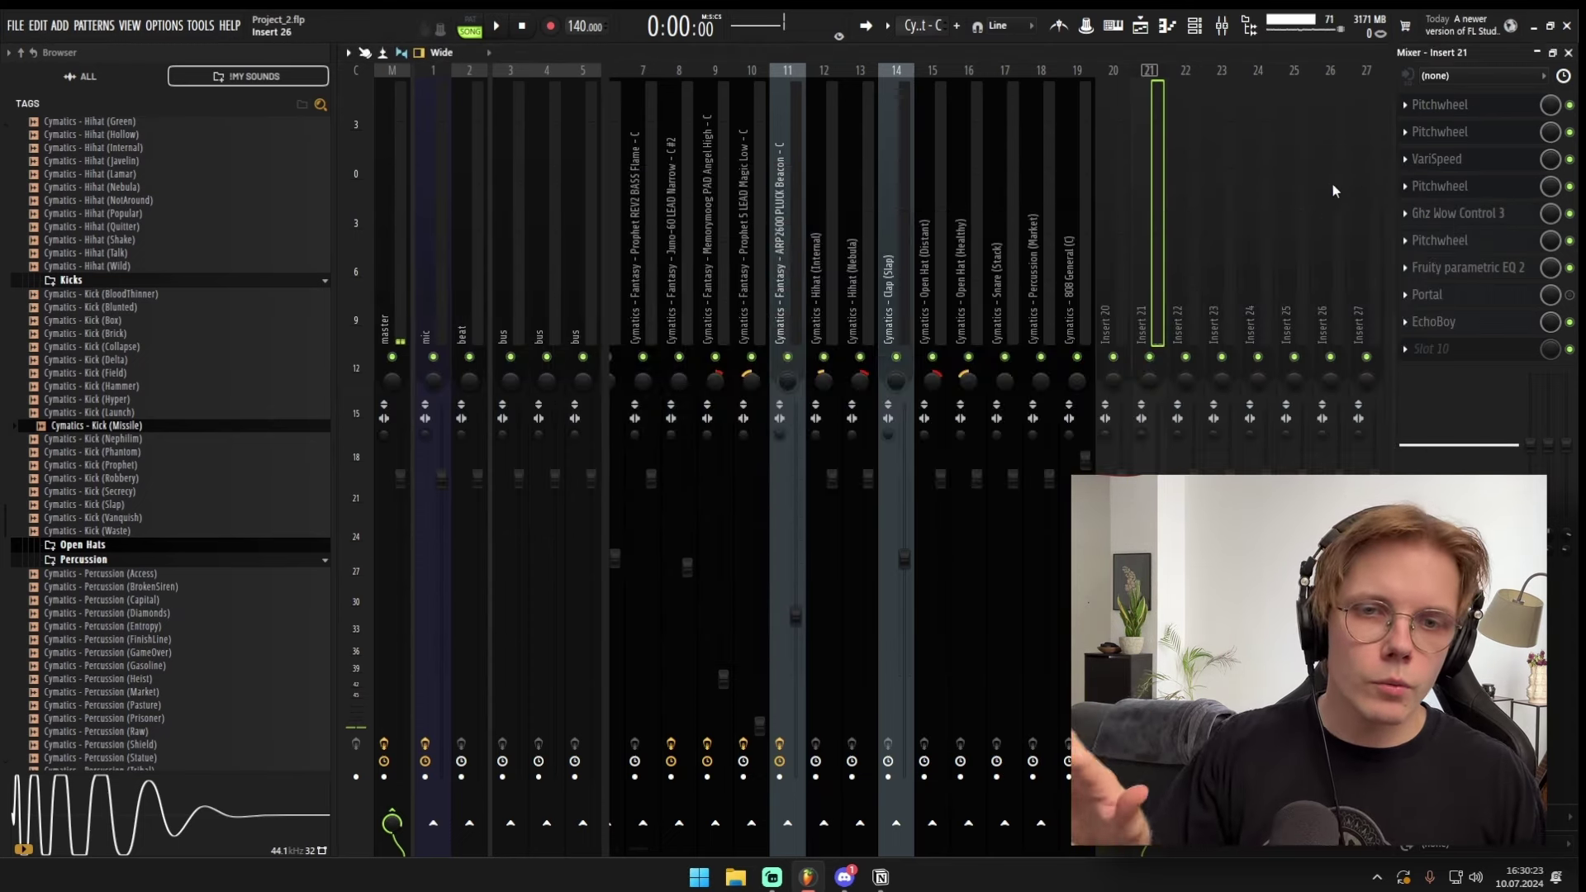
pyautogui.click(1475, 240)
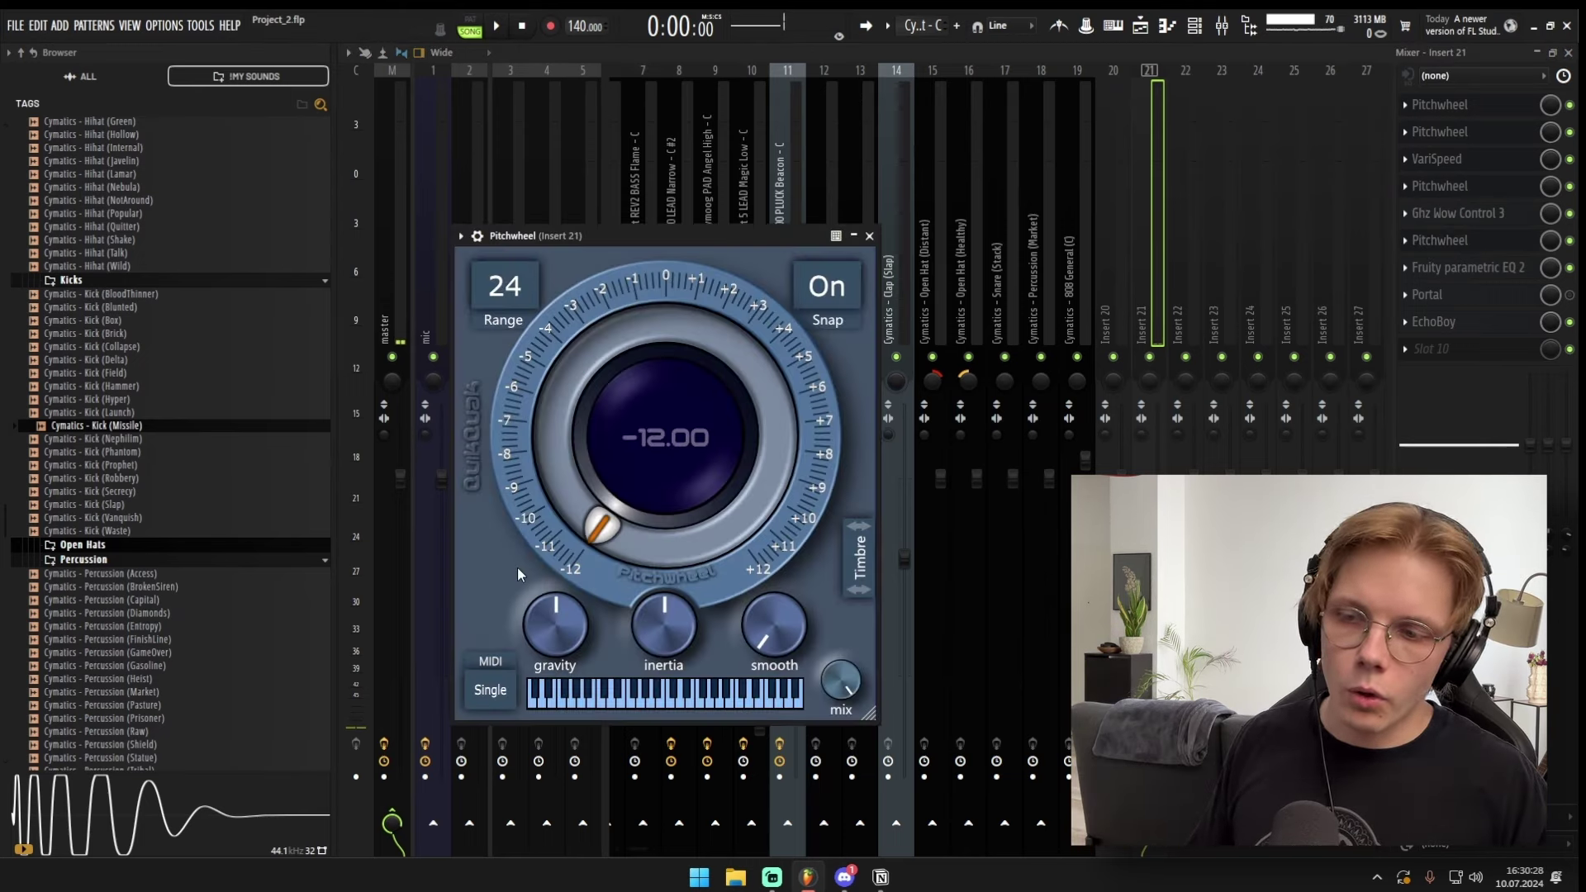
# Mute three Pitchwheel slots, re-enable them all, and play the beat through the full chain.
pyautogui.click(1569, 105)
pyautogui.click(1569, 131)
pyautogui.click(1570, 187)
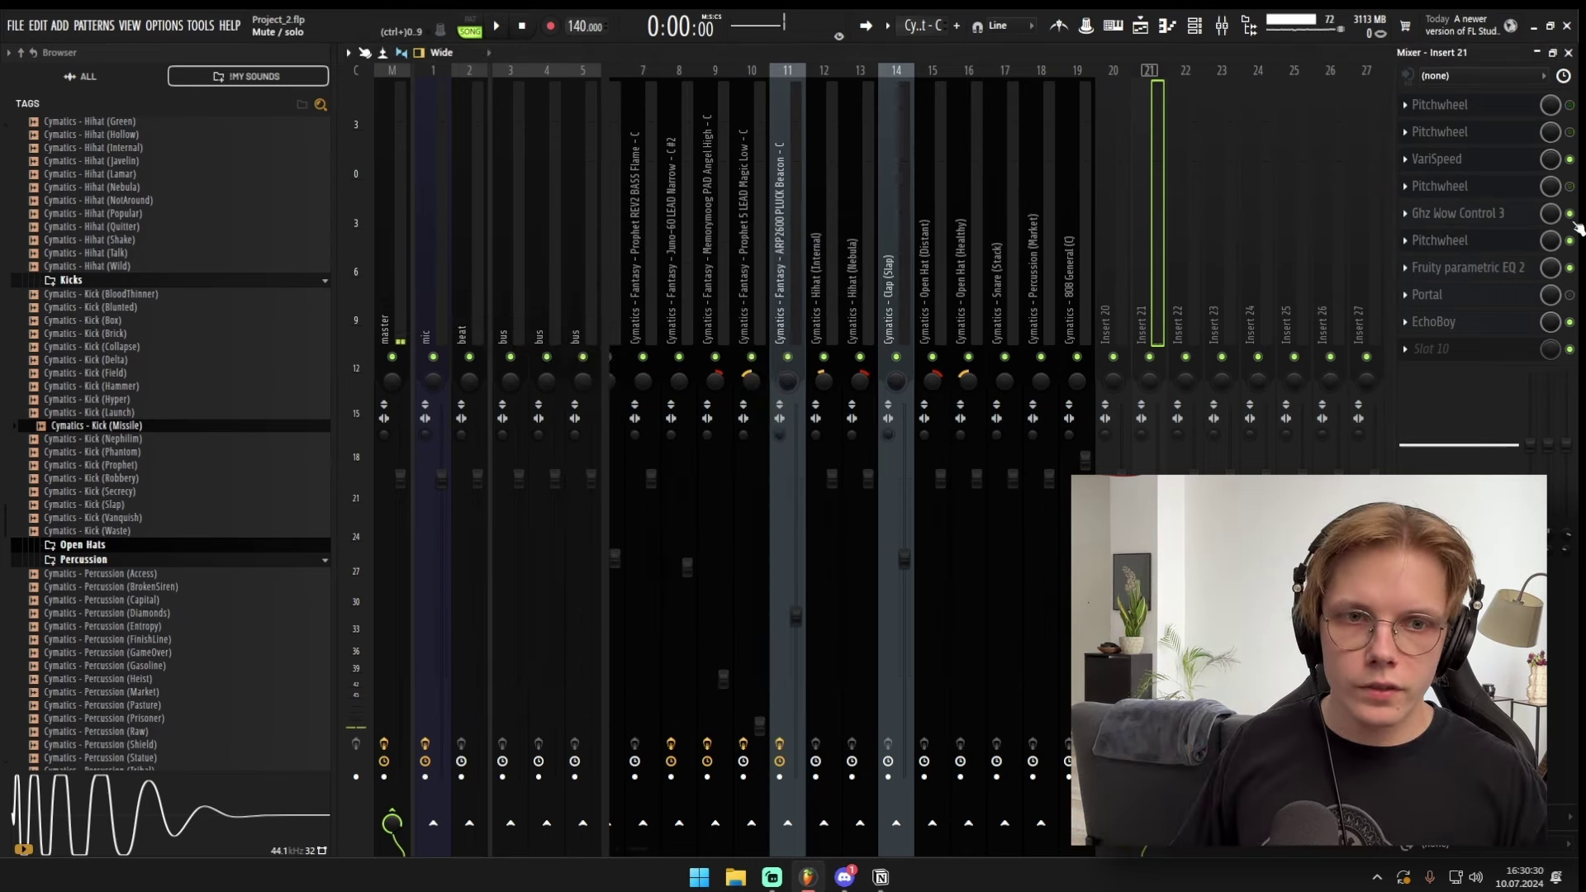
pyautogui.click(1569, 187)
pyautogui.click(1569, 131)
pyautogui.click(1570, 105)
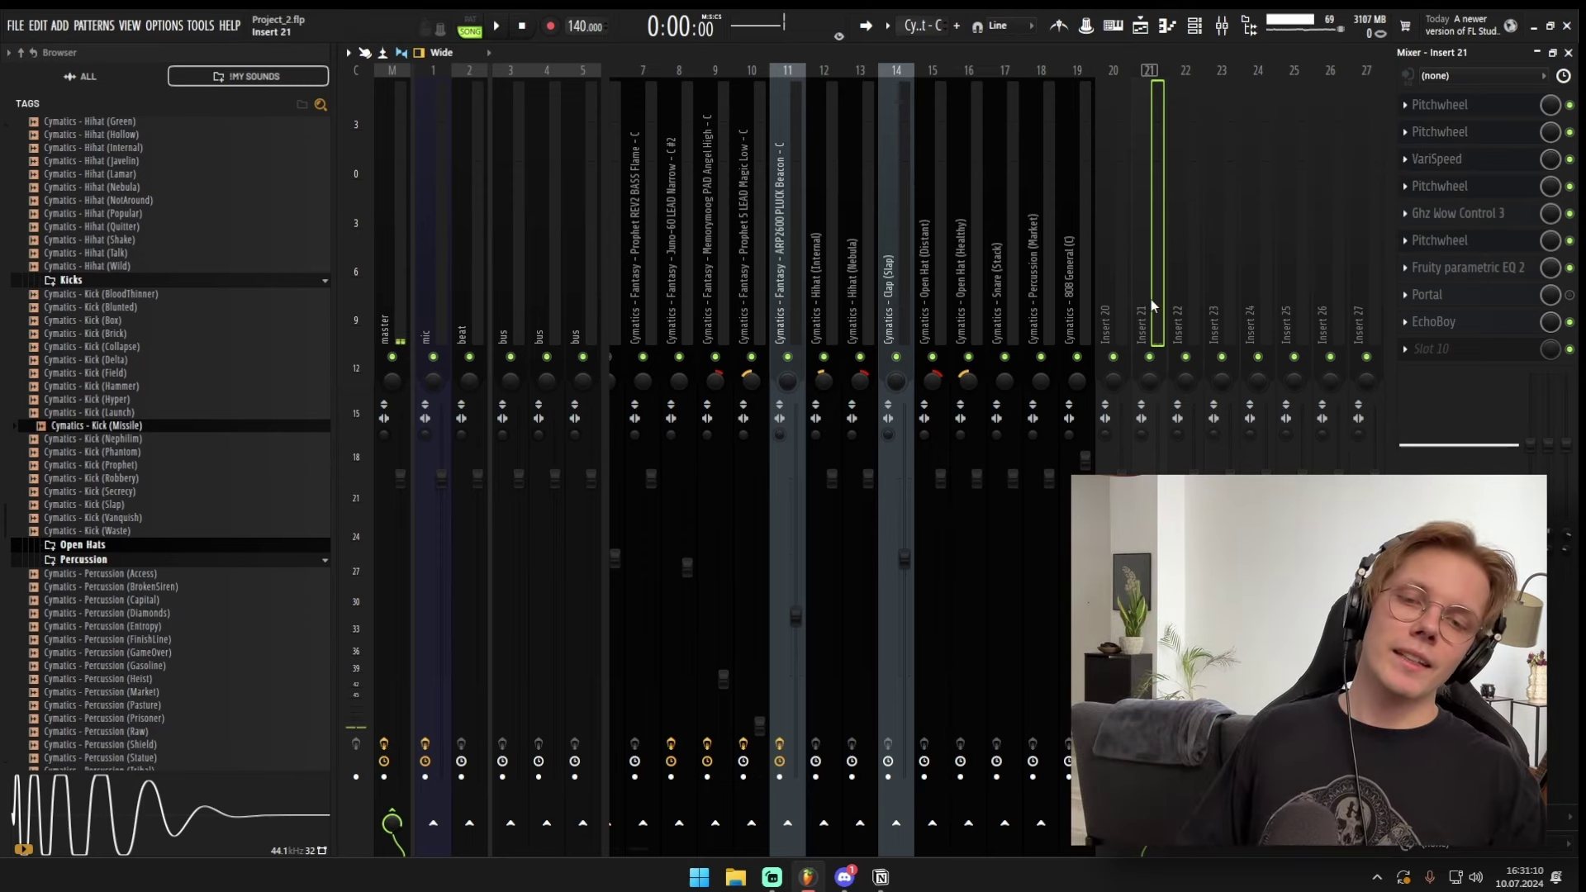
pyautogui.press('space')
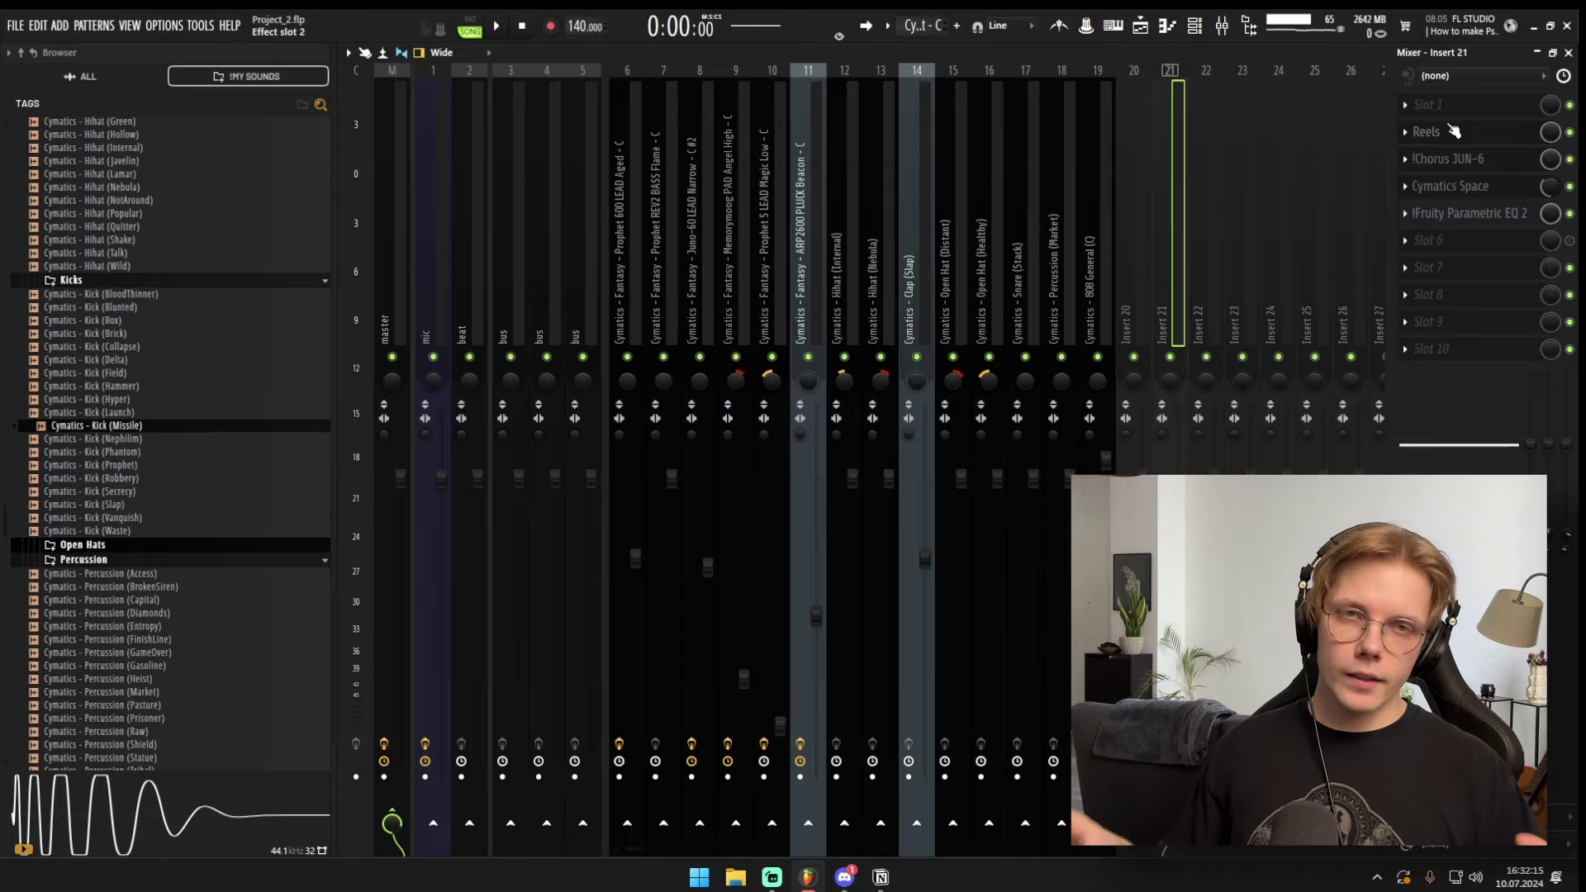
# Review Reels and Chorus JUN-6, then replace slot 3's chorus with Cymatics Memory.
pyautogui.click(1454, 132)
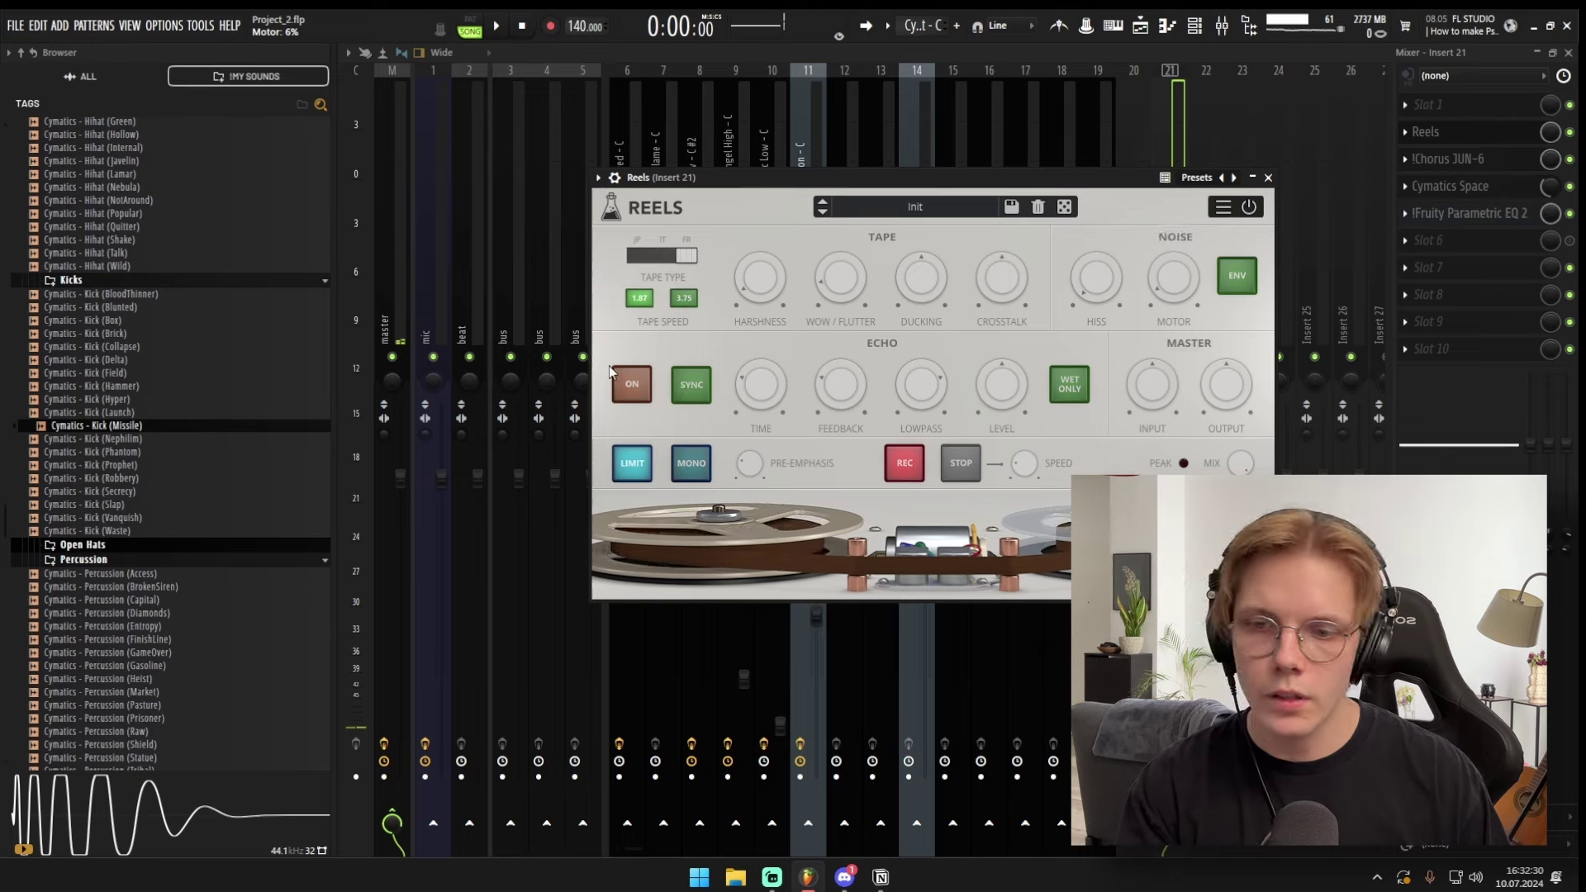
pyautogui.click(1448, 159)
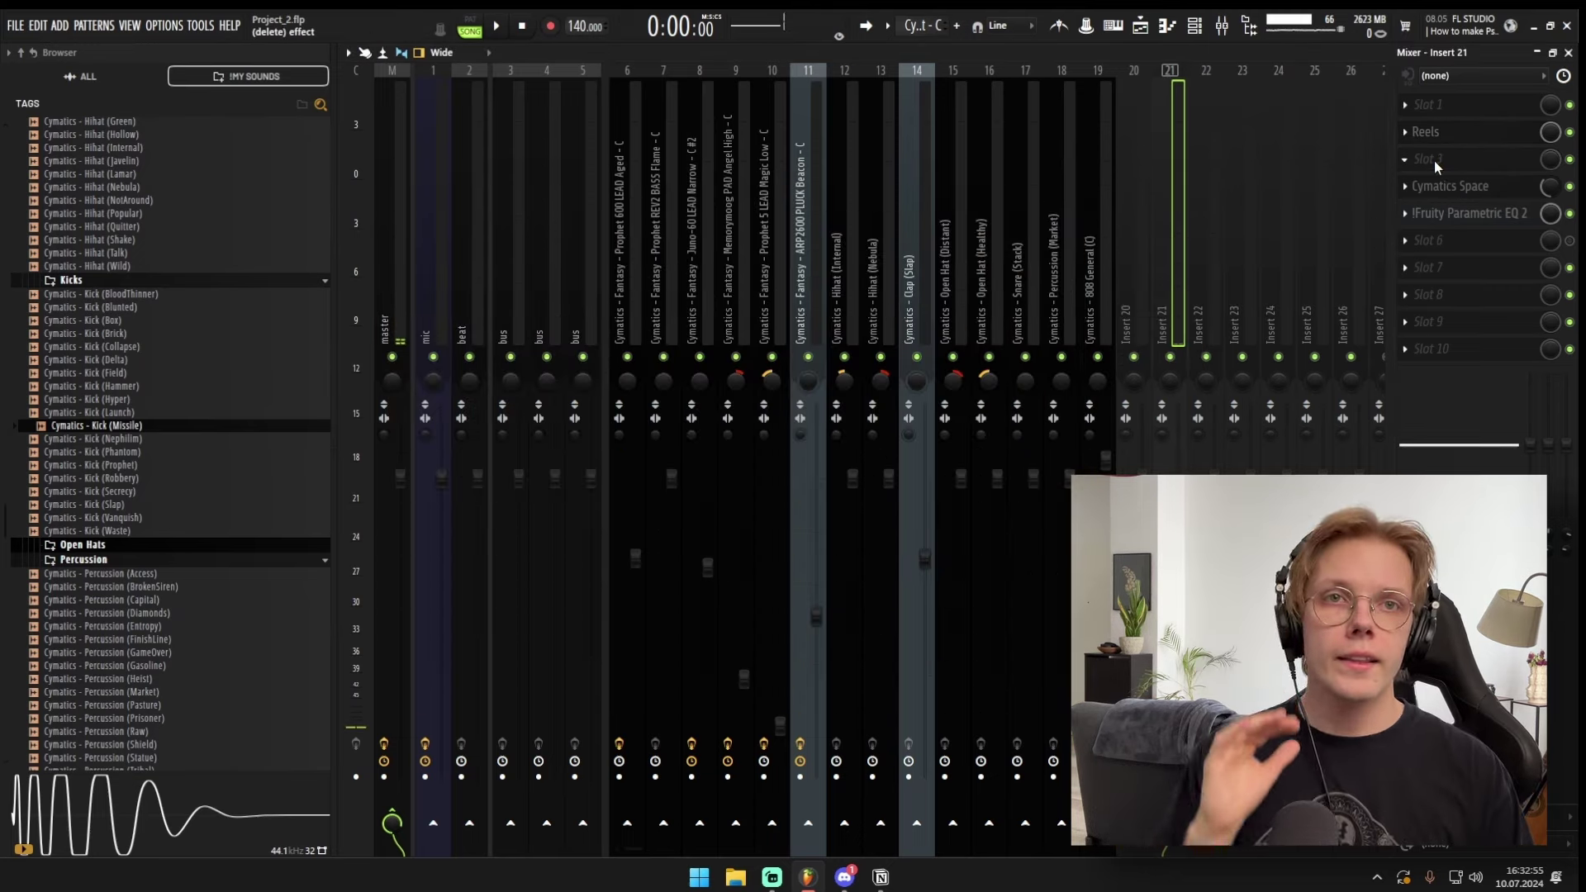
pyautogui.click(1435, 161)
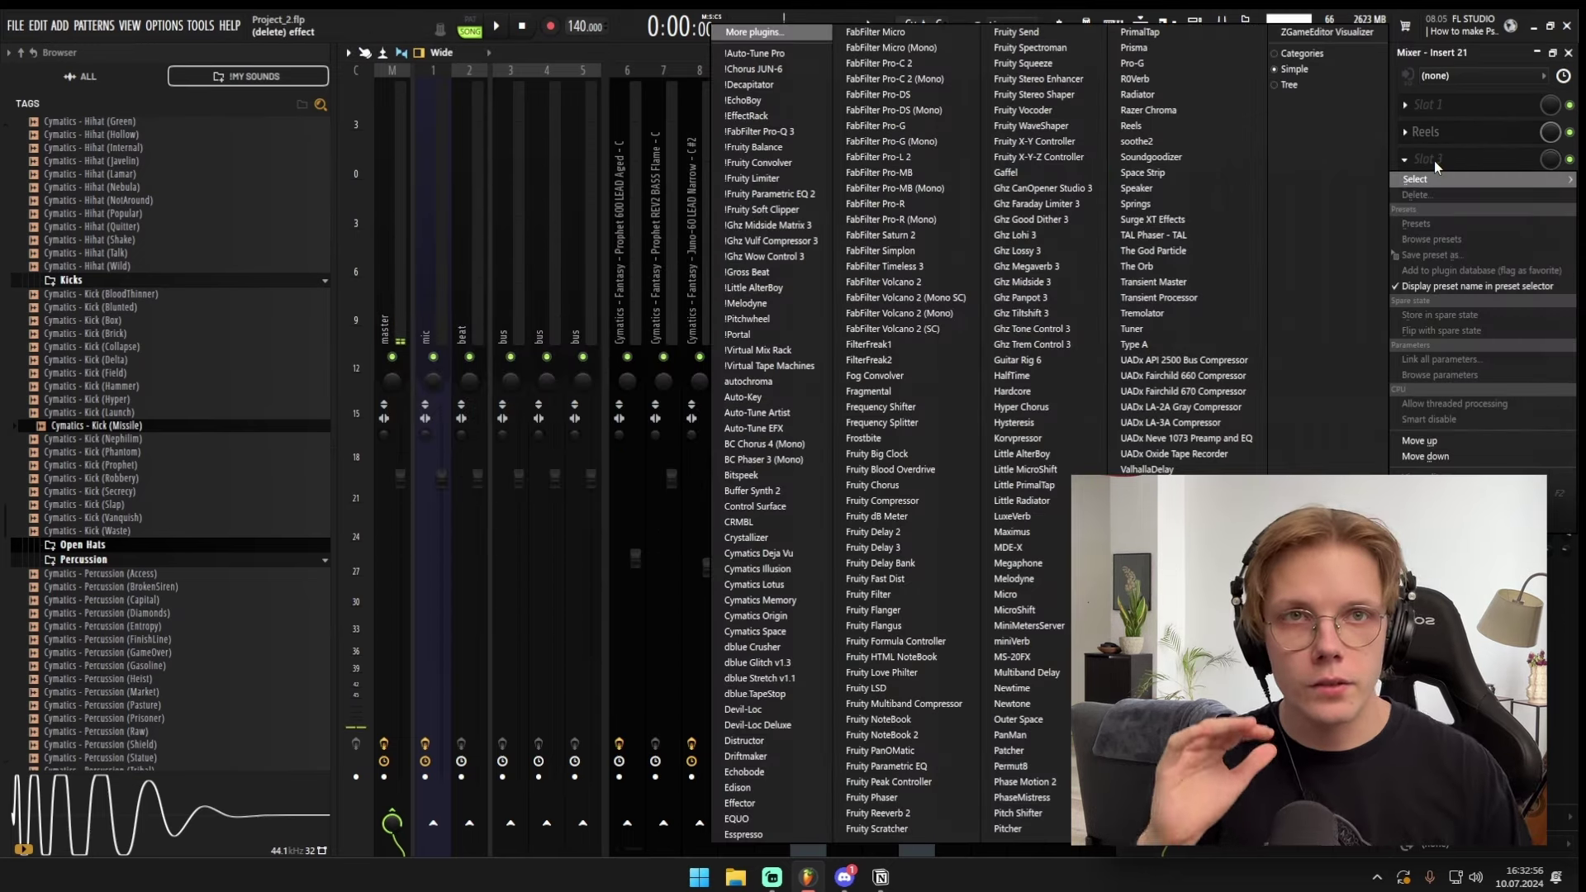
pyautogui.click(797, 598)
pyautogui.moveTo(663, 110); pyautogui.dragTo(1009, 133)
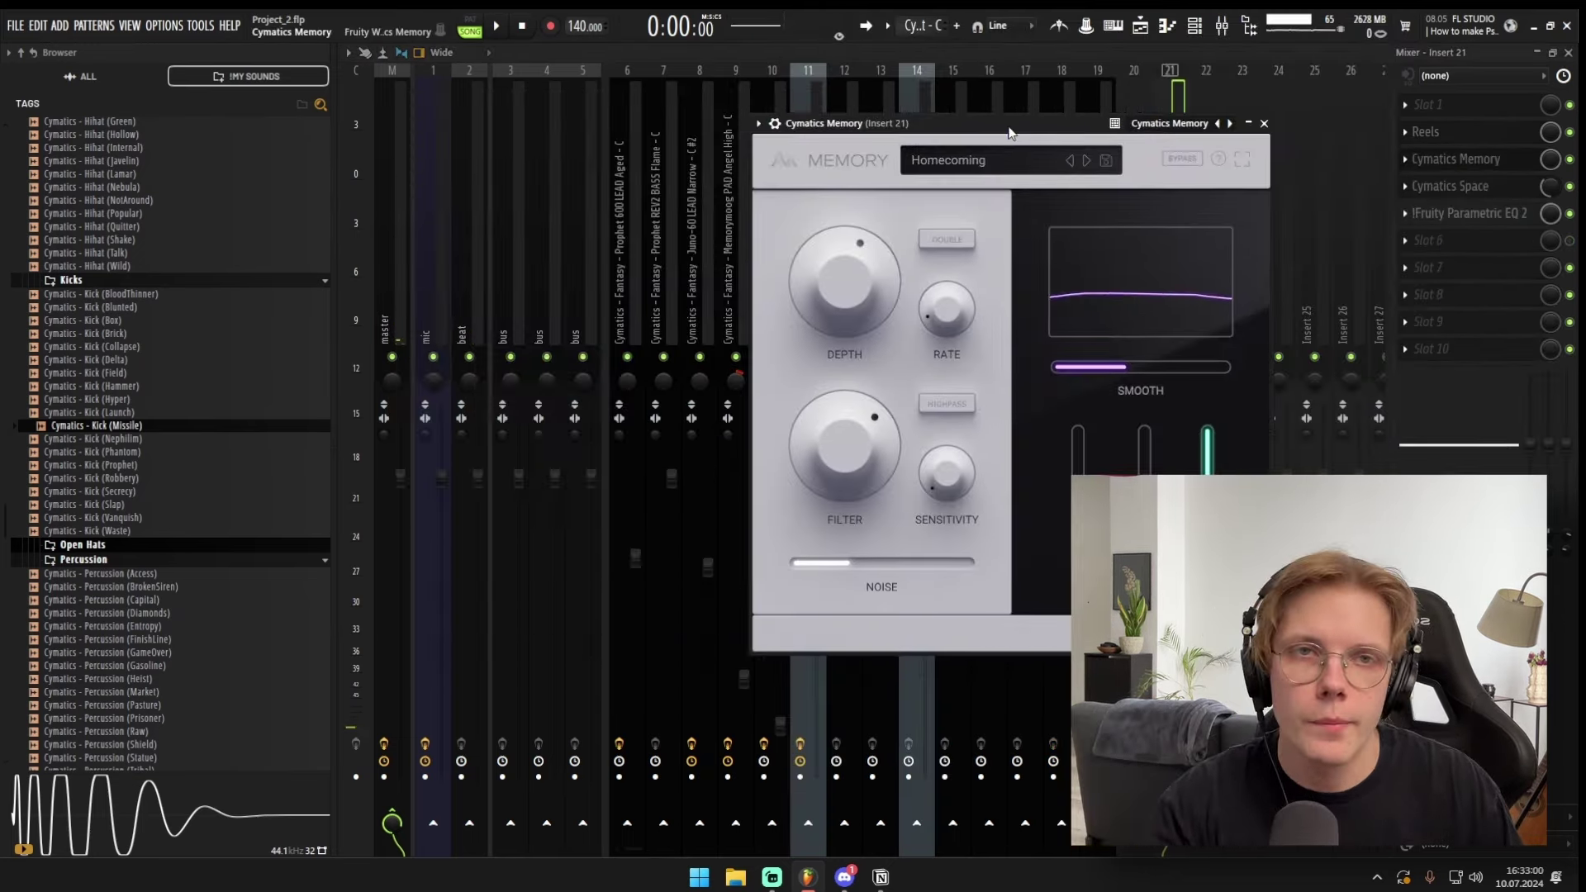
# Preview Cymatics Space and Fruity Parametric EQ 2 while playing the beat through the chain.
pyautogui.click(1450, 186)
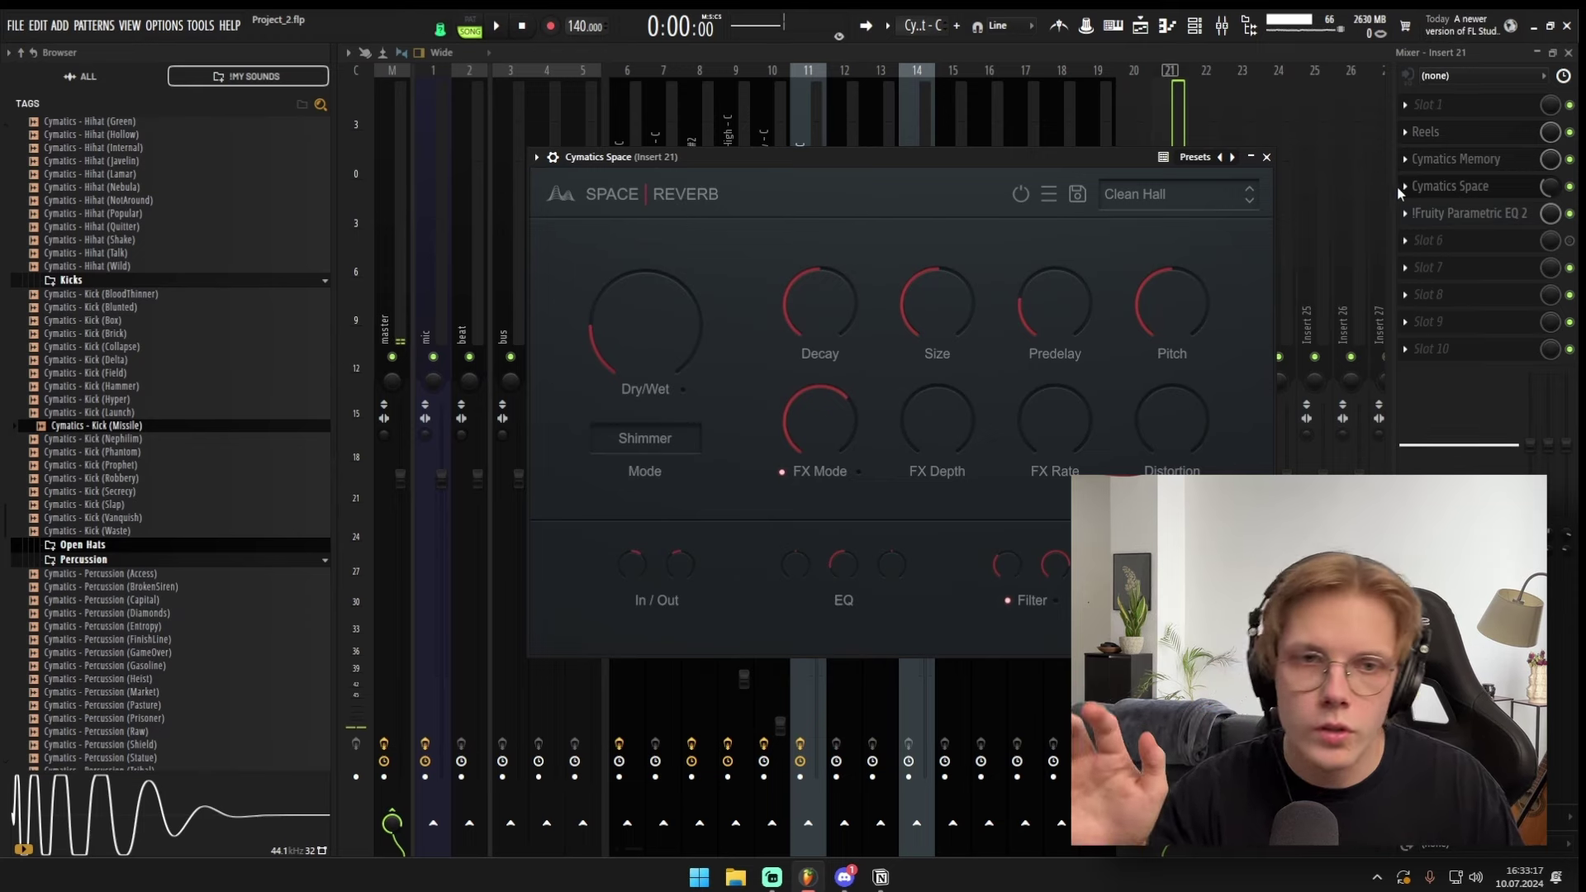
pyautogui.click(1267, 157)
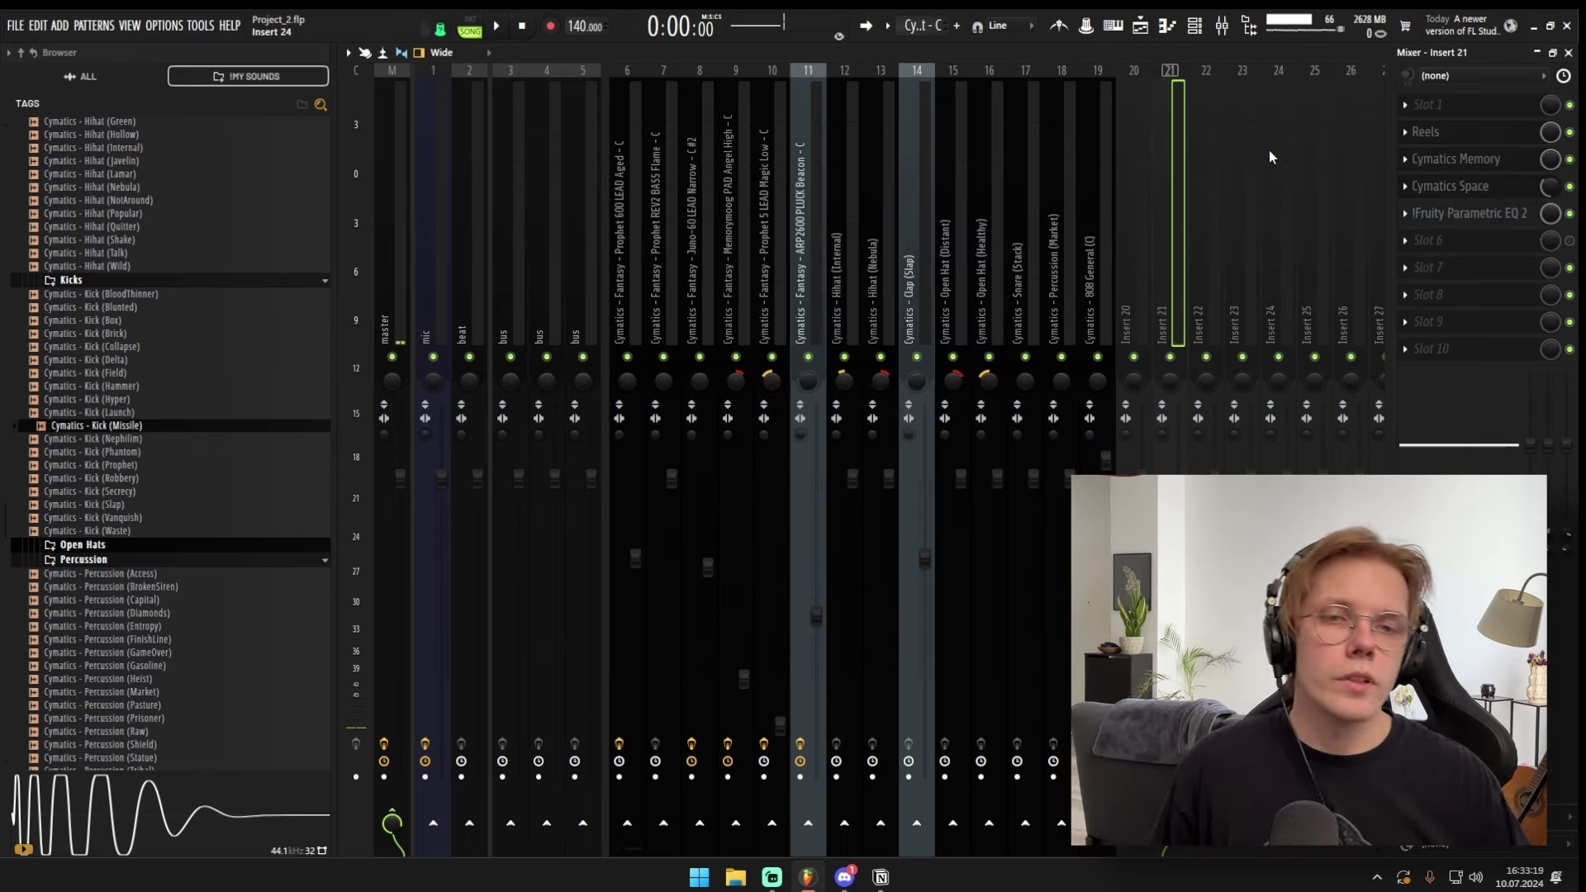
pyautogui.press('space')
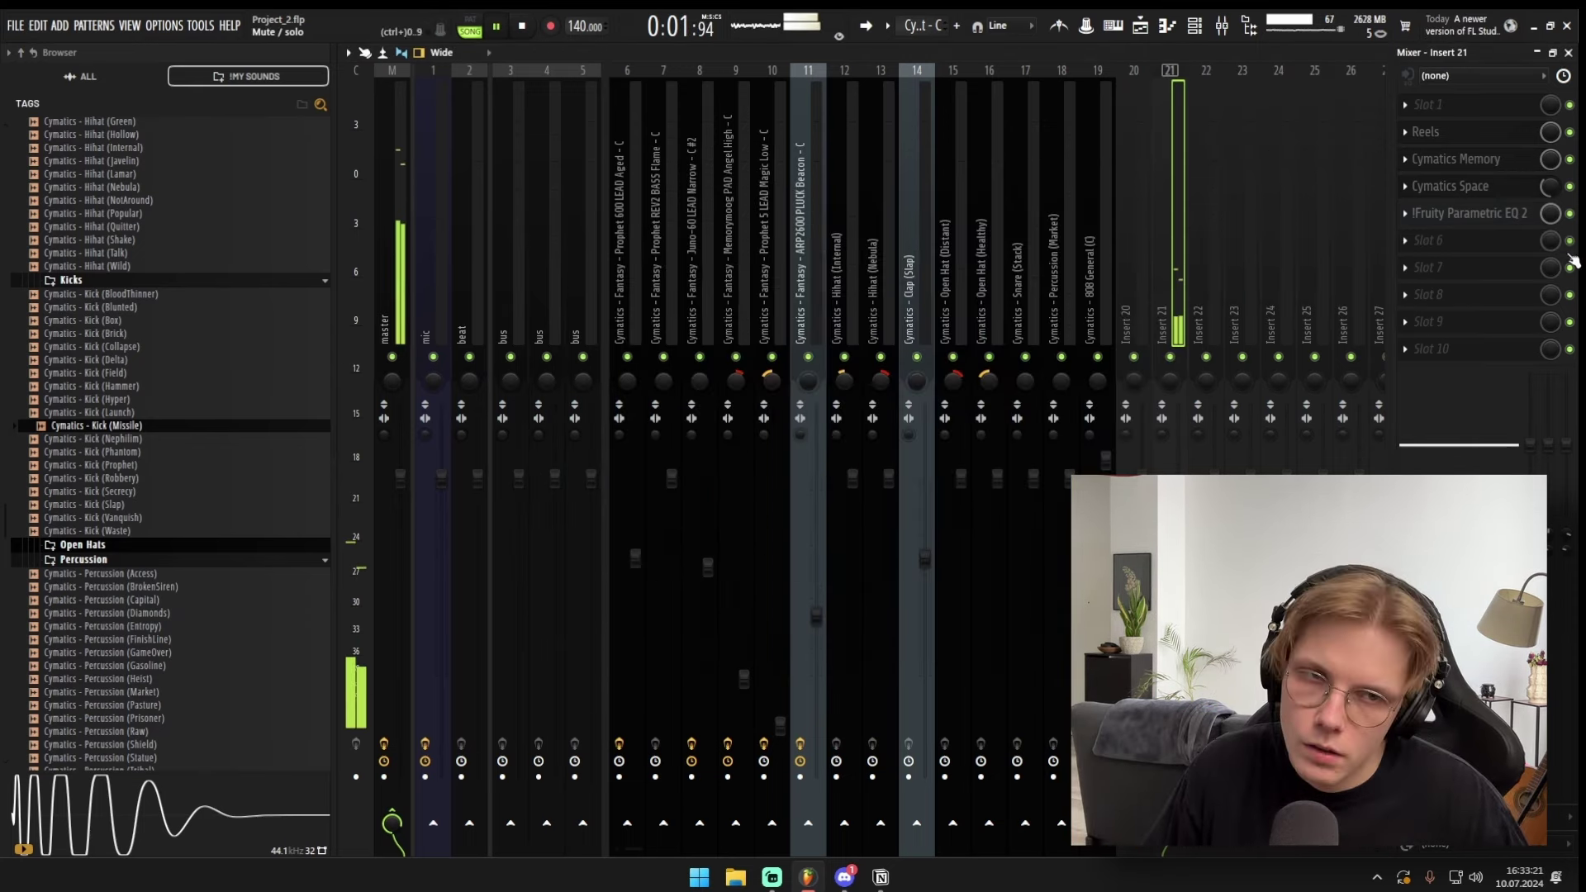
pyautogui.press('space')
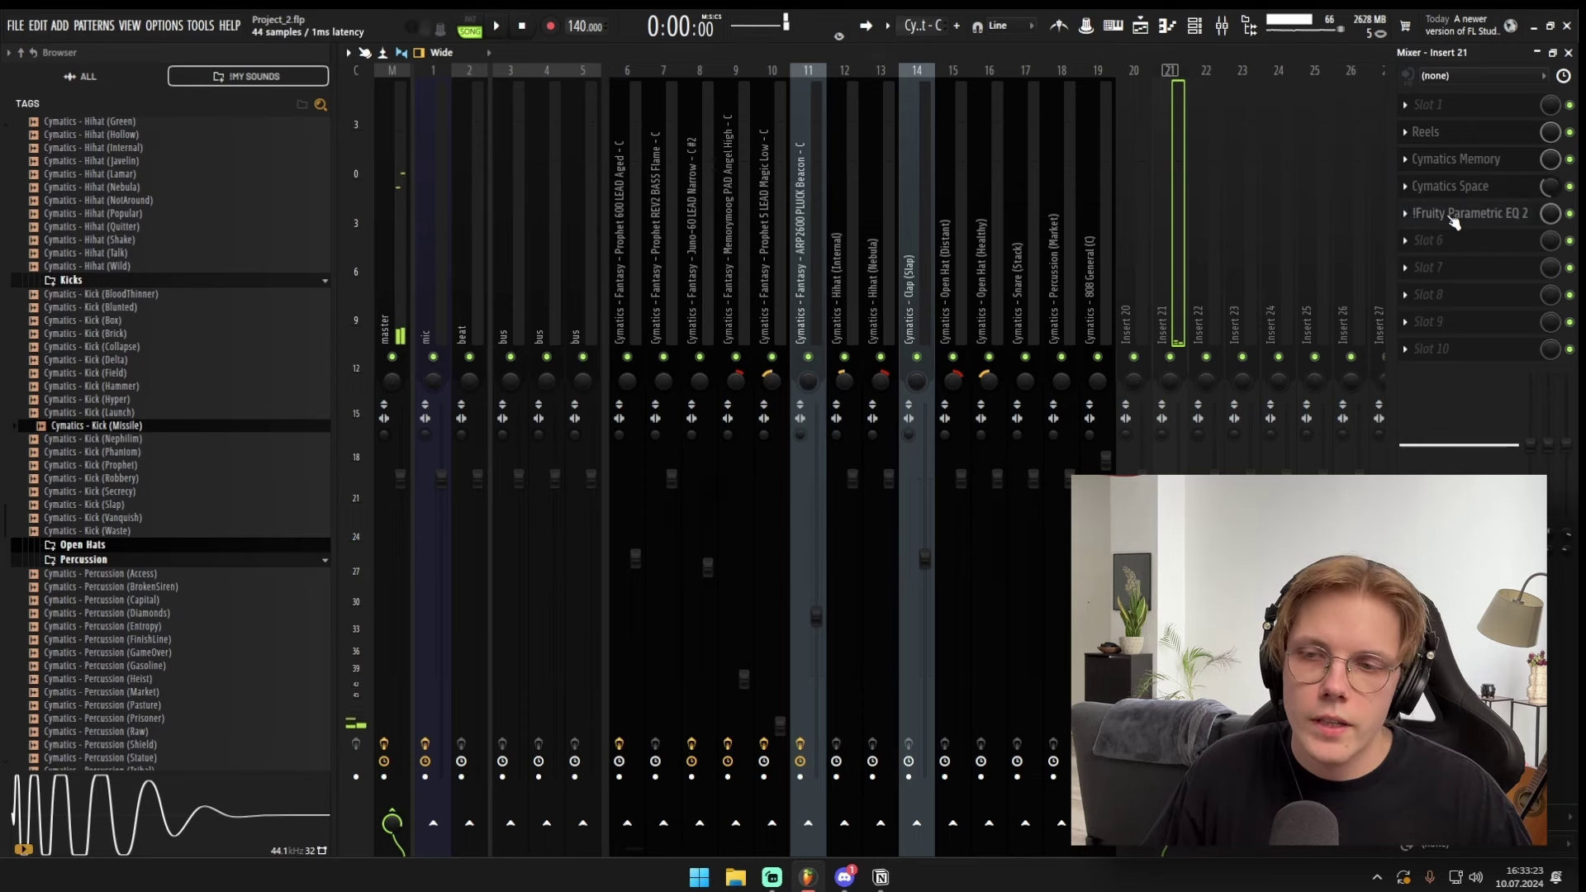
pyautogui.click(1454, 214)
pyautogui.click(1520, 215)
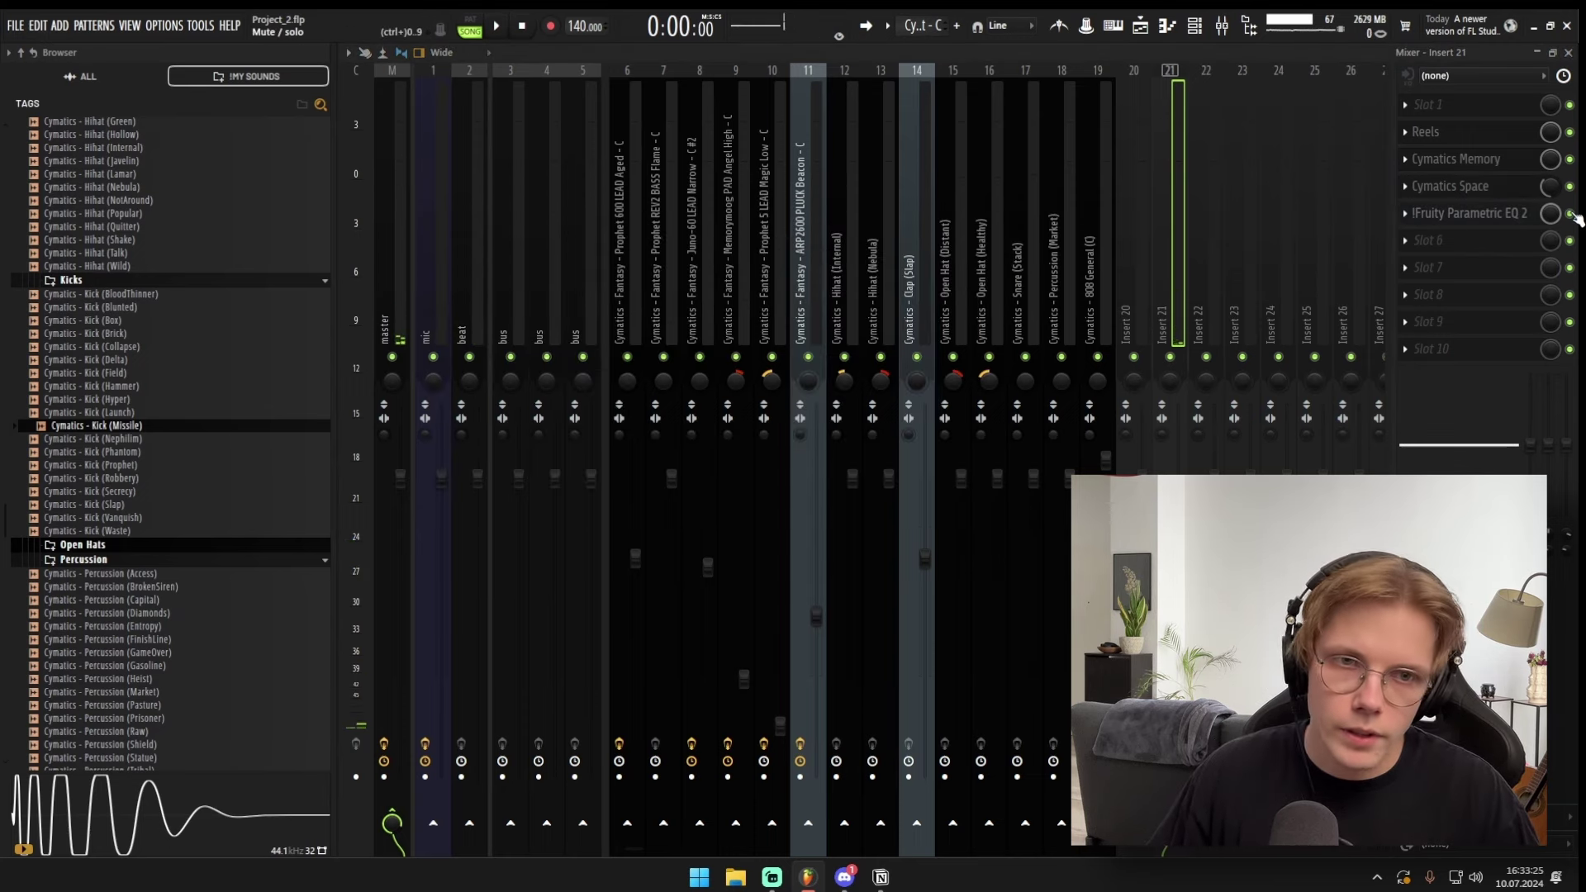
pyautogui.press('space')
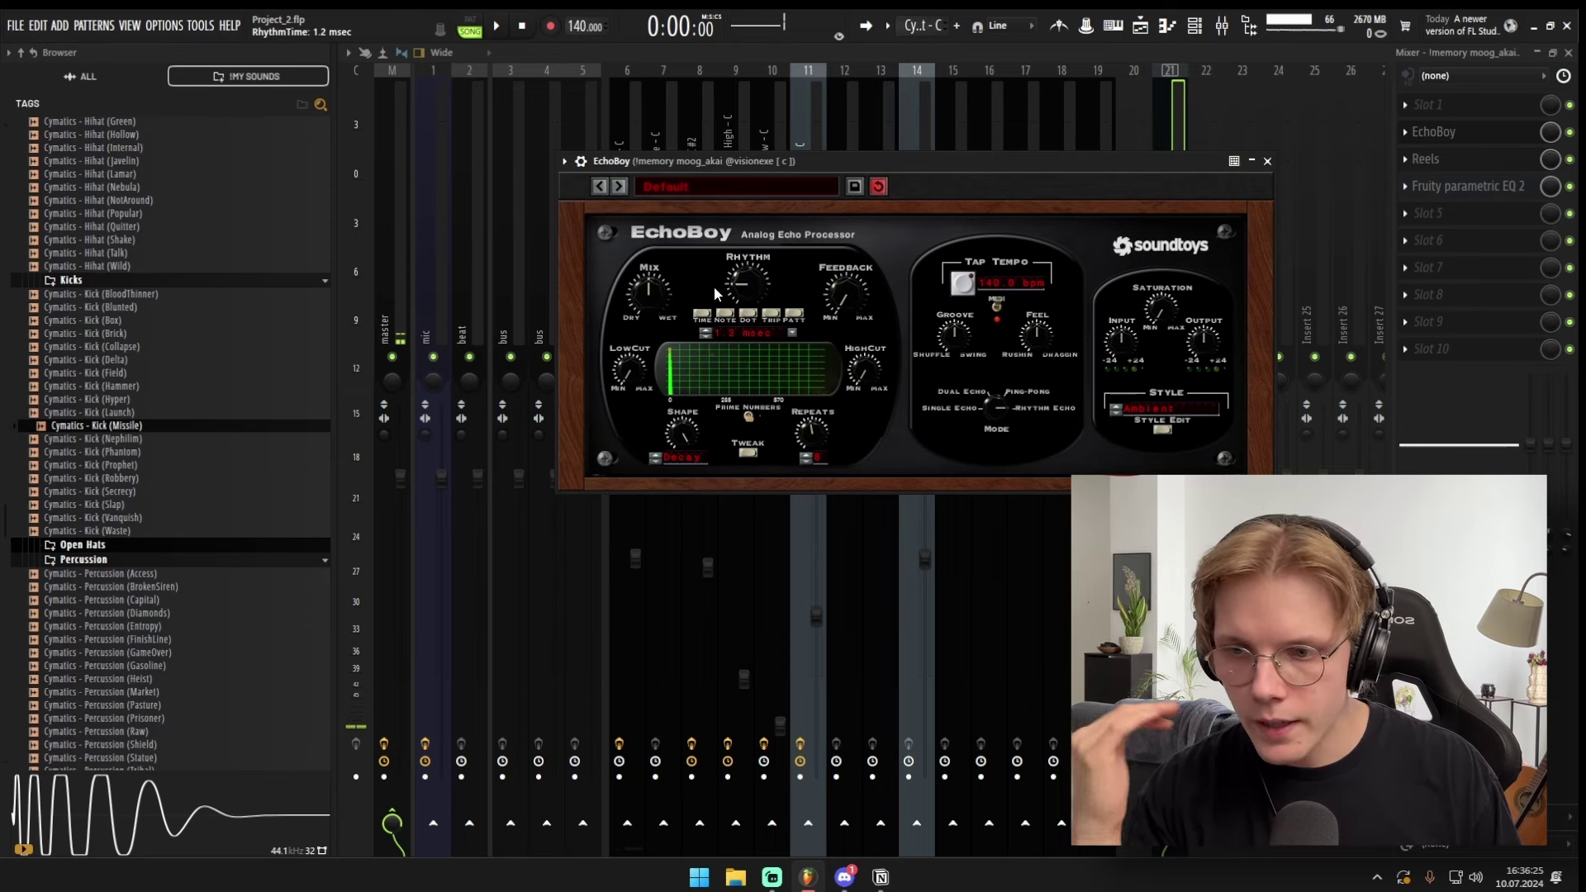
# Review the EchoBoy and Reels effects on the third chain's insert.
pyautogui.moveTo(717, 167); pyautogui.dragTo(747, 166)
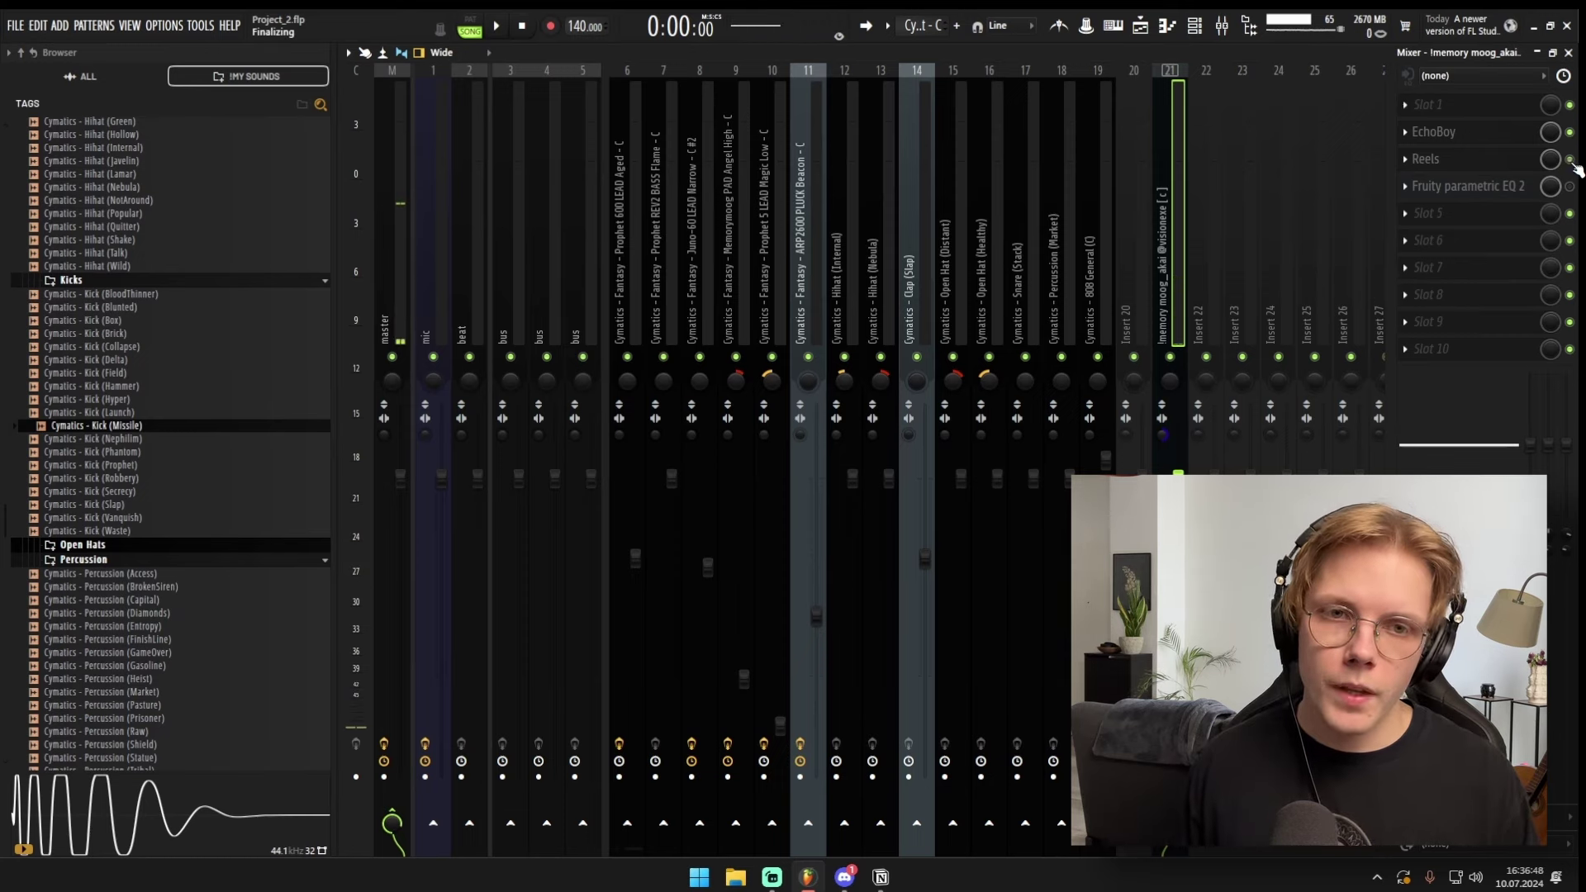
pyautogui.click(1426, 158)
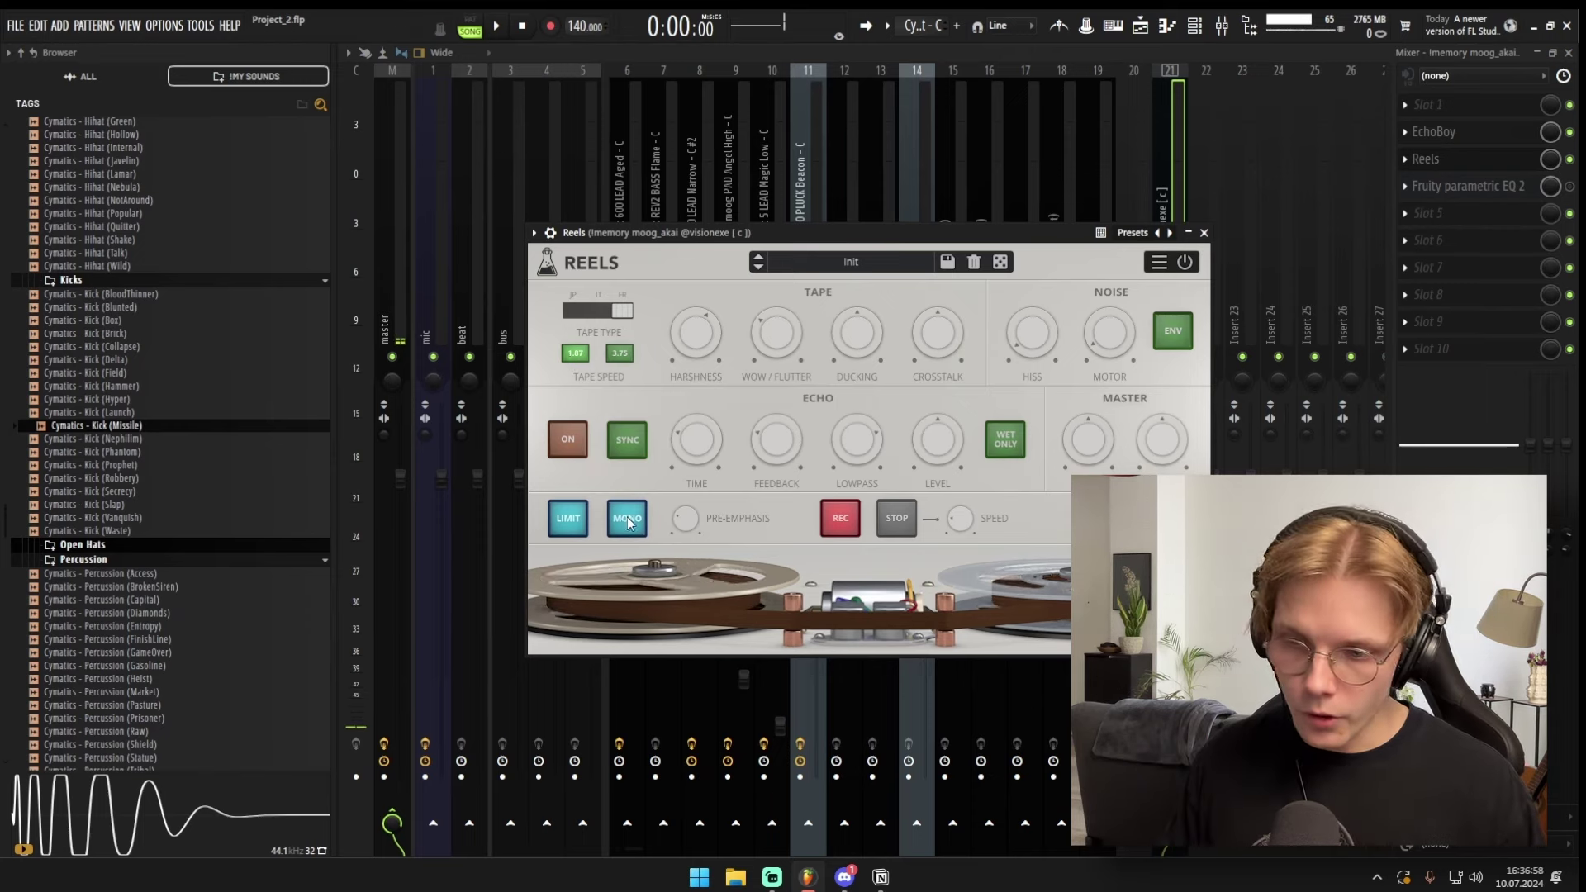
pyautogui.click(1204, 233)
# Boost Parametric EQ 2 band 3 by 3.2 dB at 130 Hz, then play and set the insert to 103%.
pyautogui.click(1499, 195)
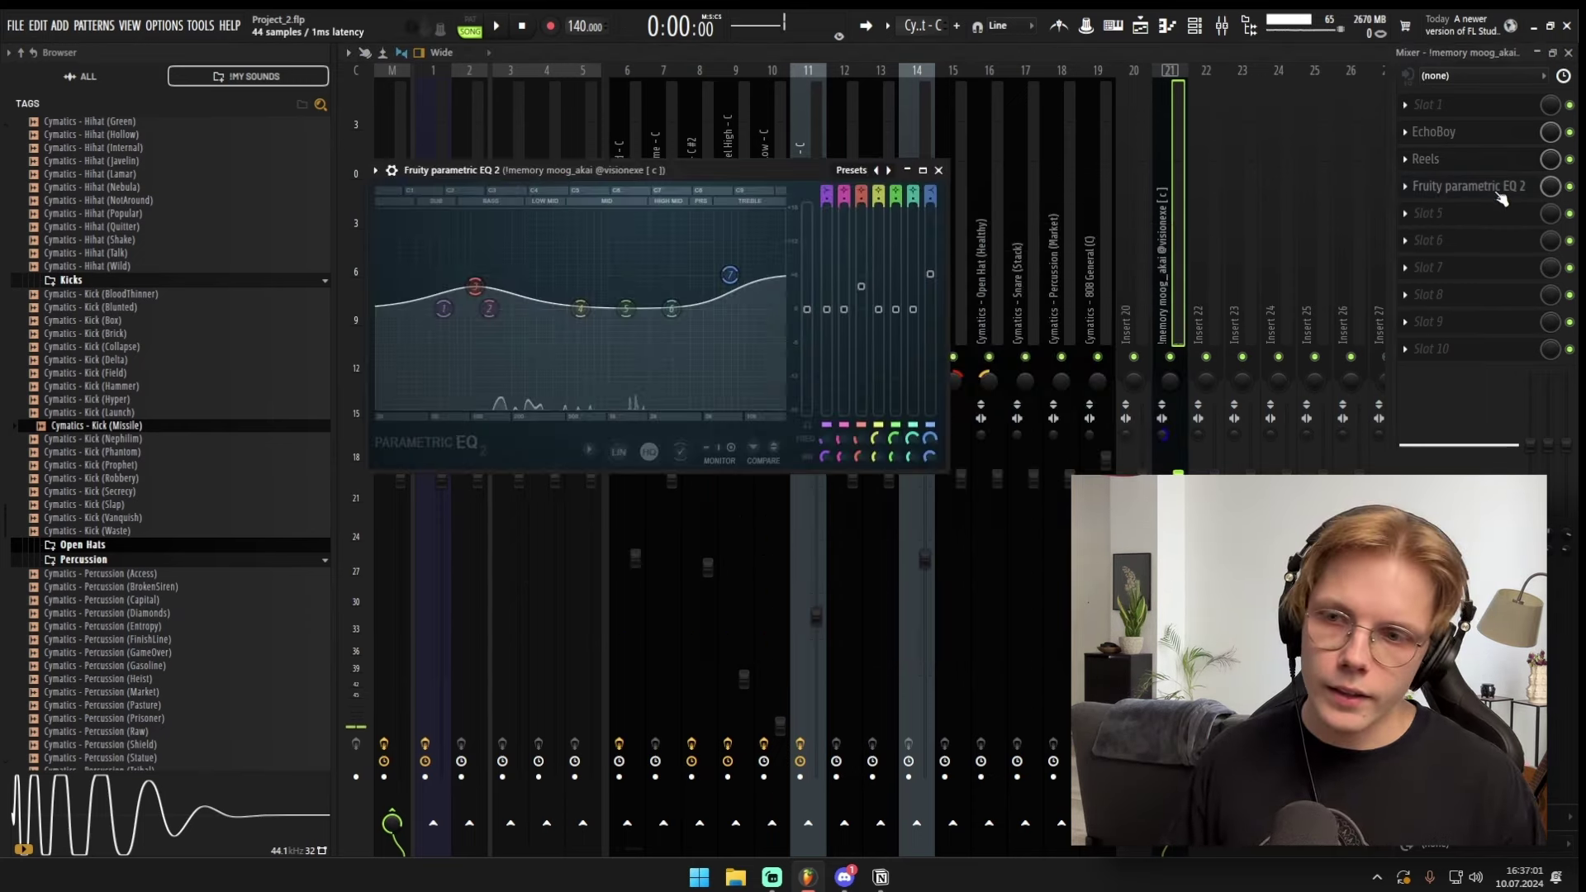
pyautogui.moveTo(425, 326); pyautogui.dragTo(491, 297)
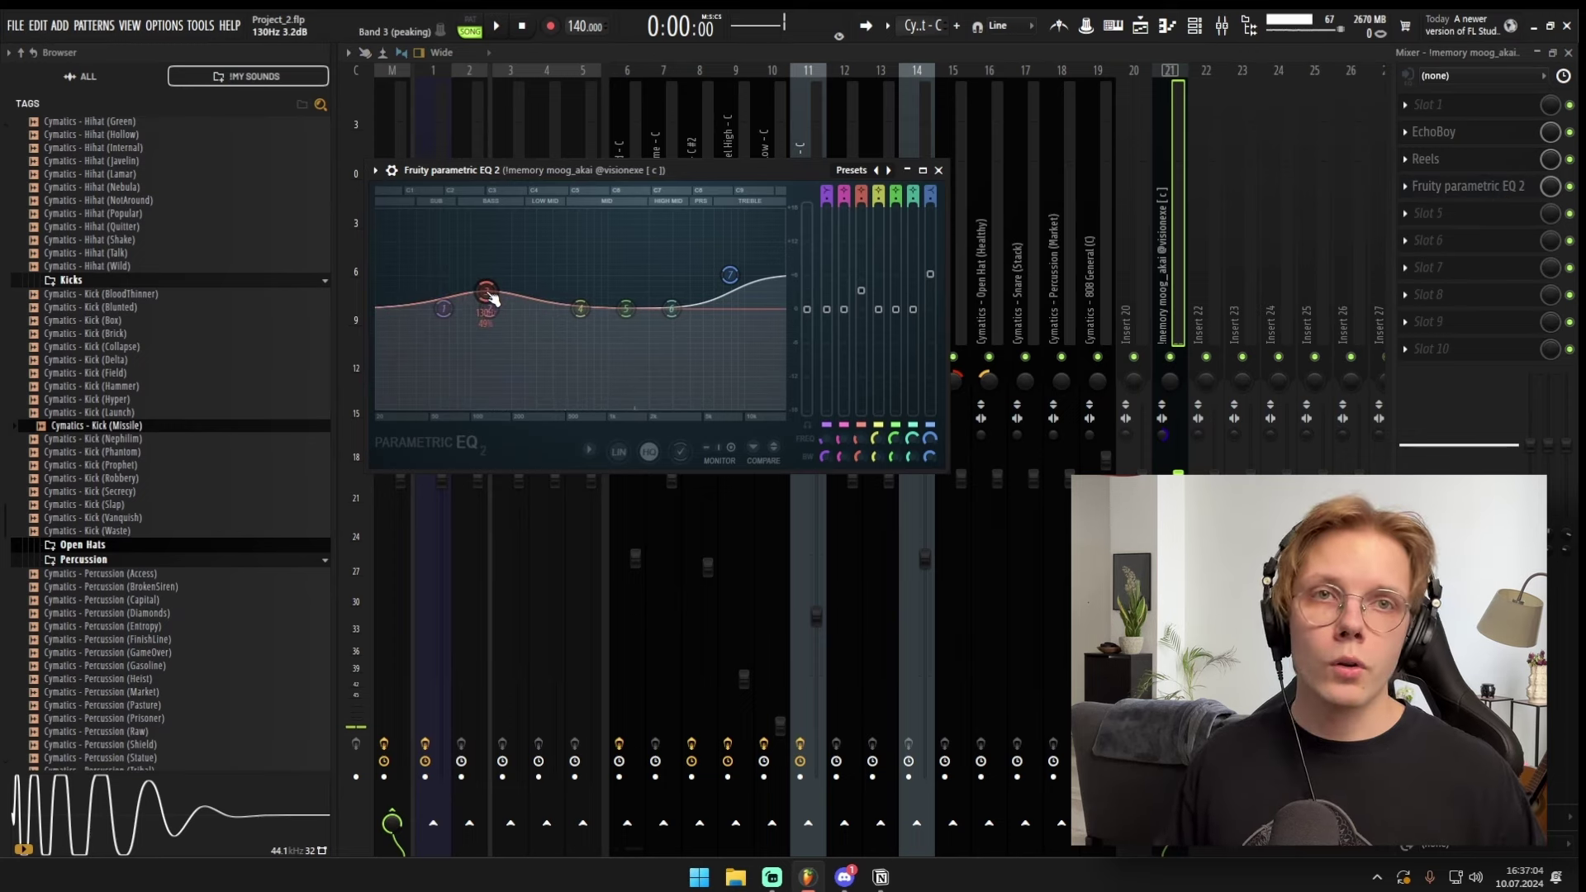
pyautogui.click(939, 170)
pyautogui.press('space')
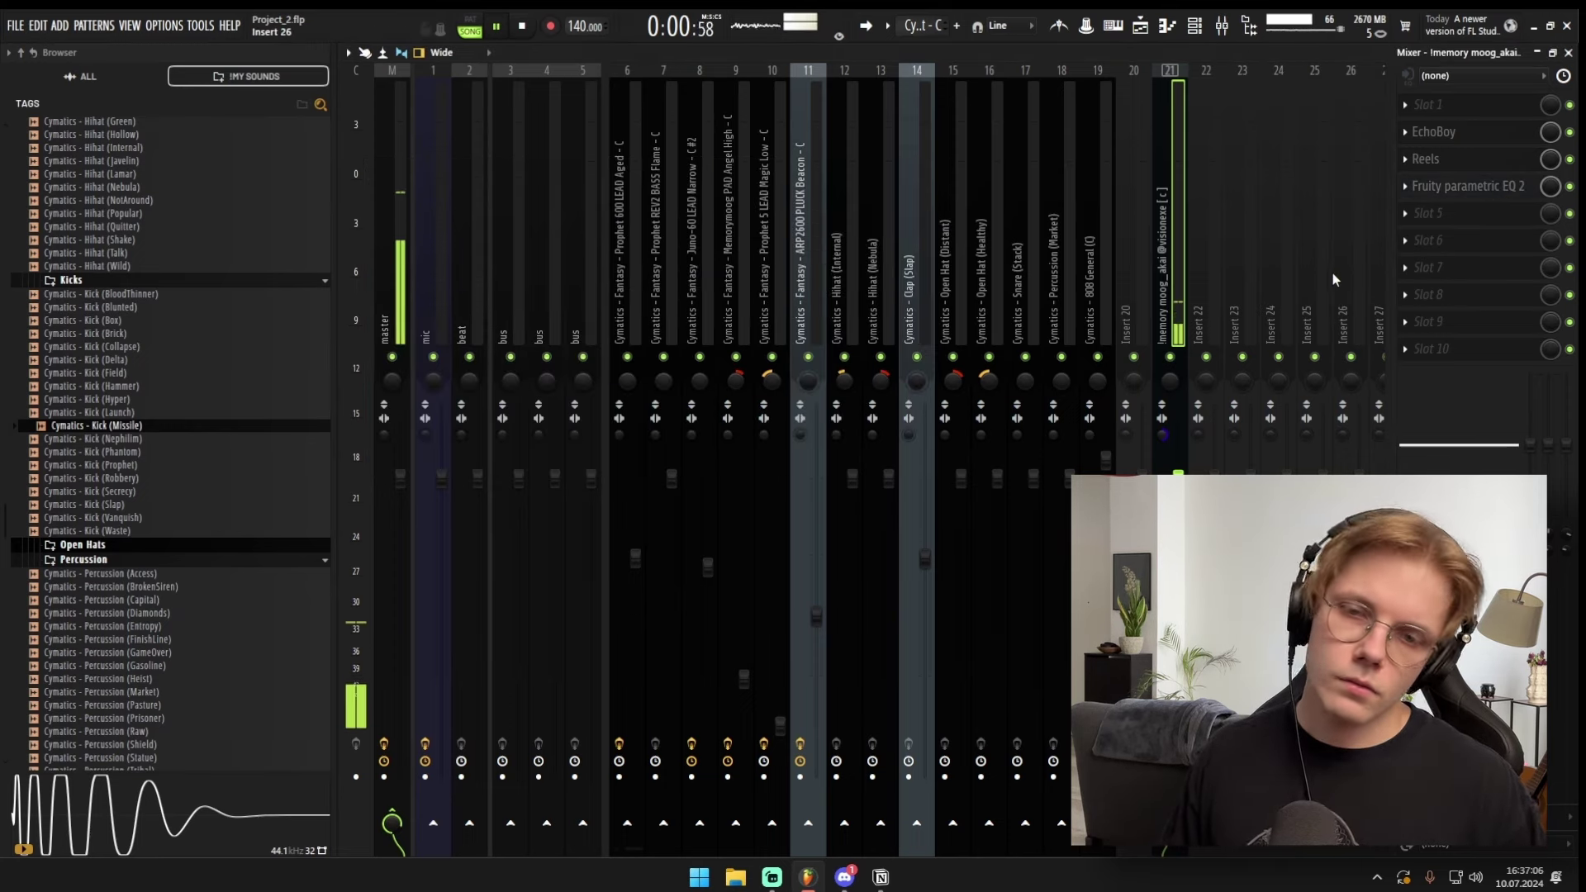
pyautogui.moveTo(1178, 473); pyautogui.dragTo(1178, 467)
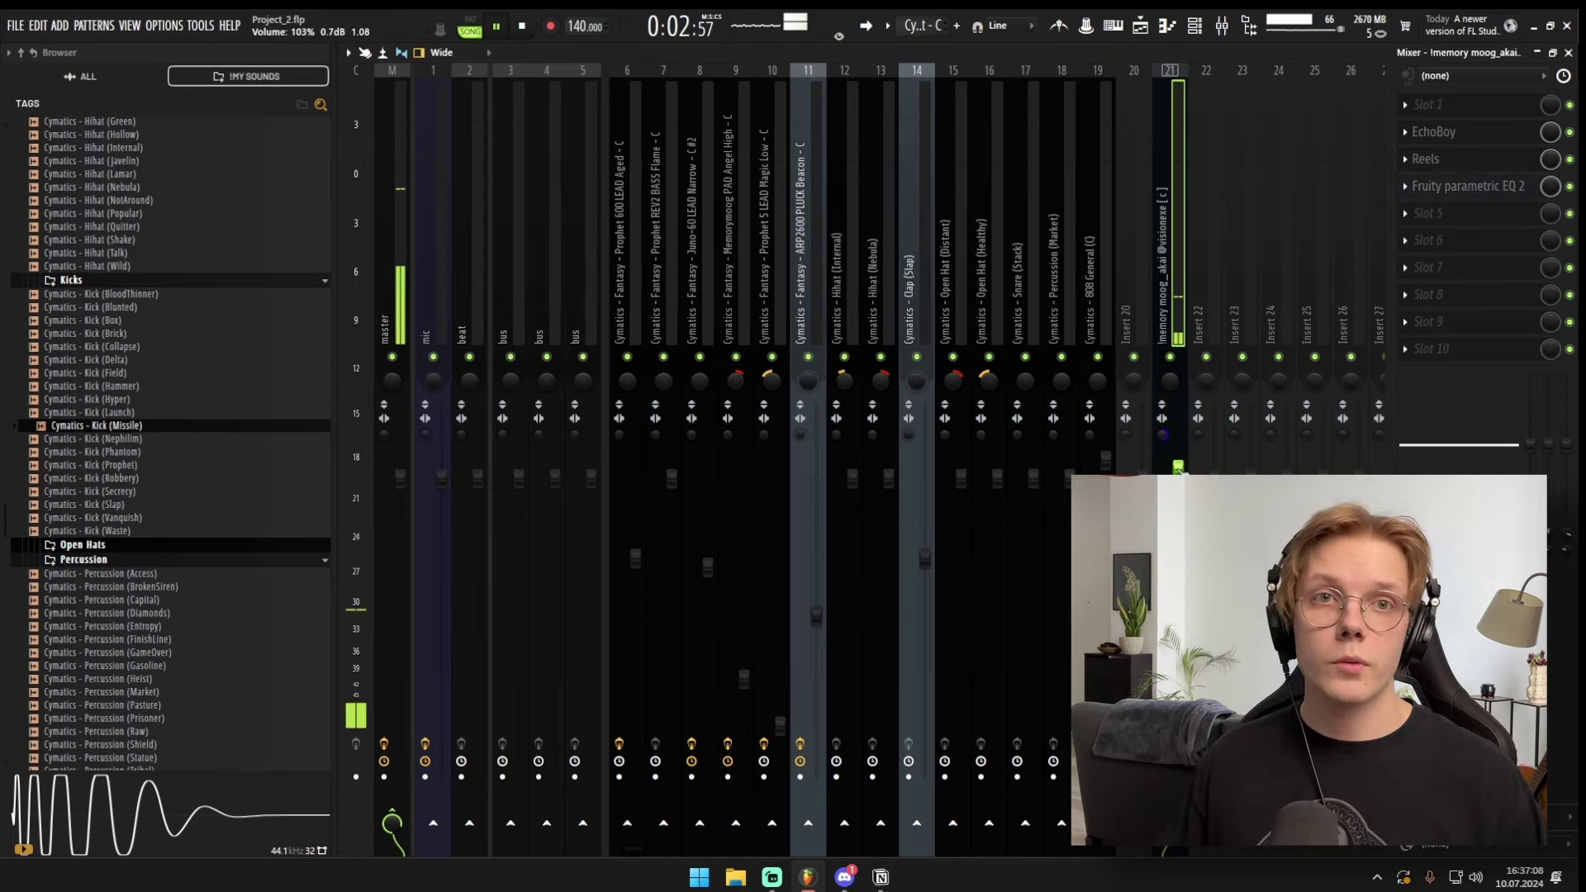